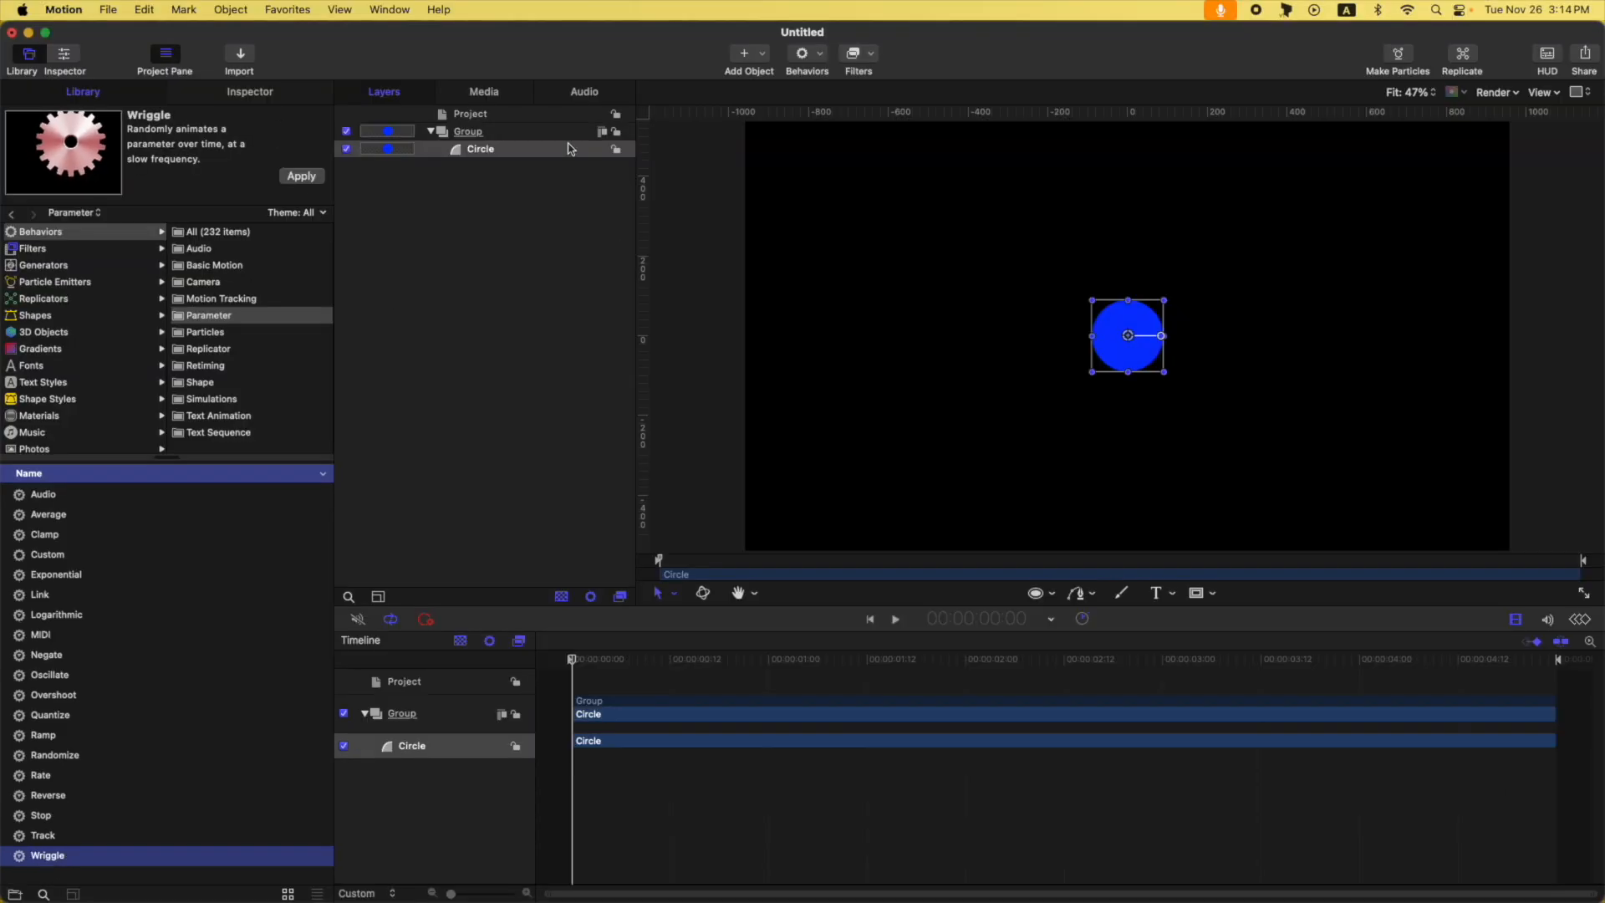
Add a Wriggle parameter behavior to the circle's Position
click(259, 94)
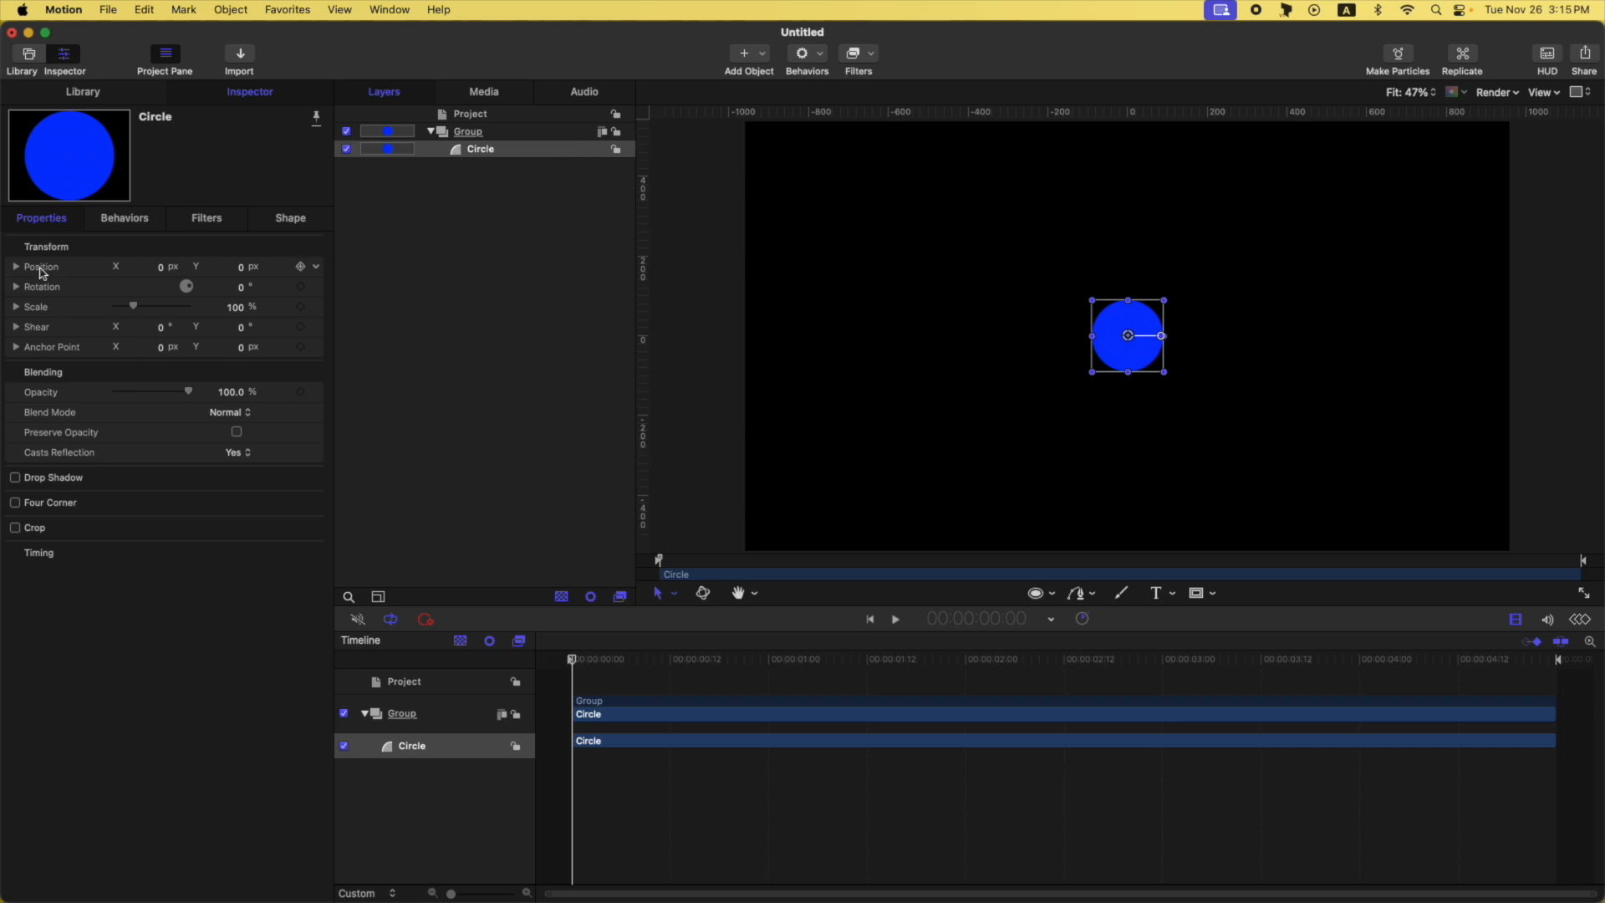
click(317, 269)
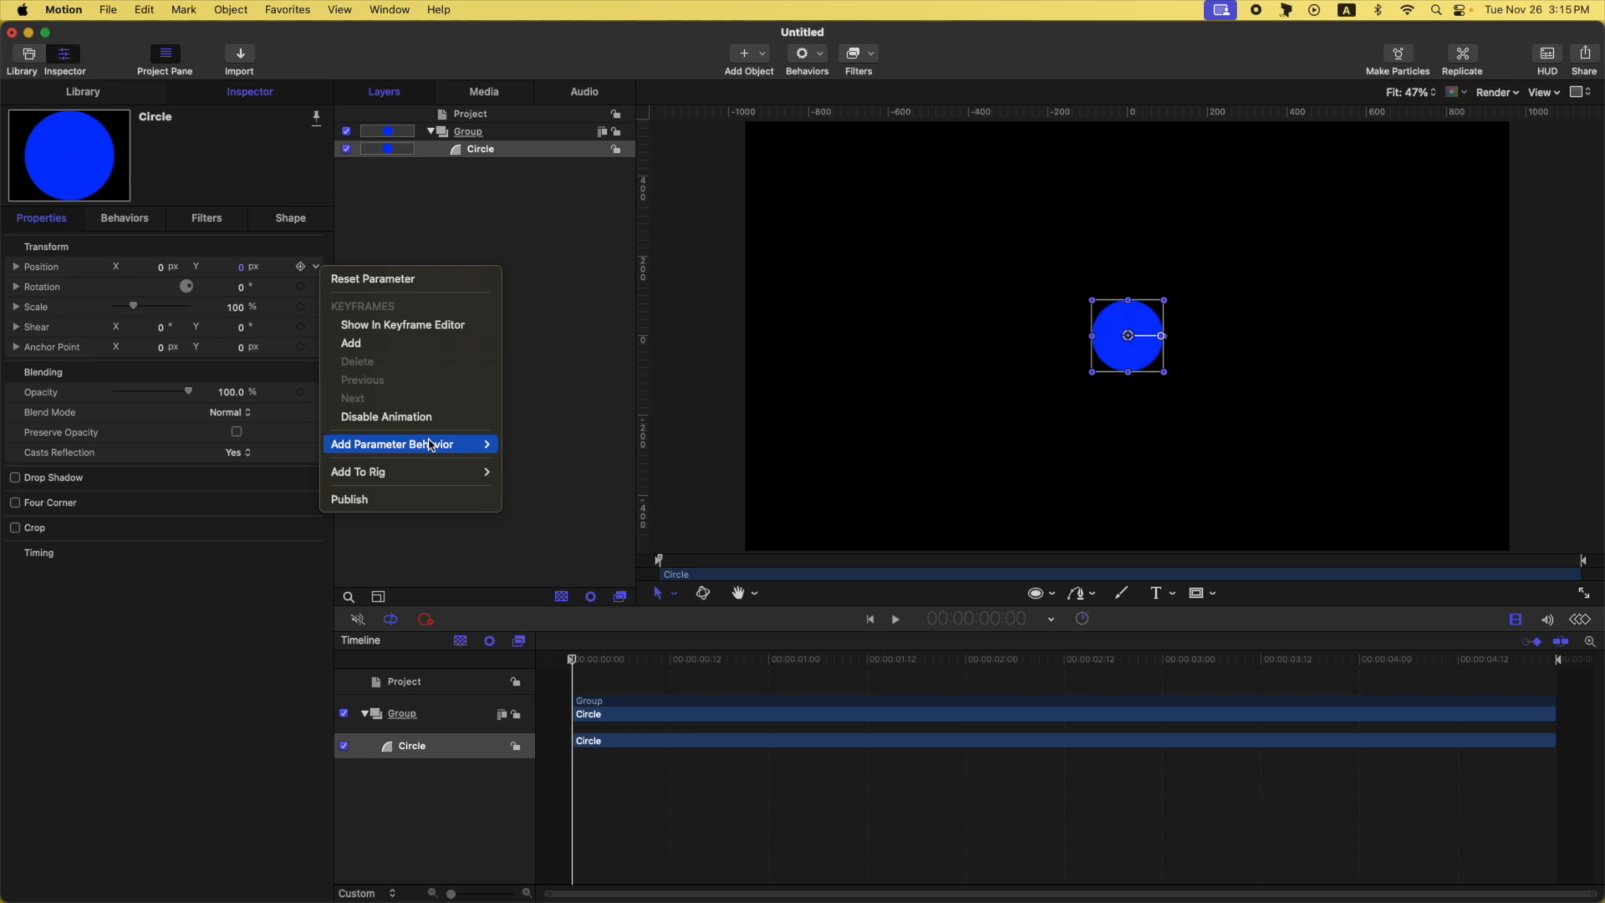
mouse_move(434, 444)
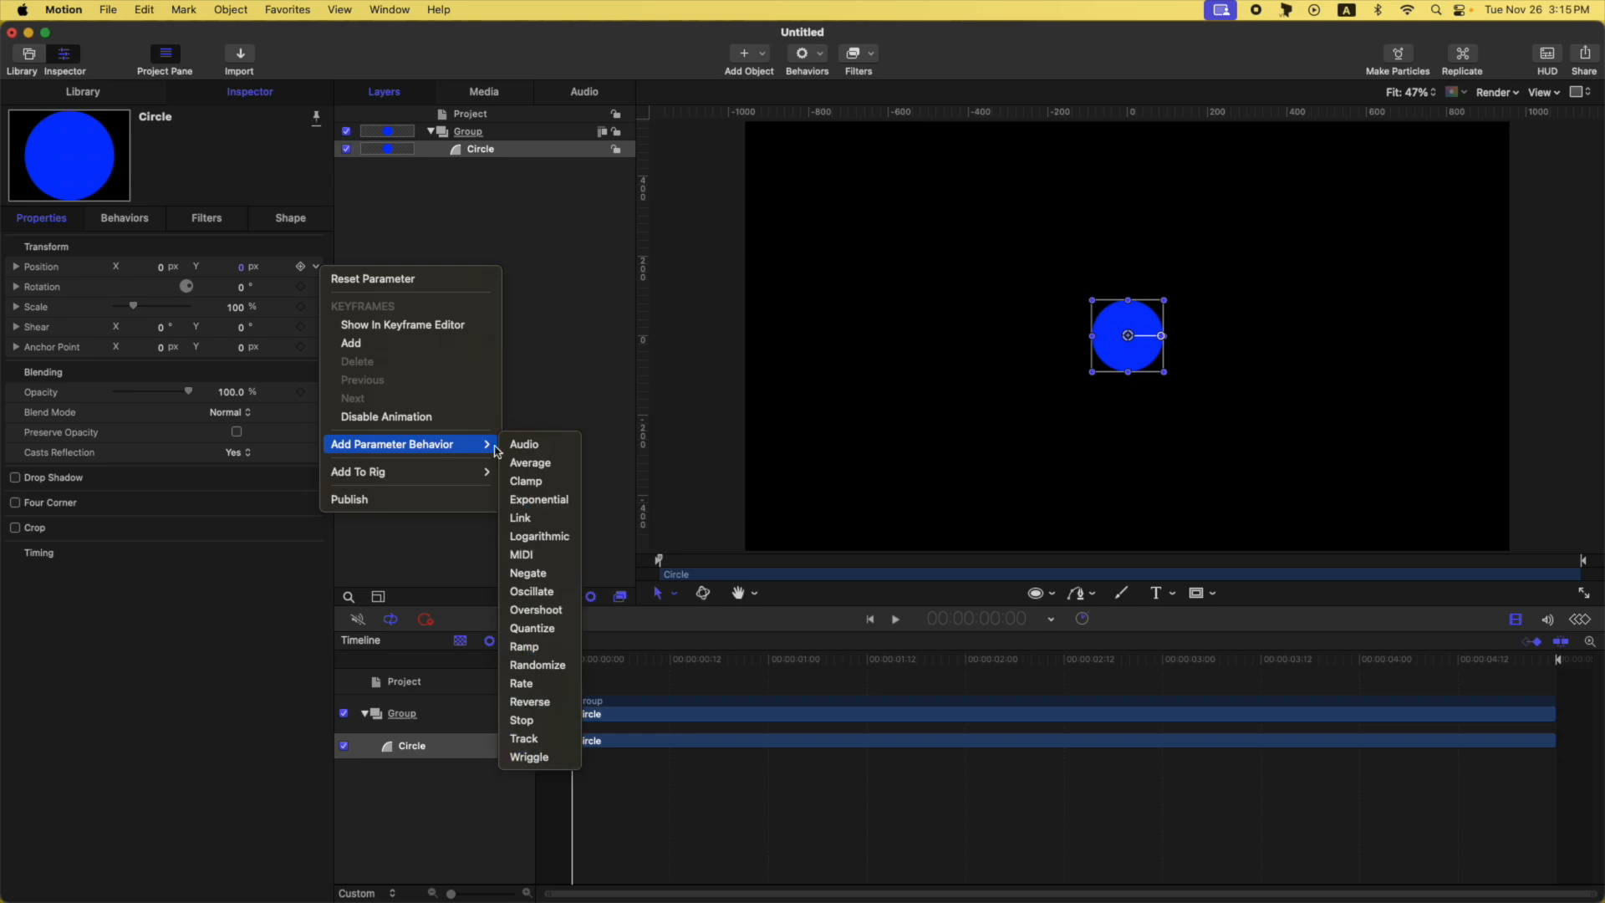
click(529, 756)
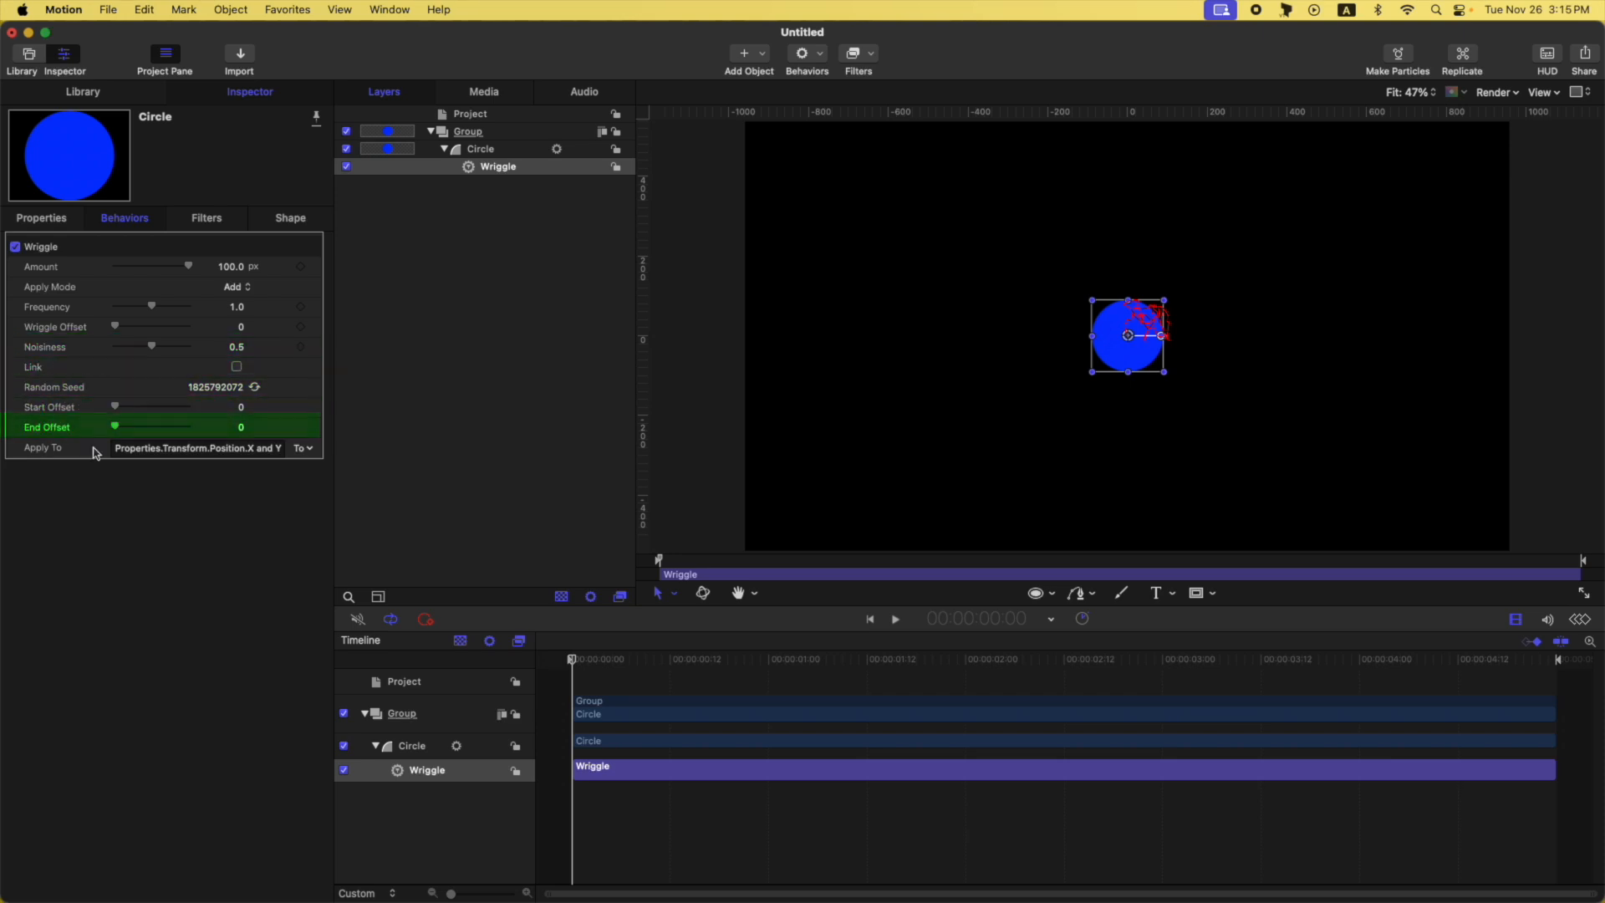
Try applying a second Wriggle from the Library with the first one disabled, then delete it and re-enable the original
click(346, 166)
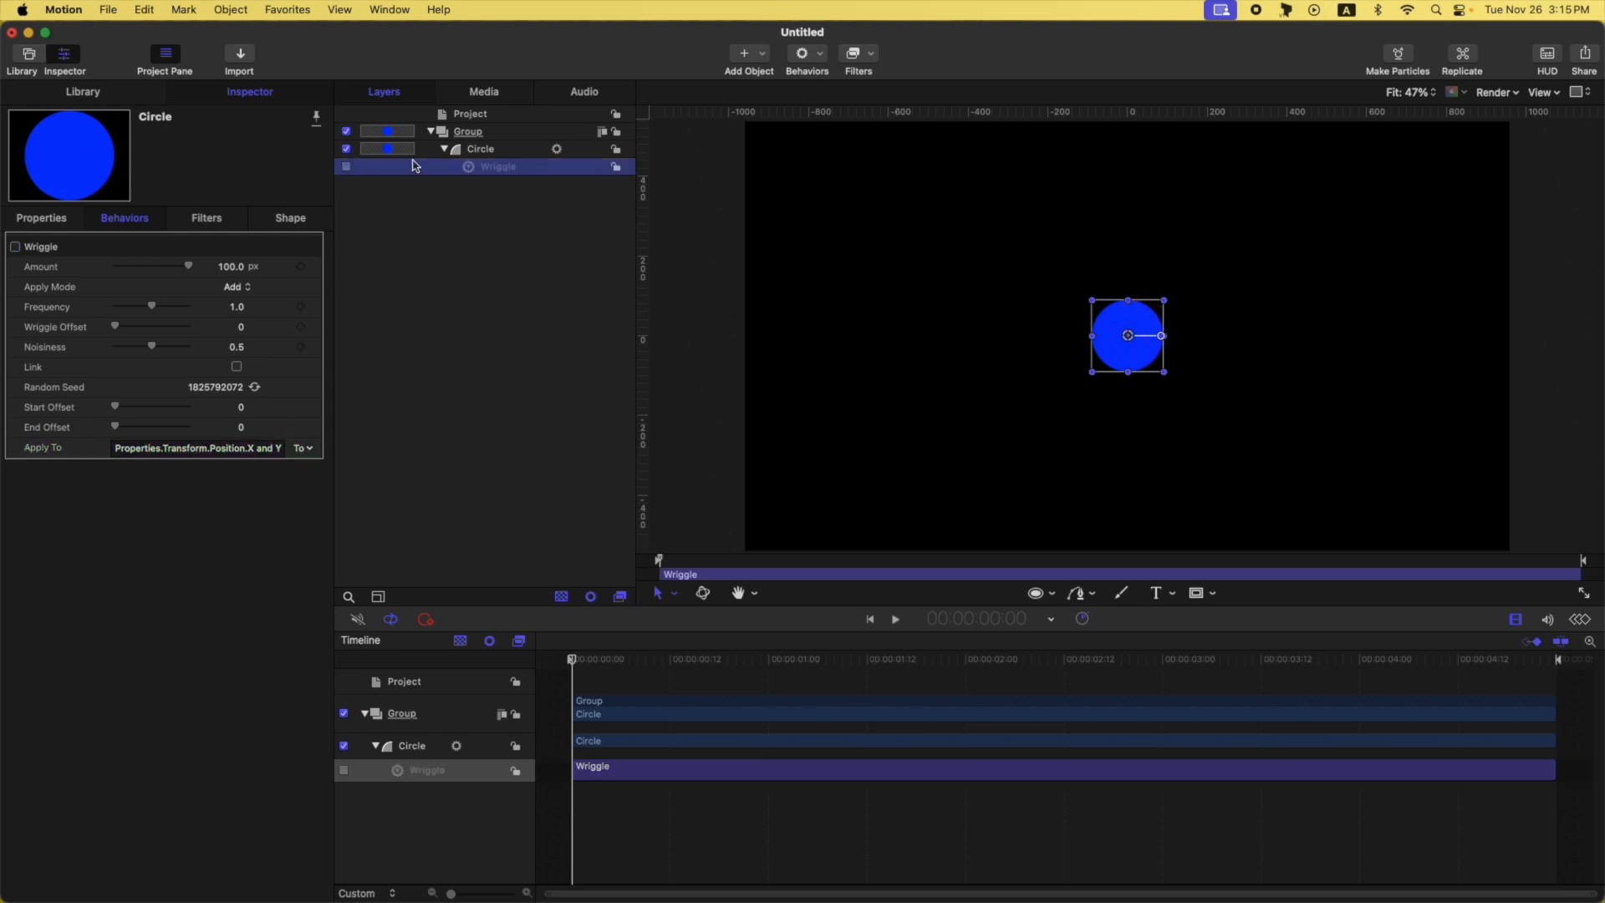
click(497, 151)
click(88, 99)
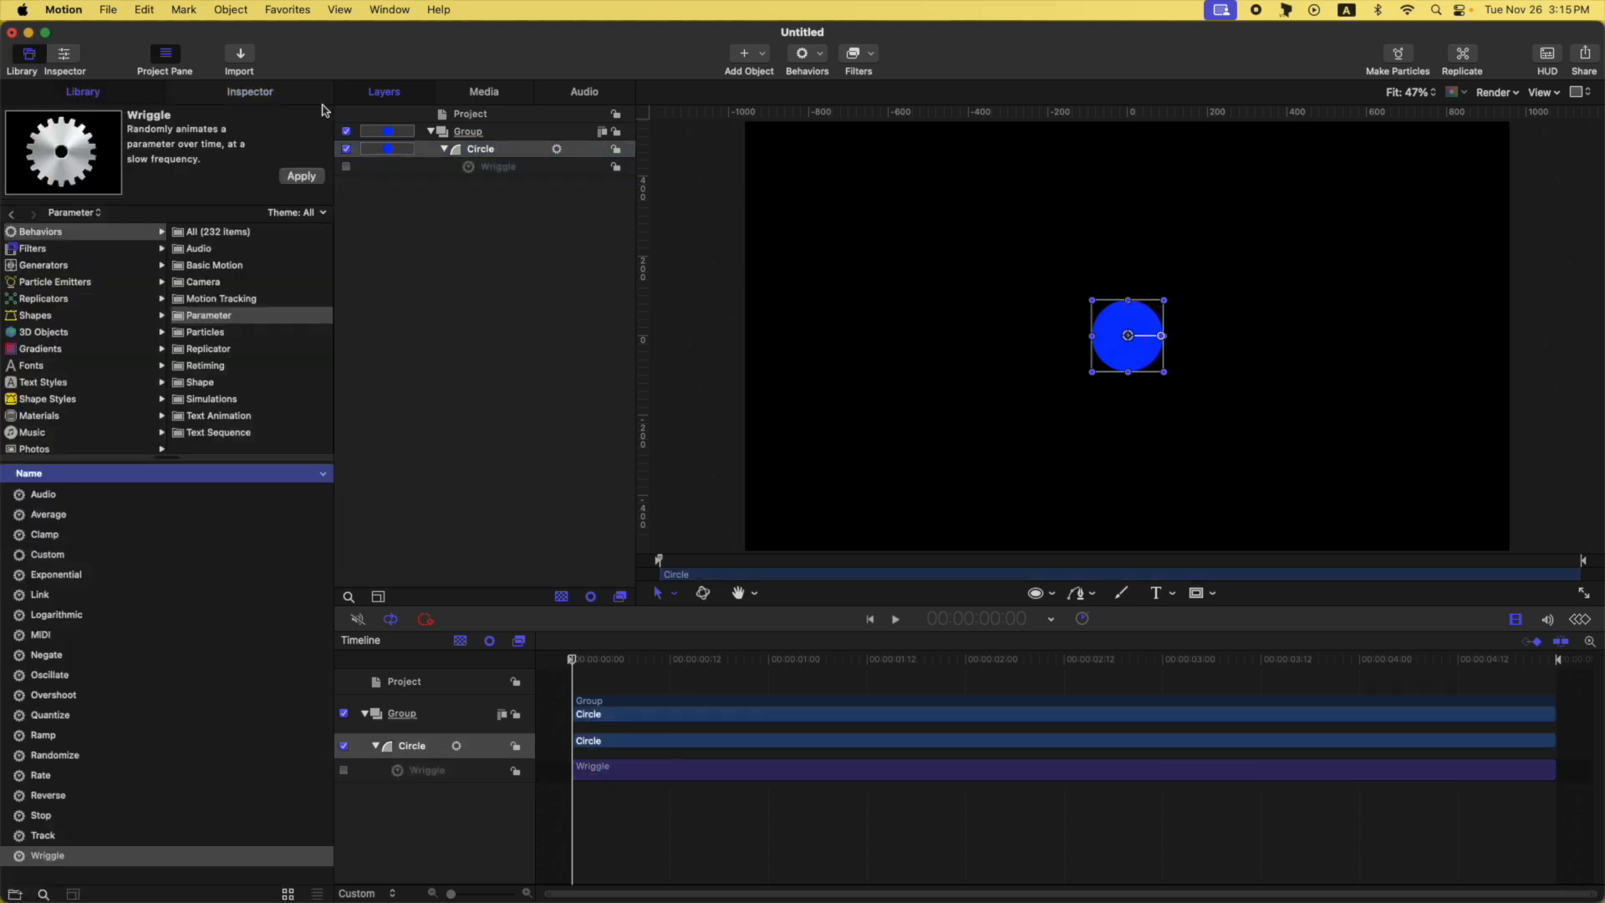
click(310, 178)
click(274, 96)
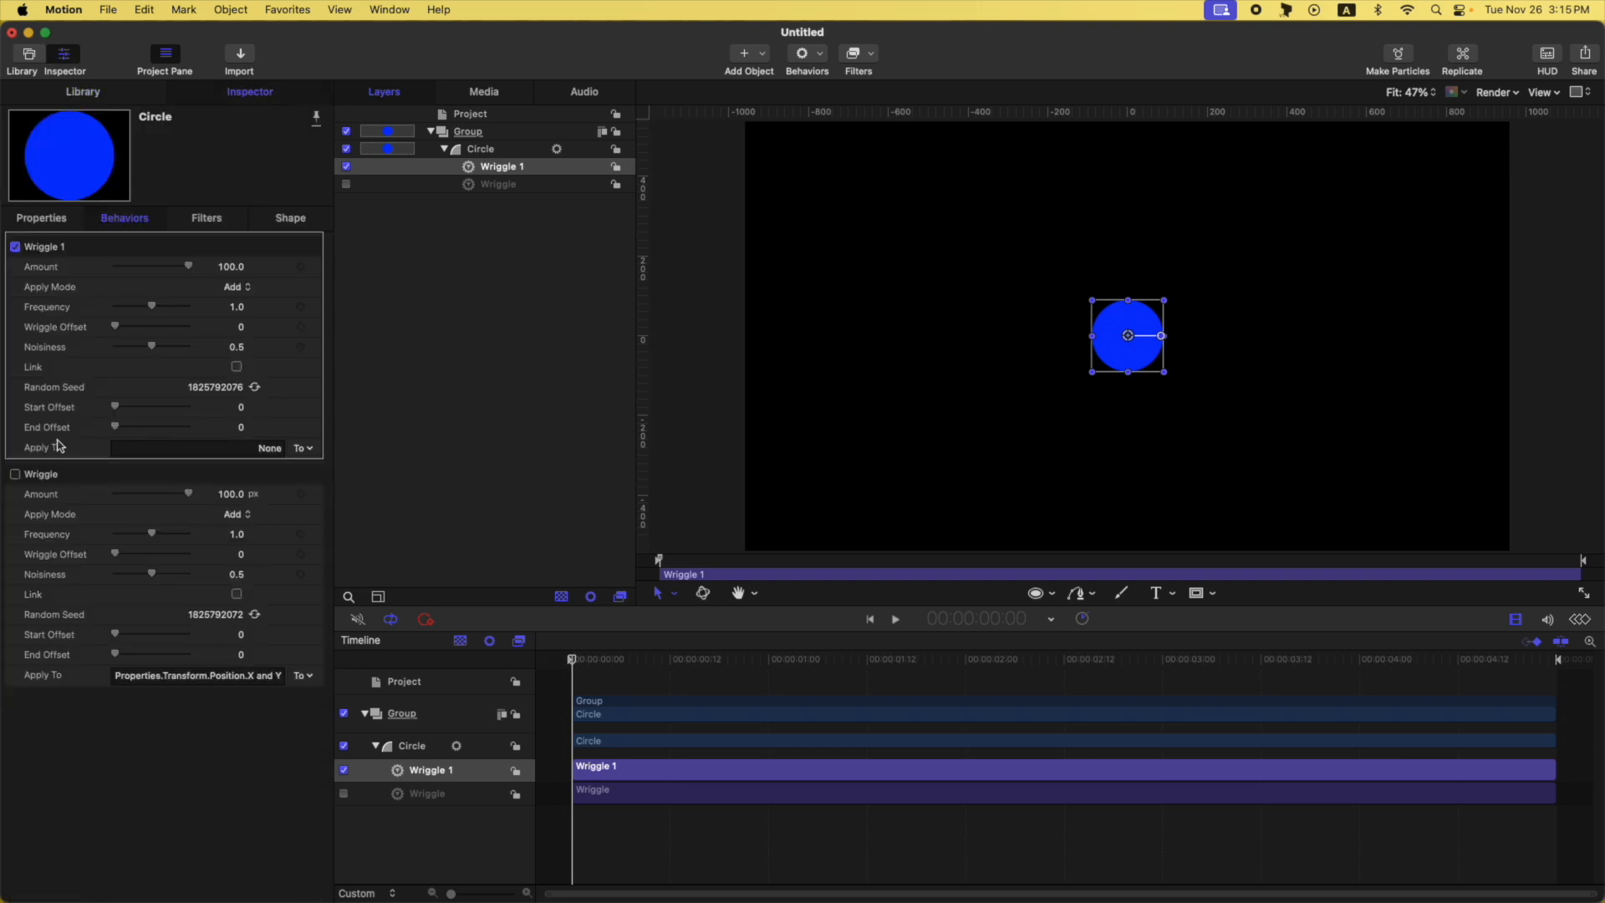
key(Delete)
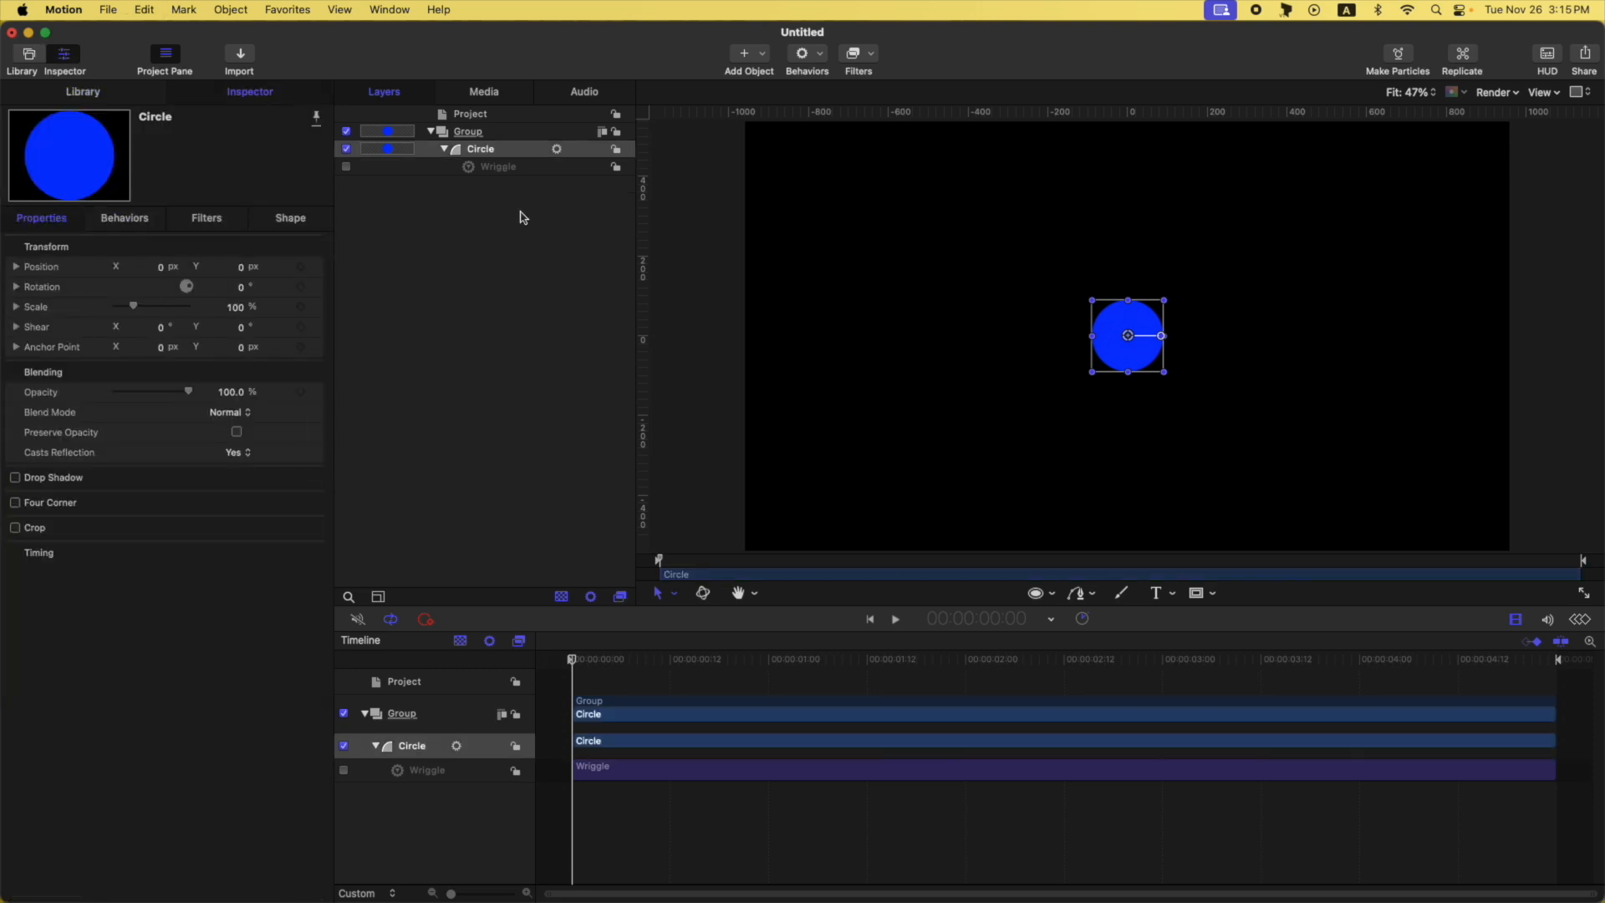
click(346, 170)
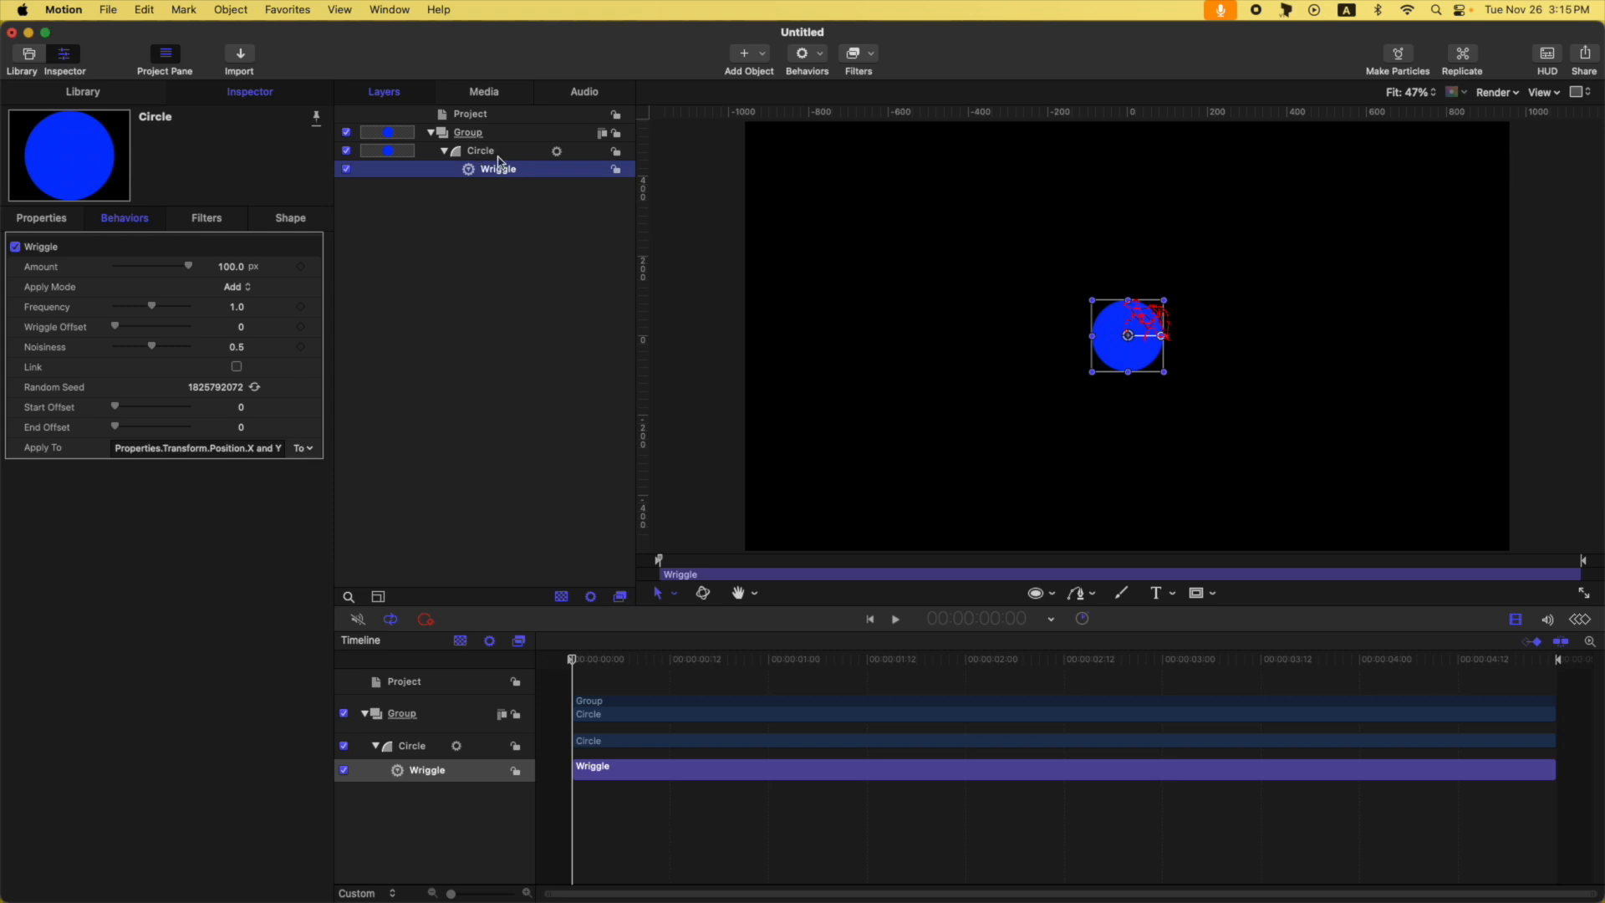
Scrub the timeline and compare the circle's Position values with the Wriggle's Amount in Add mode, toggling the behavior to check the base position
drag(586, 657, 695, 657)
key(Home)
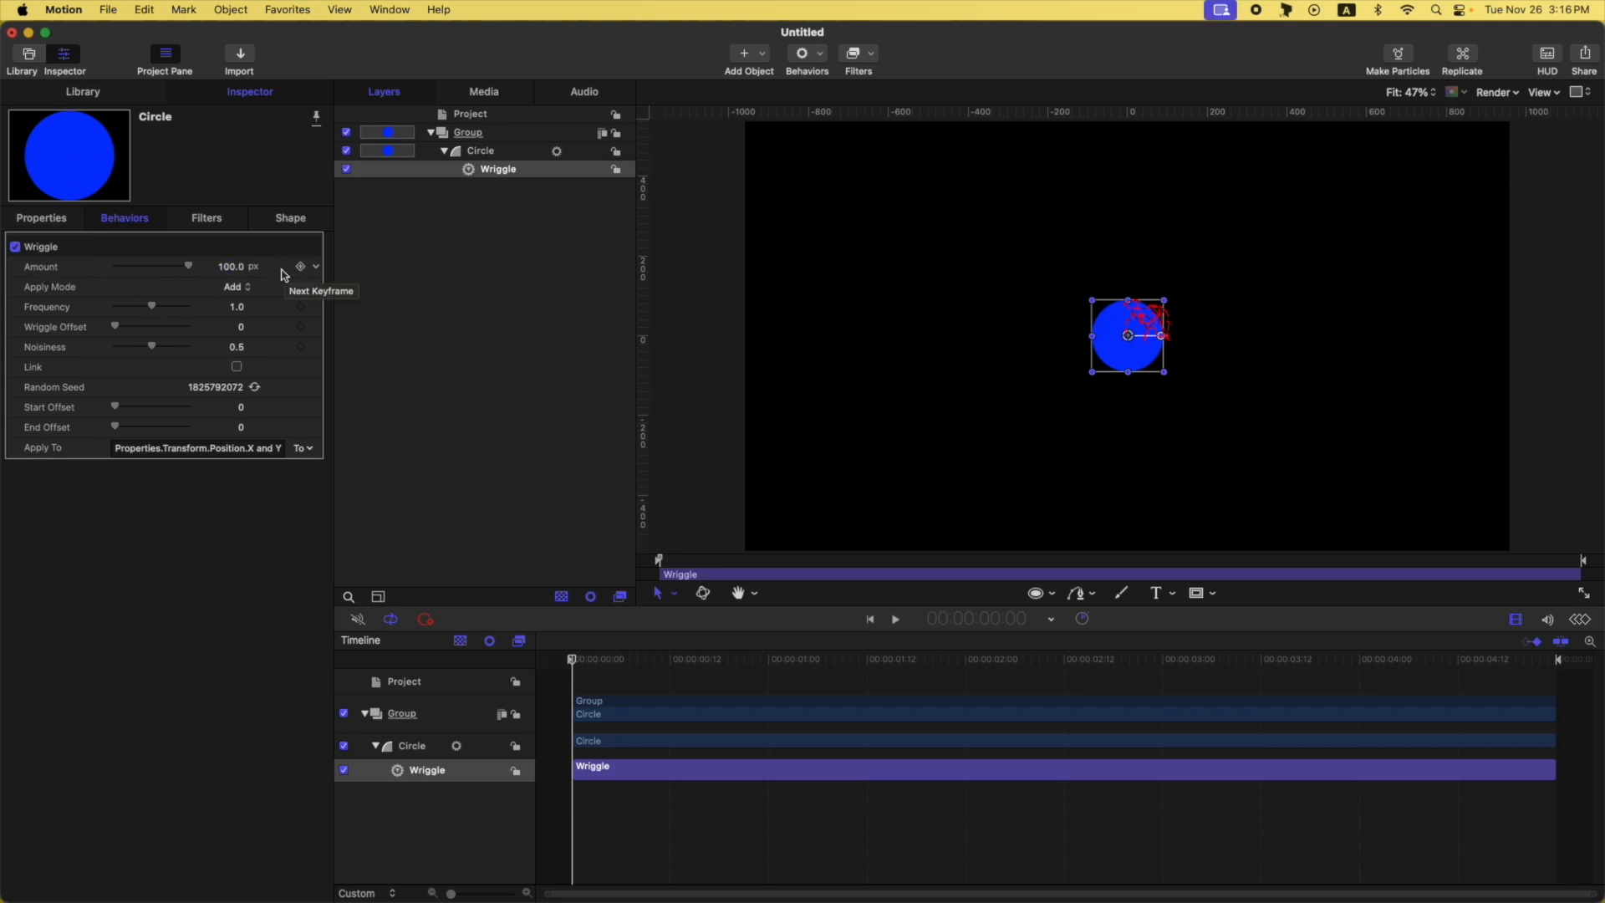
click(41, 218)
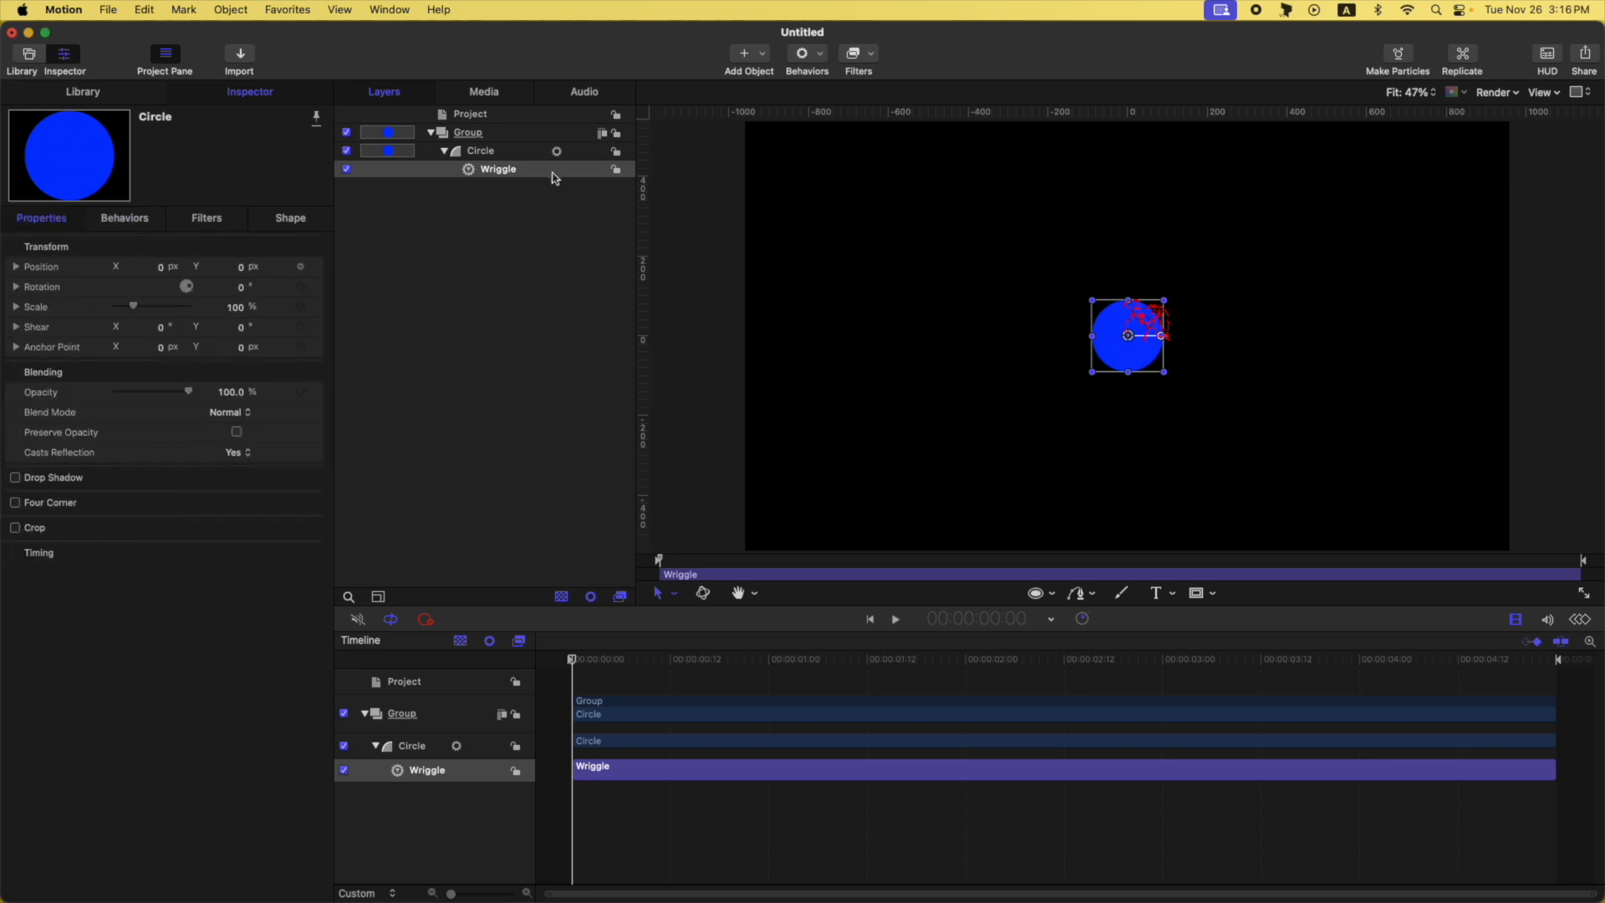
click(346, 170)
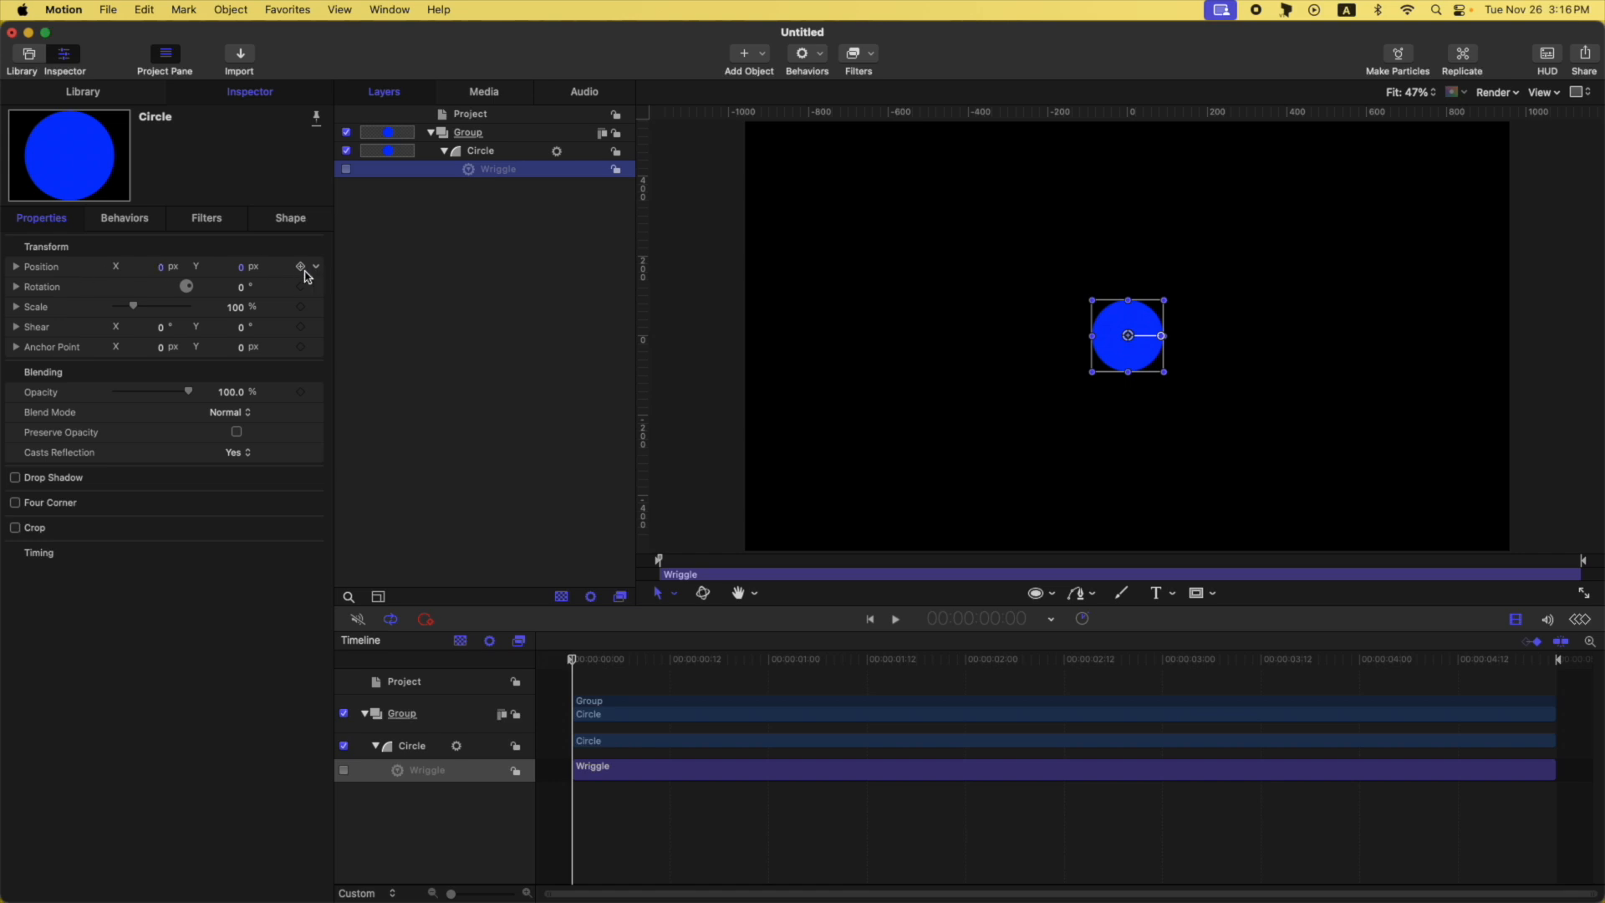
click(346, 169)
drag(595, 658, 841, 695)
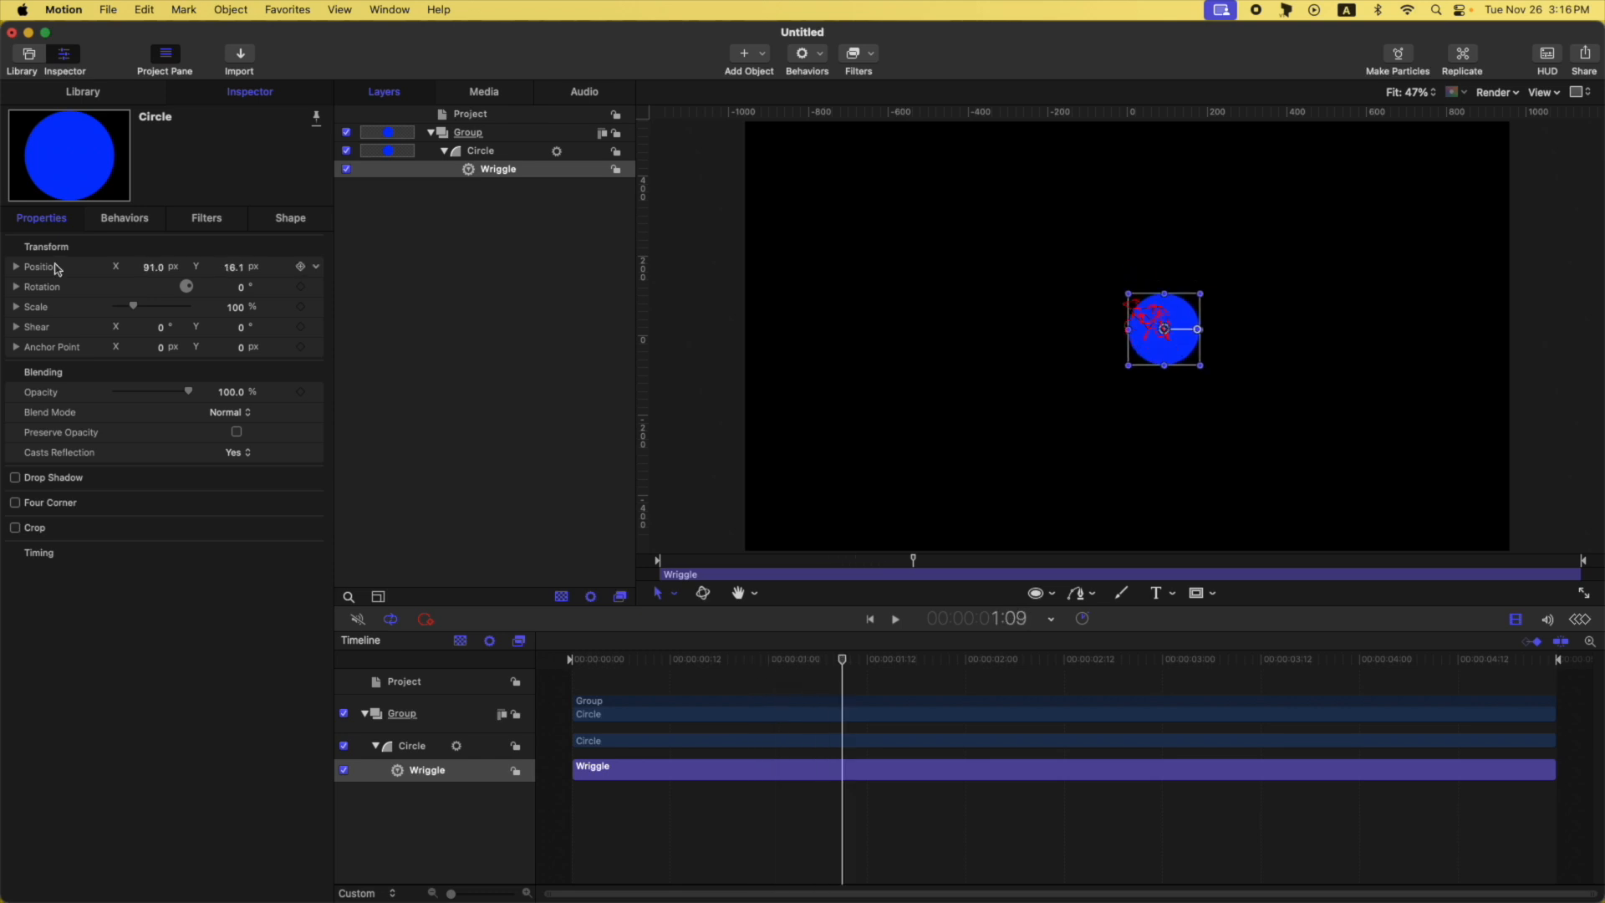
click(124, 219)
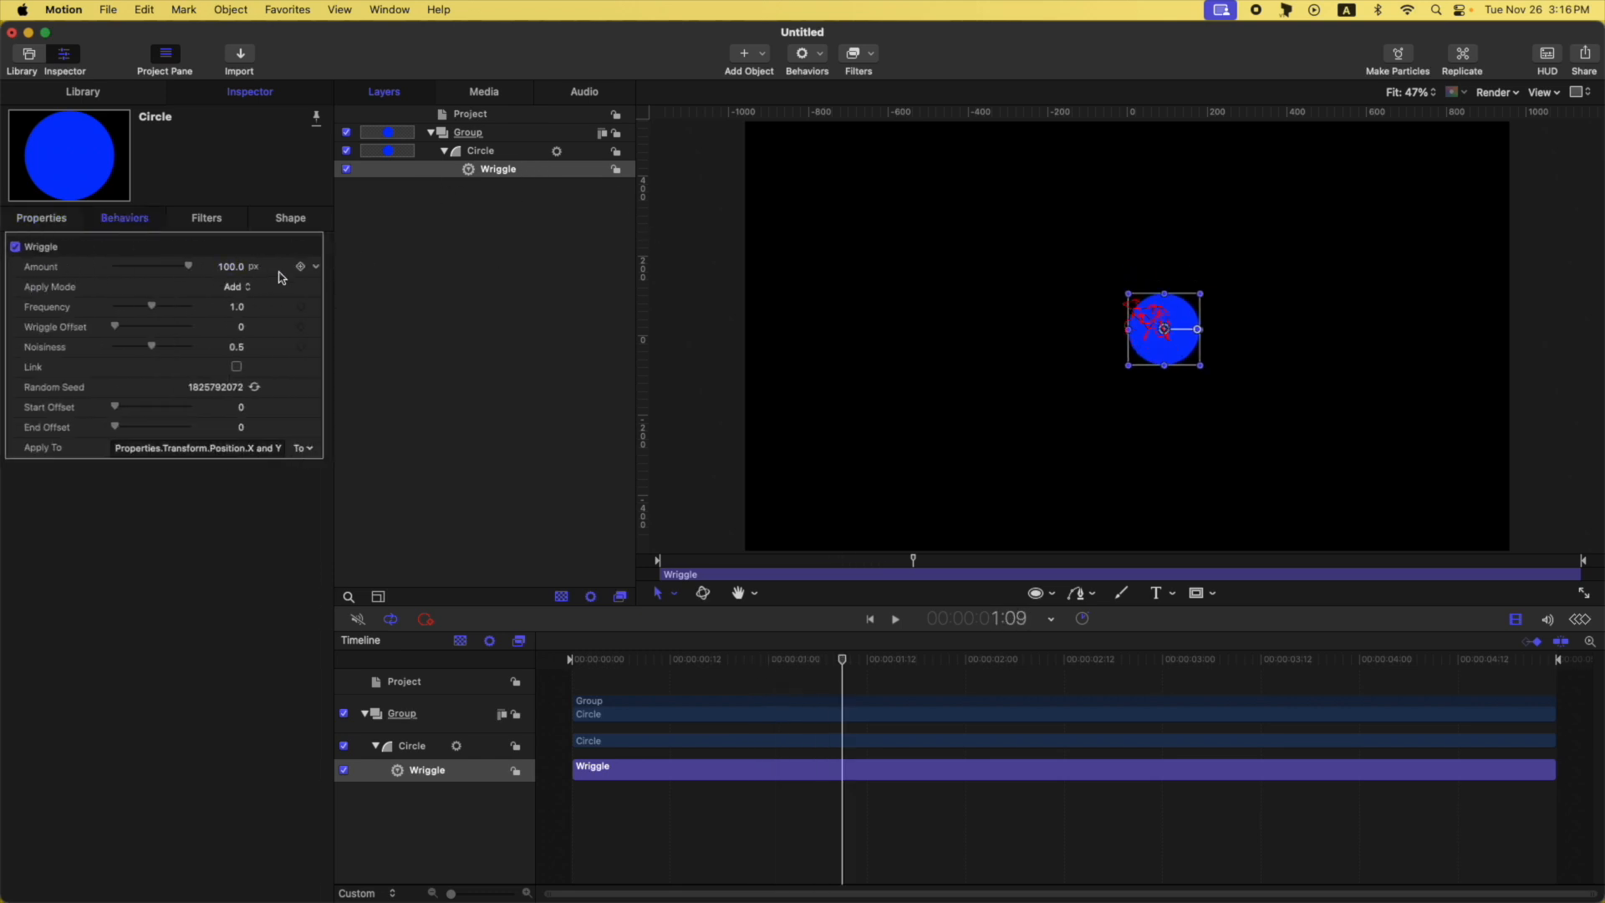
click(73, 220)
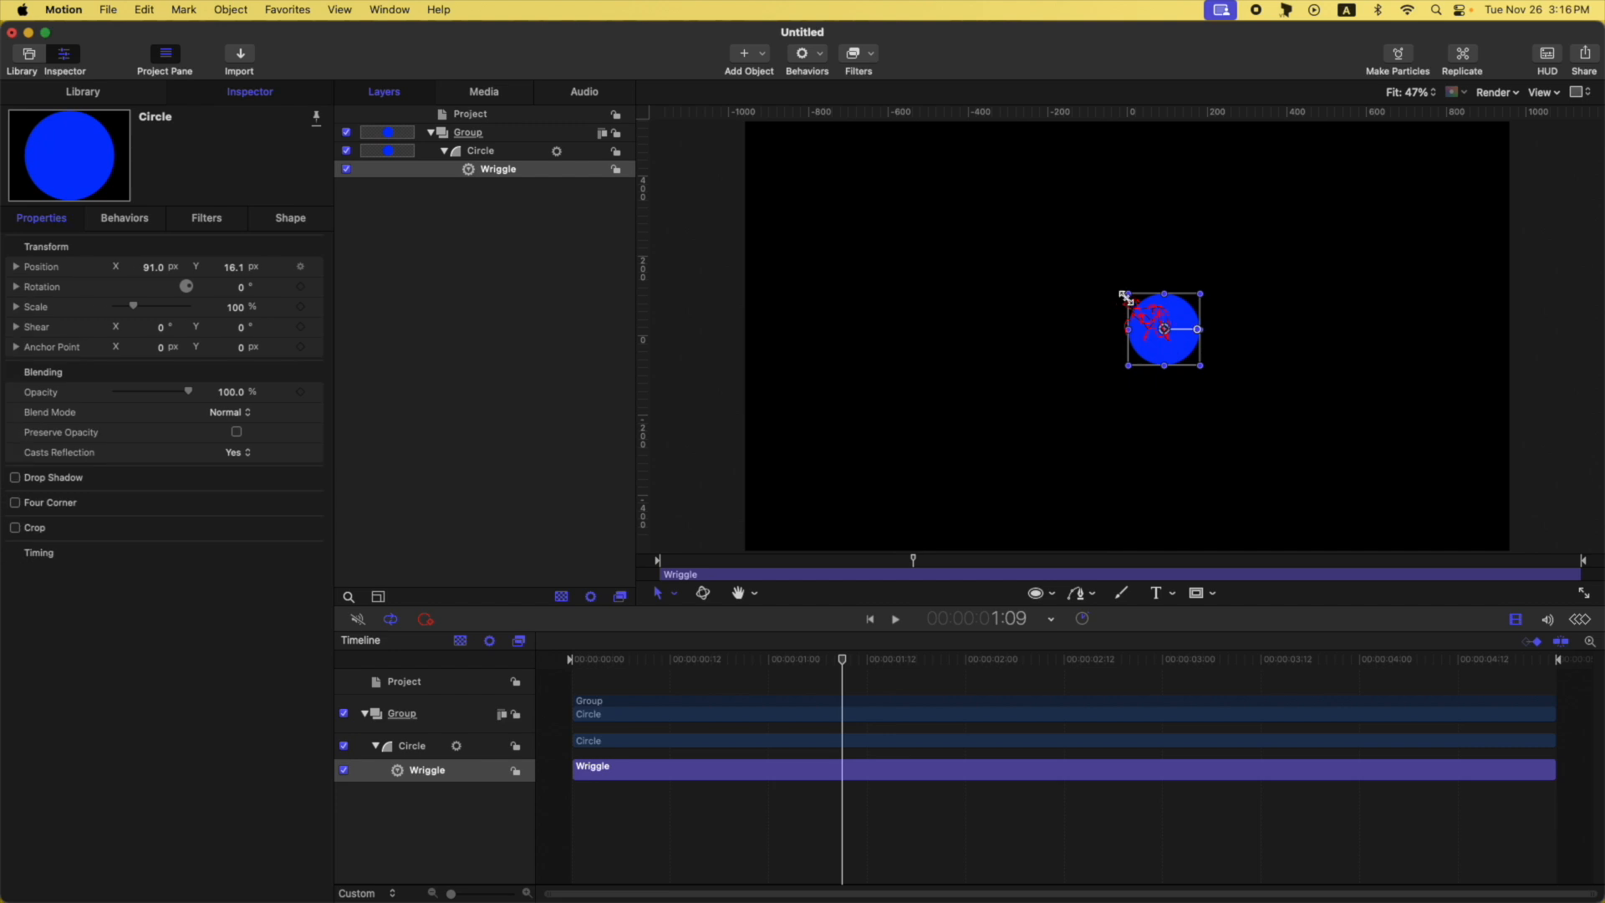
drag(934, 669, 1038, 664)
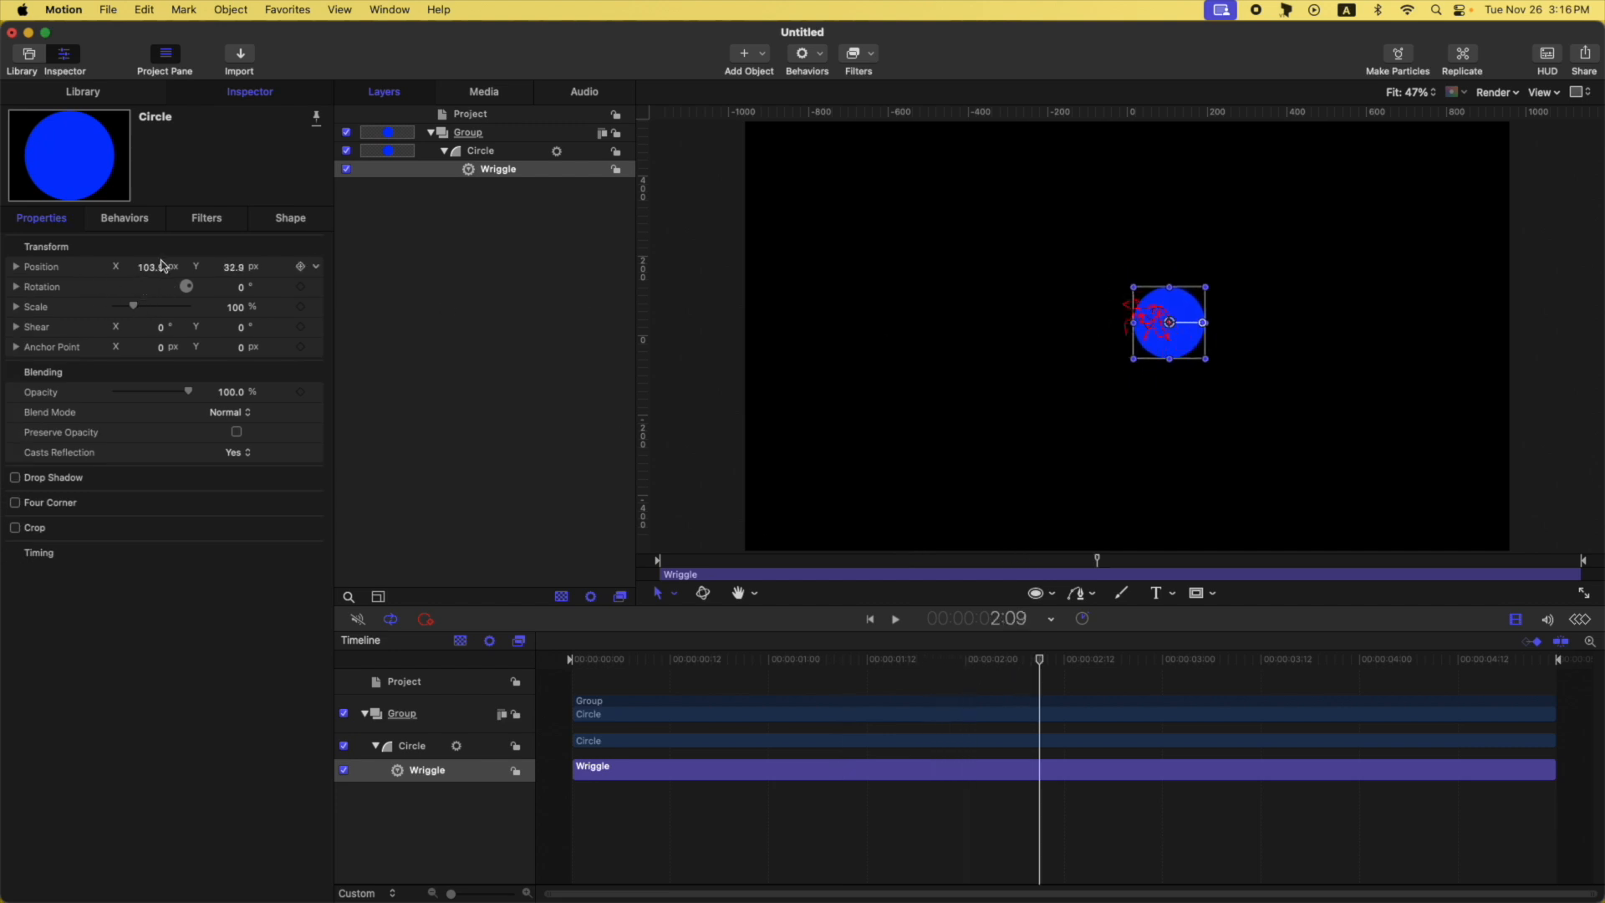
drag(1234, 663, 1244, 662)
click(124, 218)
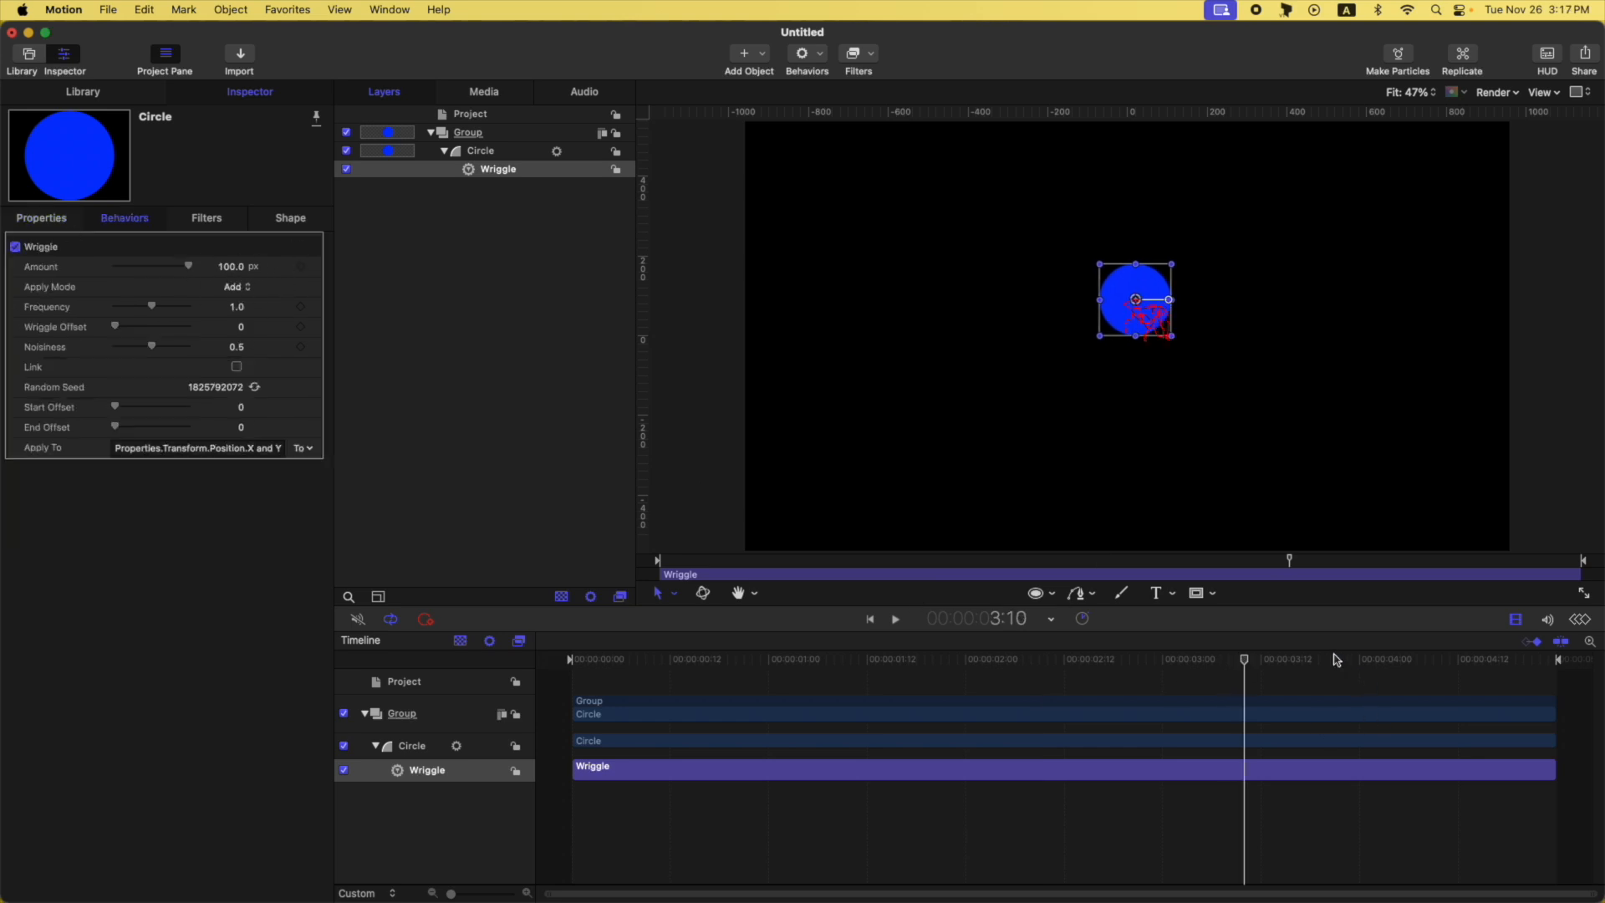
key(Home)
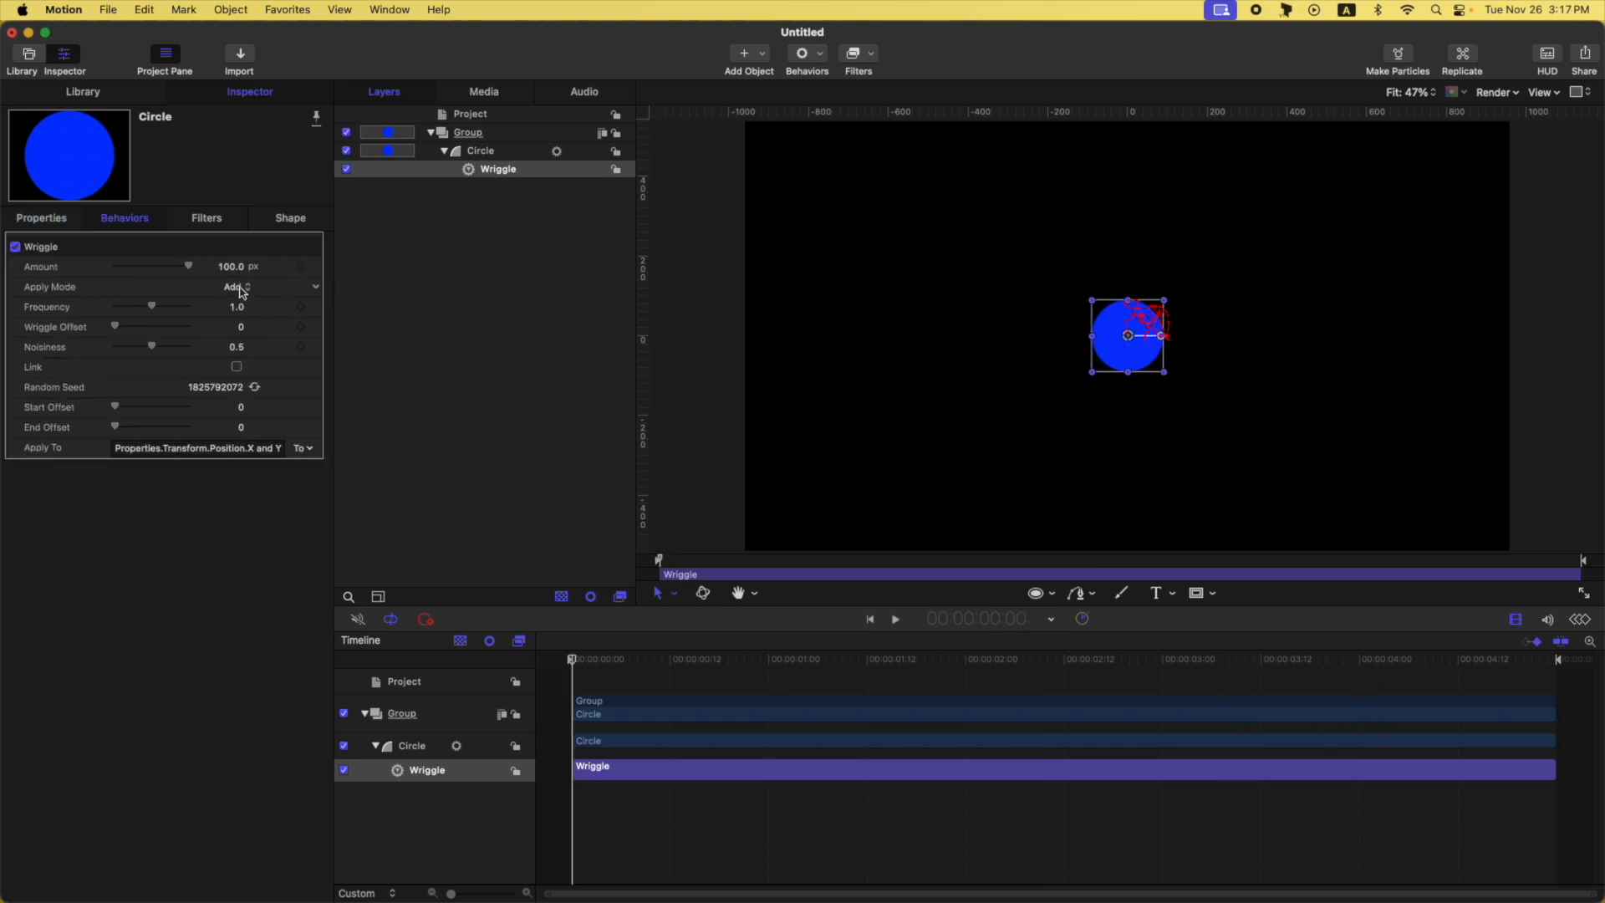
Set the Wriggle's Apply Mode to Subtract and scrub through the timeline to check the circle's Position values
click(41, 218)
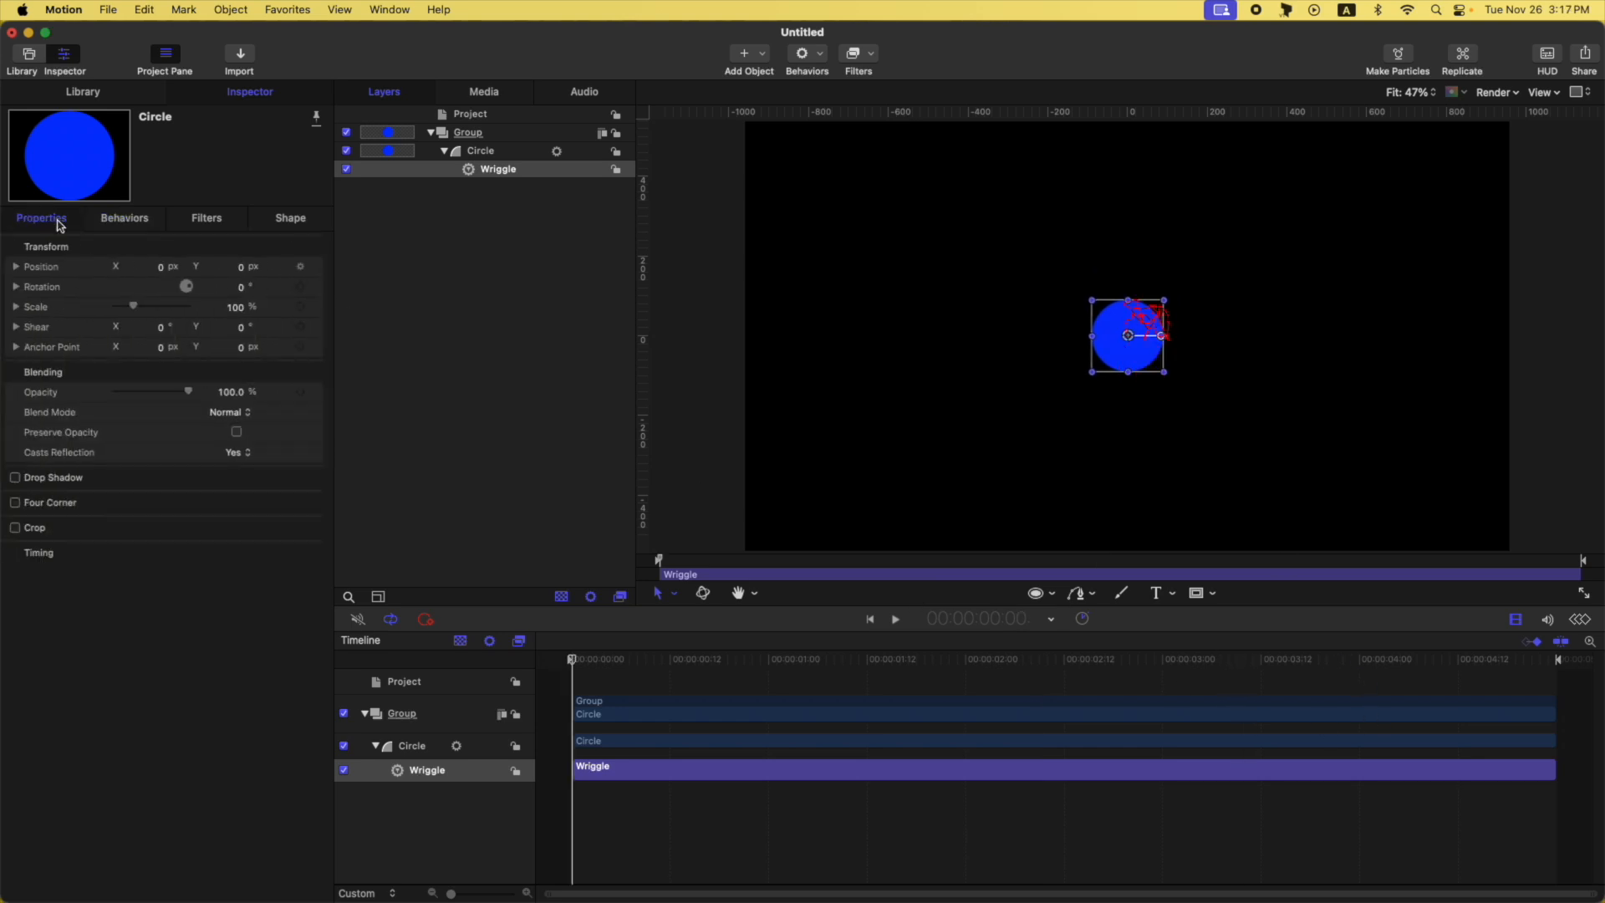
click(118, 221)
click(251, 292)
click(289, 308)
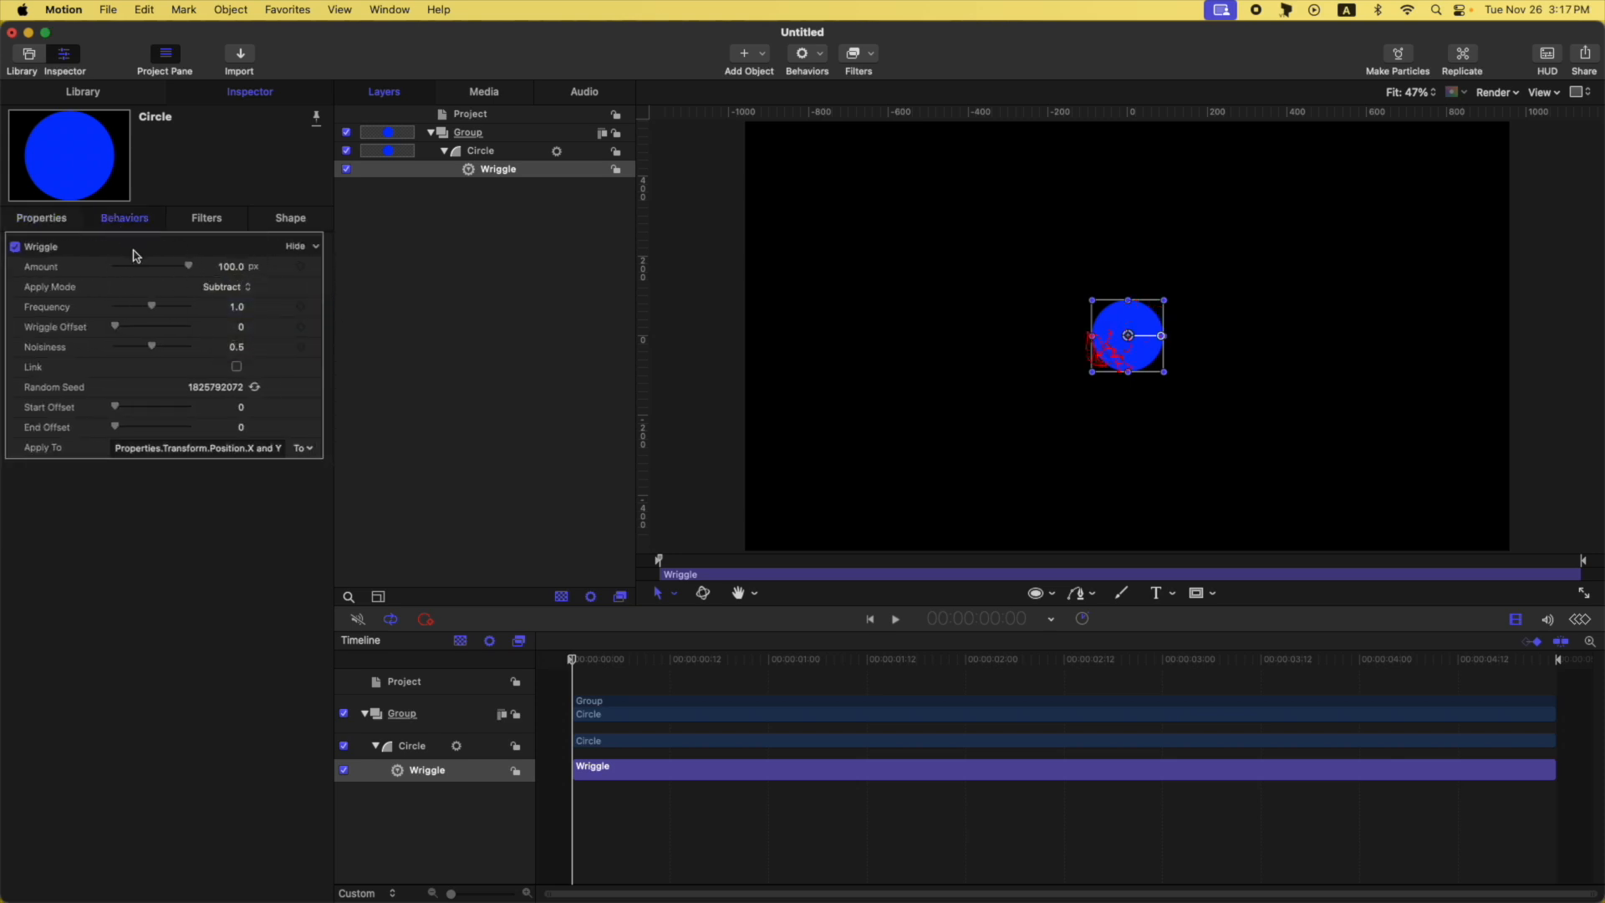
click(46, 222)
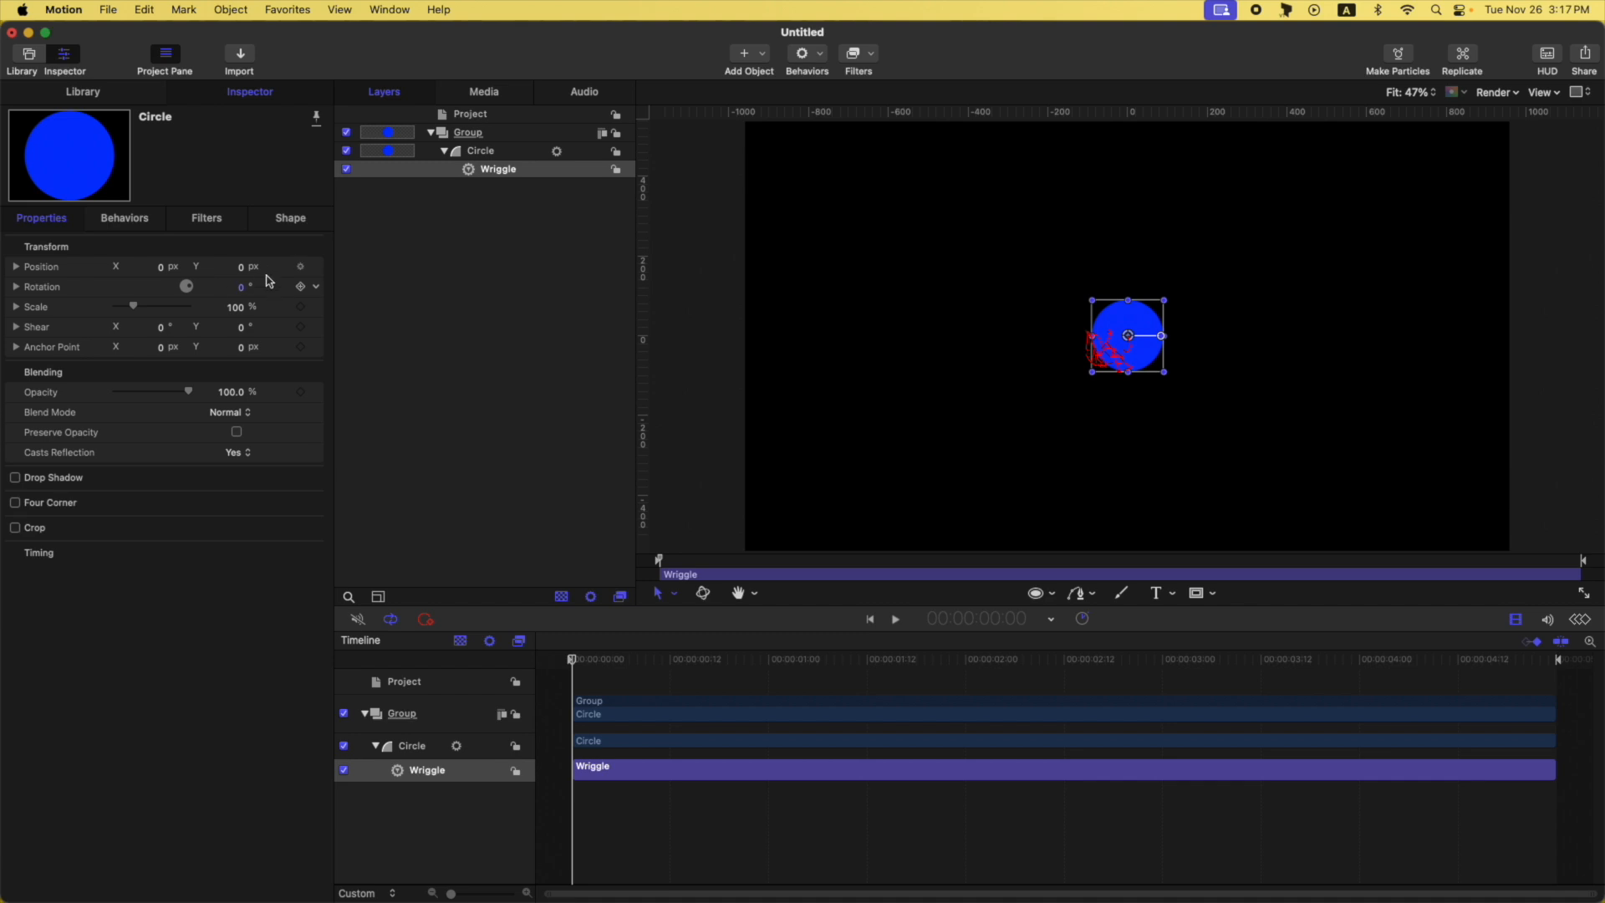
drag(593, 662, 1572, 681)
Set the Wriggle's Apply Mode to Multiply
click(133, 222)
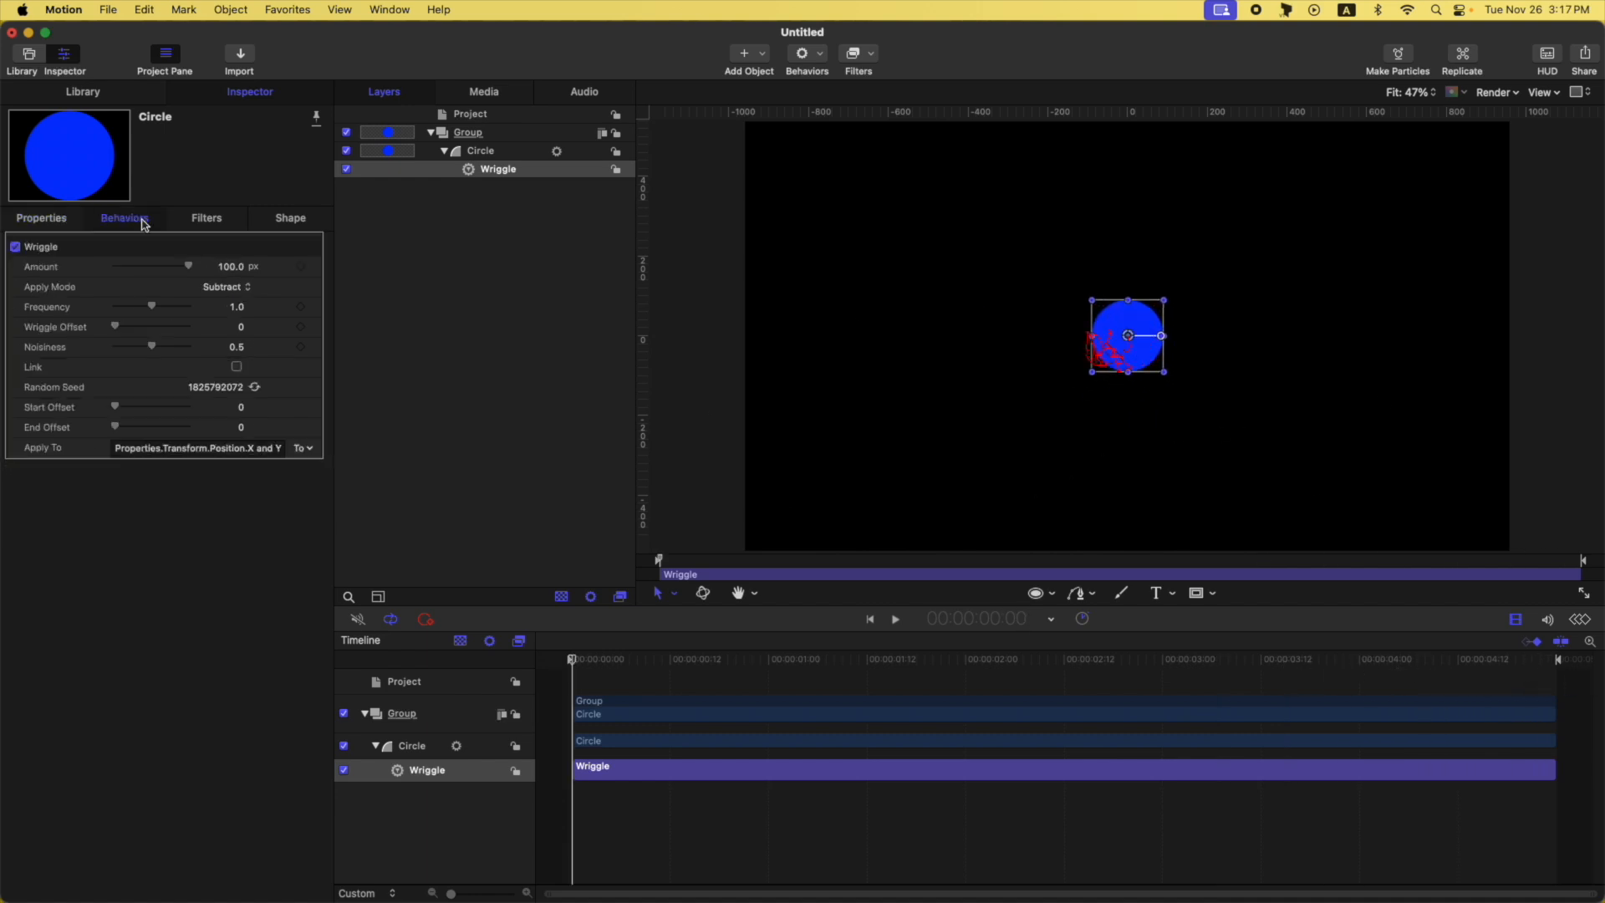
click(227, 287)
click(242, 307)
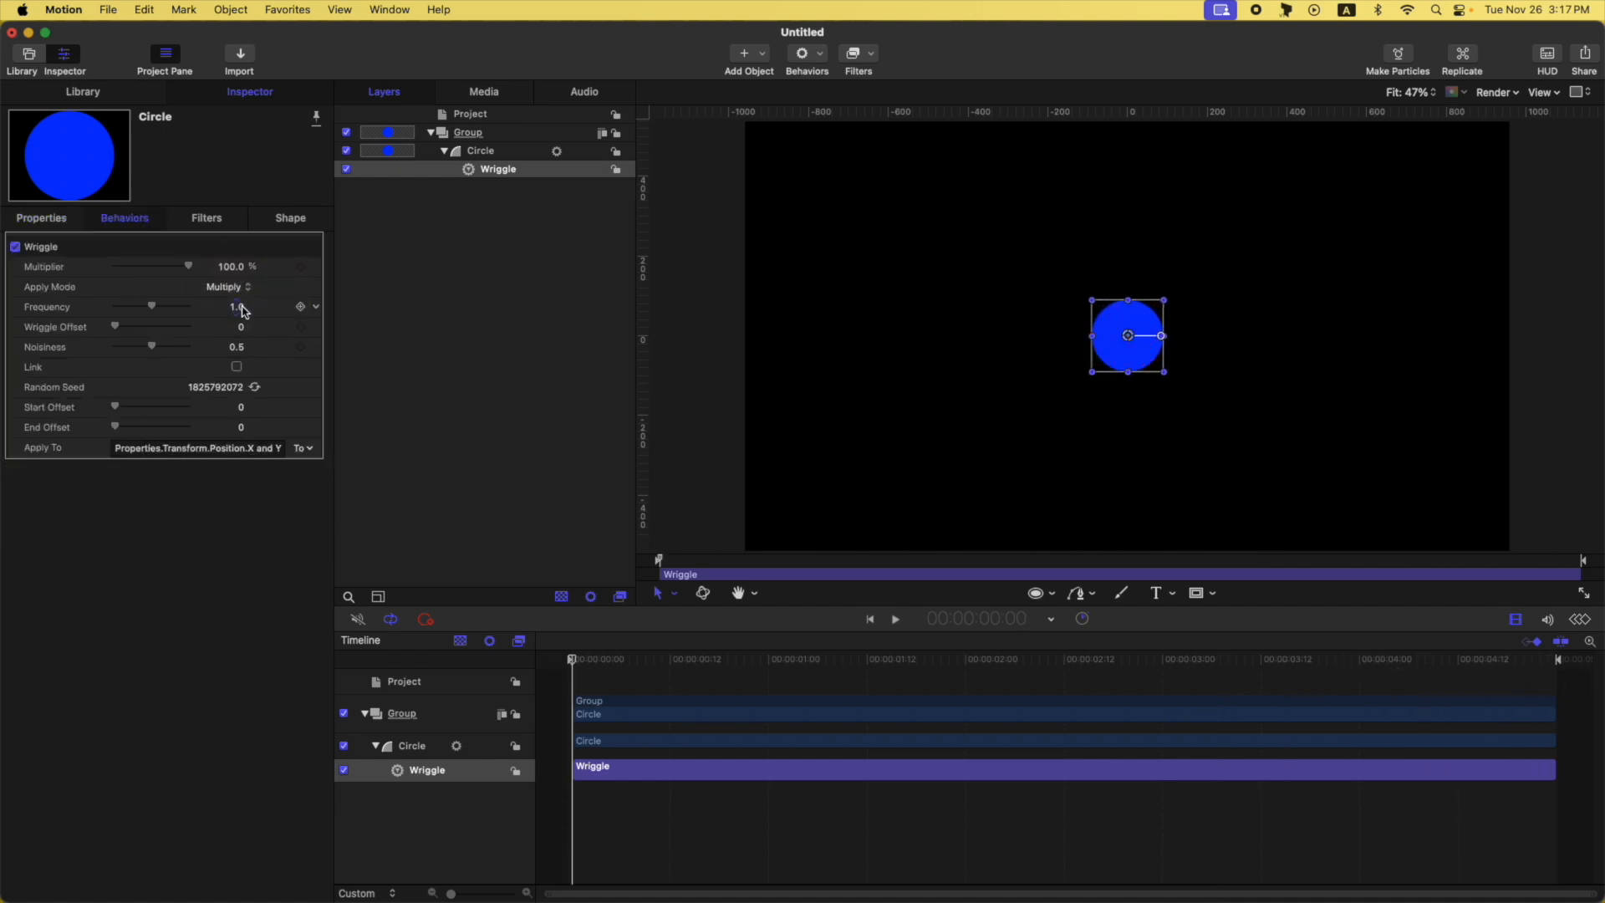
With the Wriggle temporarily disabled, set the circle's Position X and Y to 50 px each, and re-enable the behavior
click(39, 221)
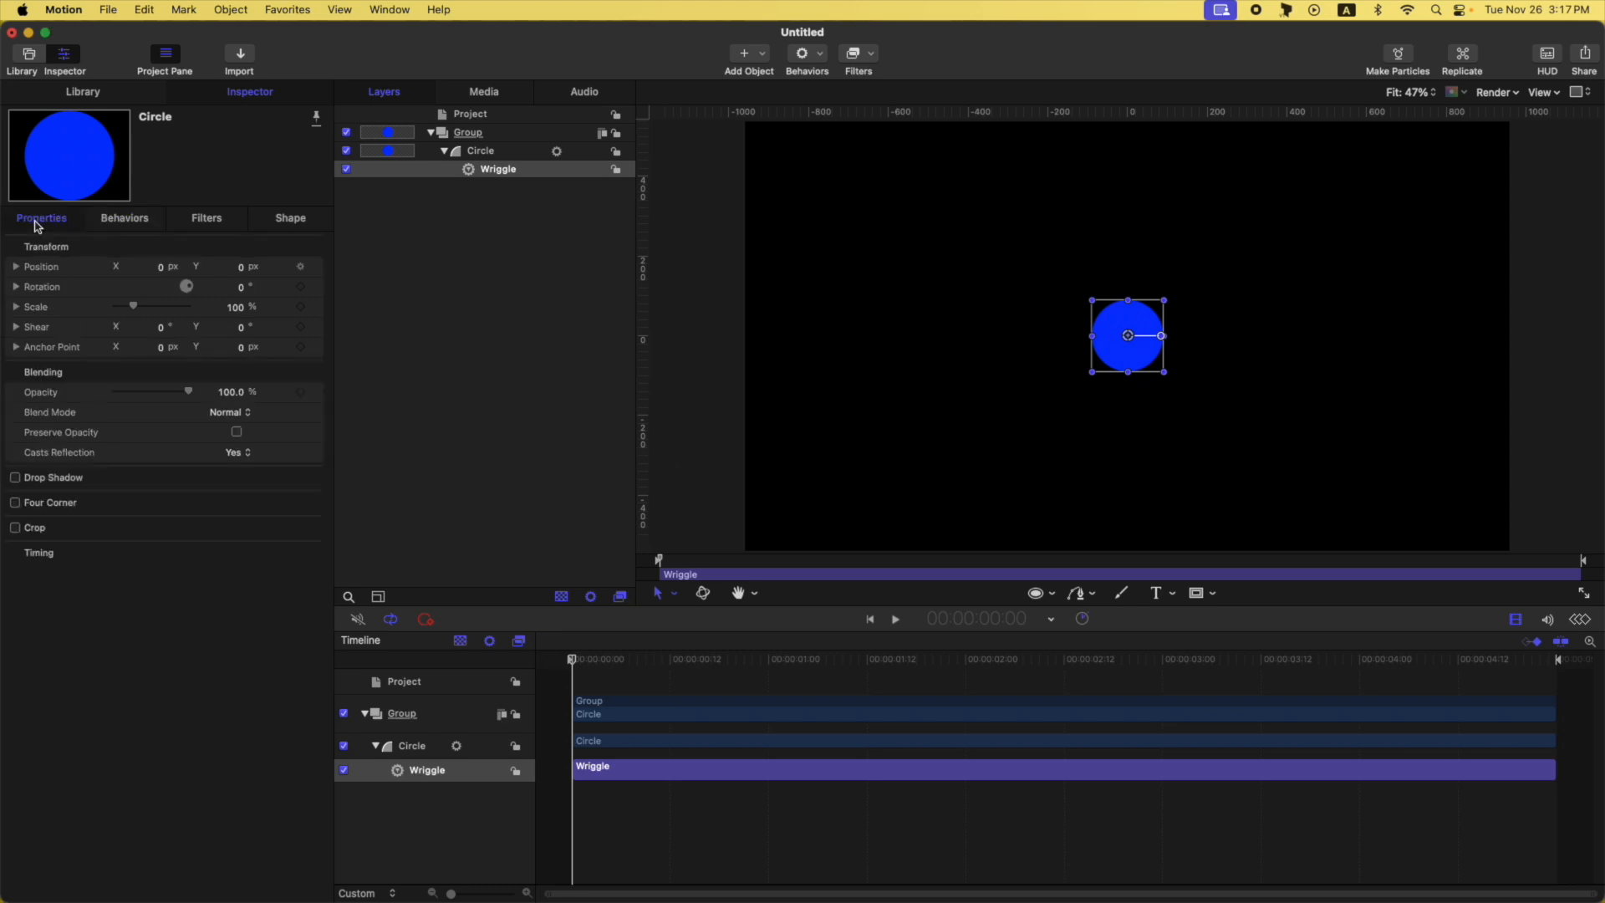
click(17, 267)
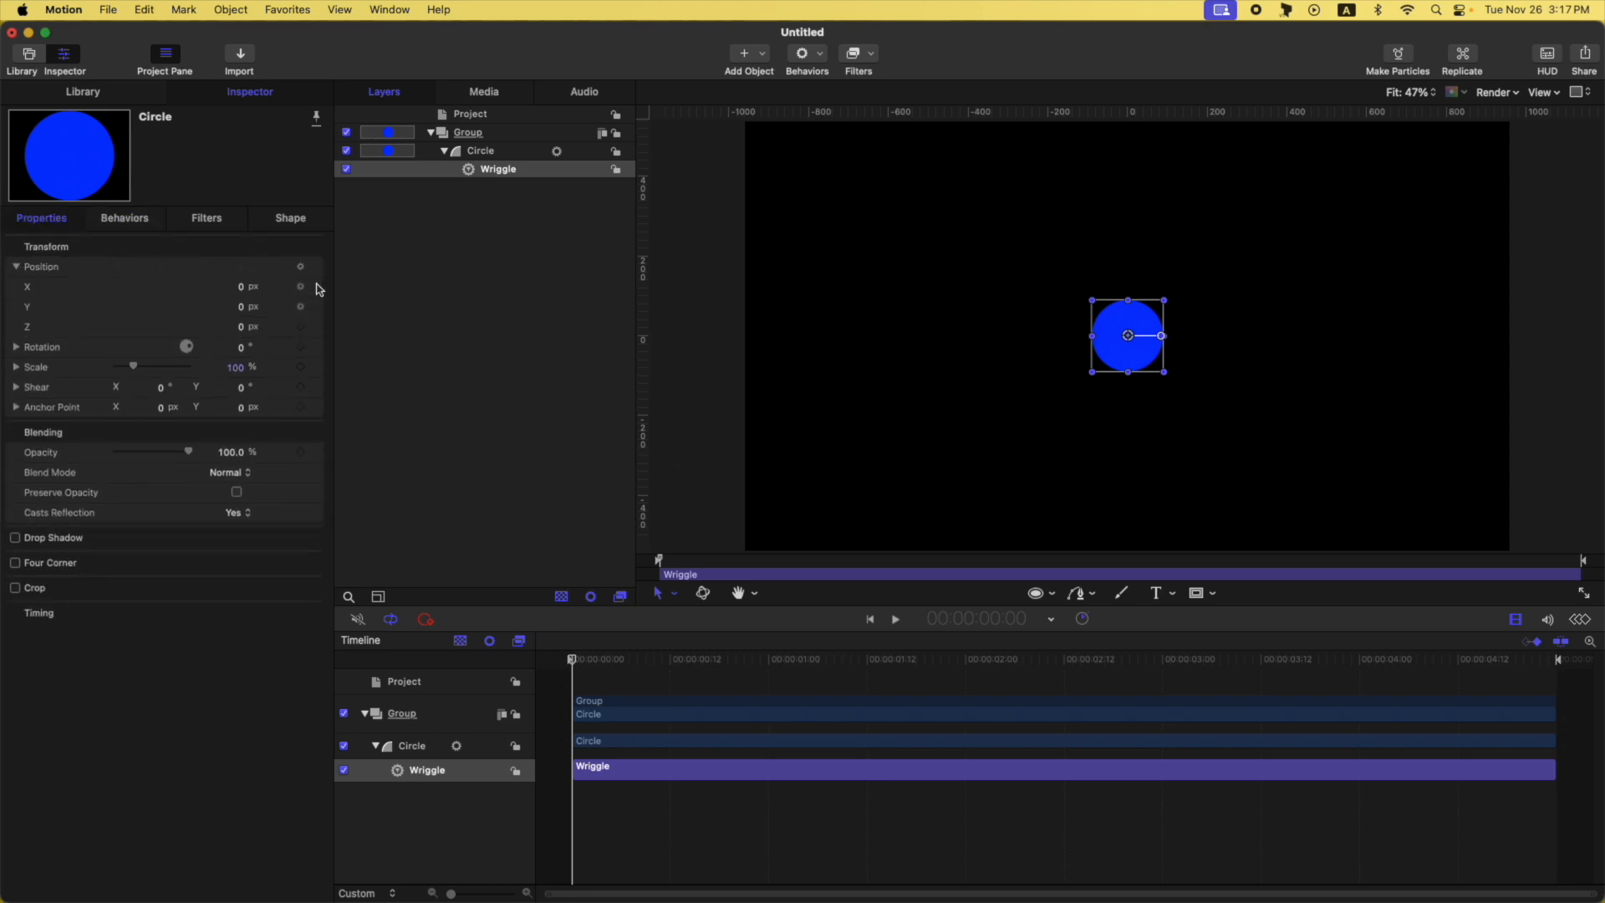
click(346, 170)
click(346, 171)
click(346, 170)
mouse_move(241, 286)
mouse_down()
mouse_move(242, 271)
mouse_move(241, 284)
mouse_up()
click(234, 286)
text(50)
key(Return)
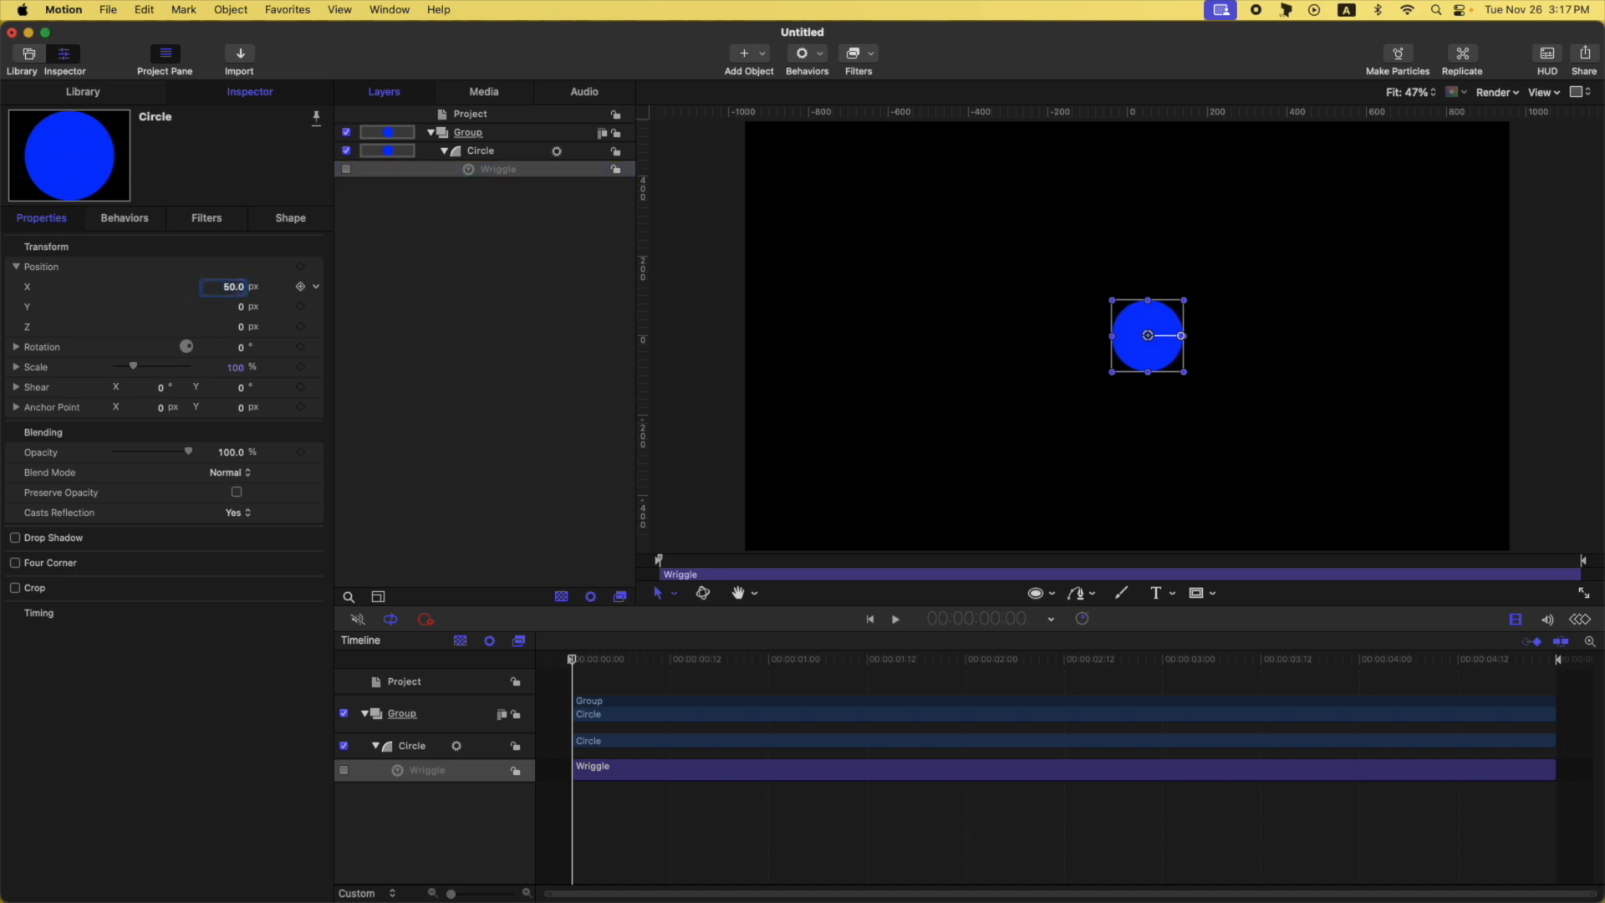
click(242, 308)
text(50)
key(Return)
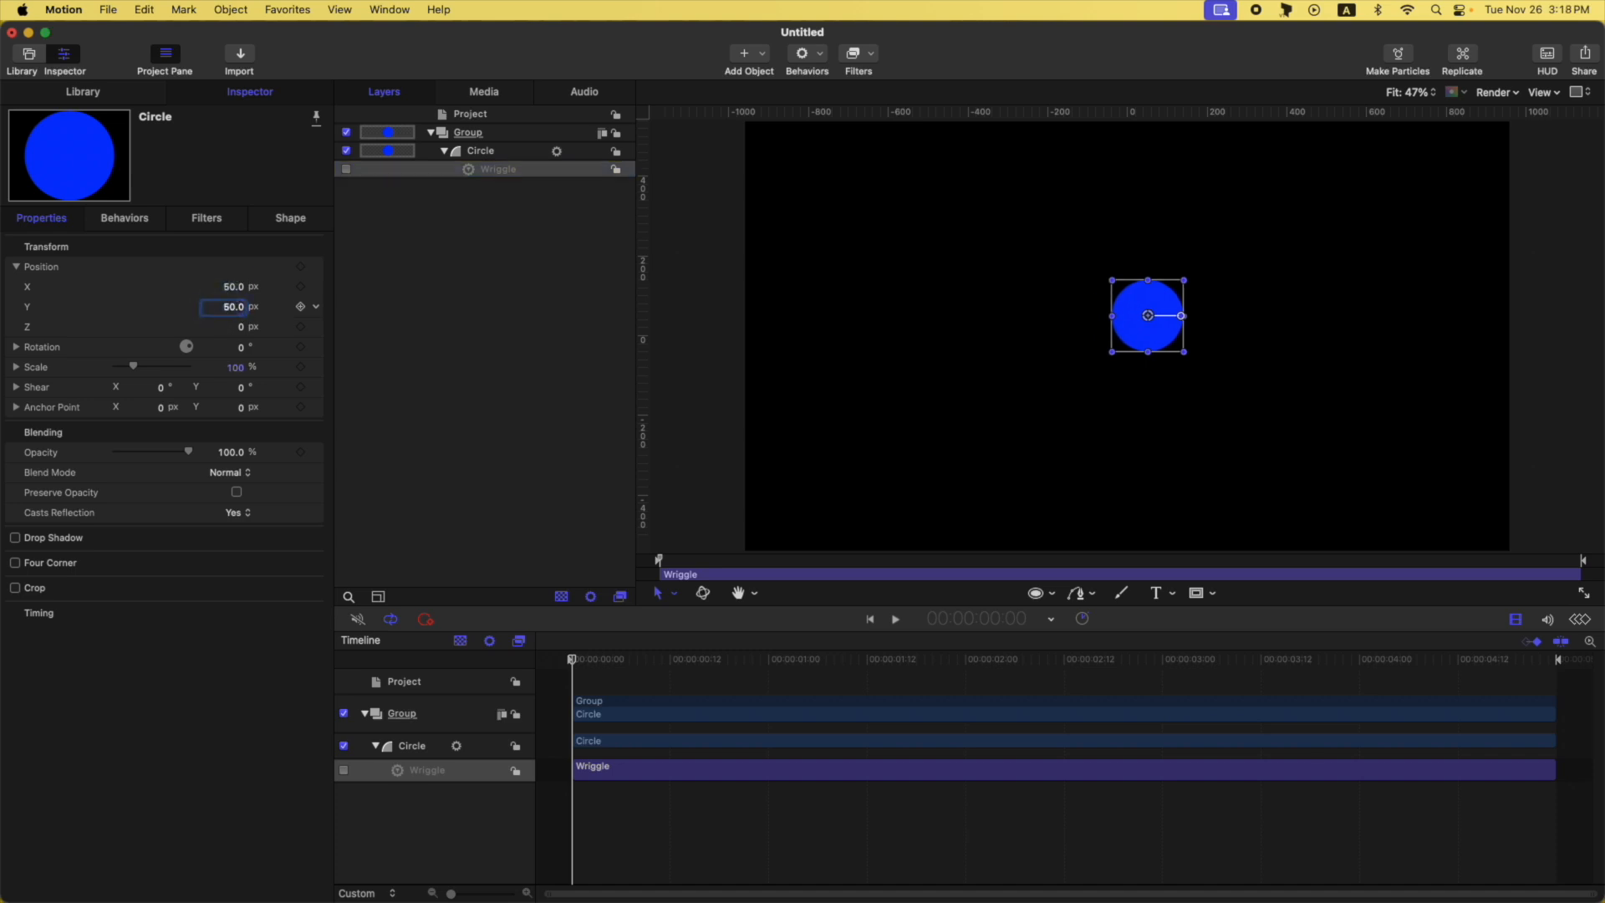
click(347, 169)
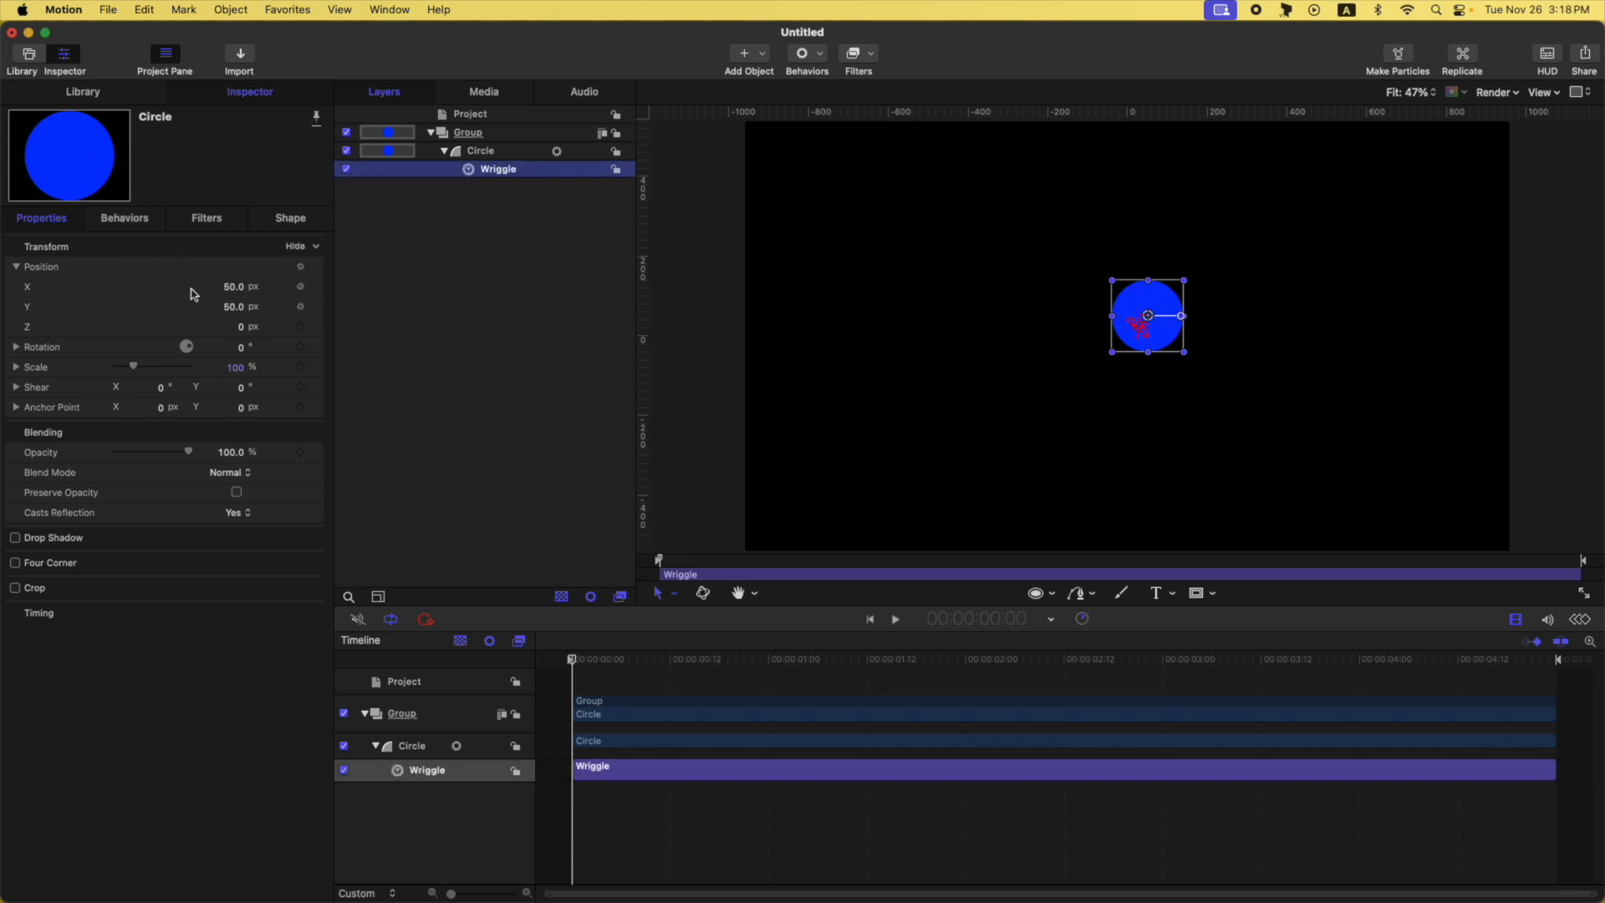
Scrub the timeline to check the circle's motion in Multiply mode, and set the Wriggle's Apply Mode to Add and Subtract
click(126, 223)
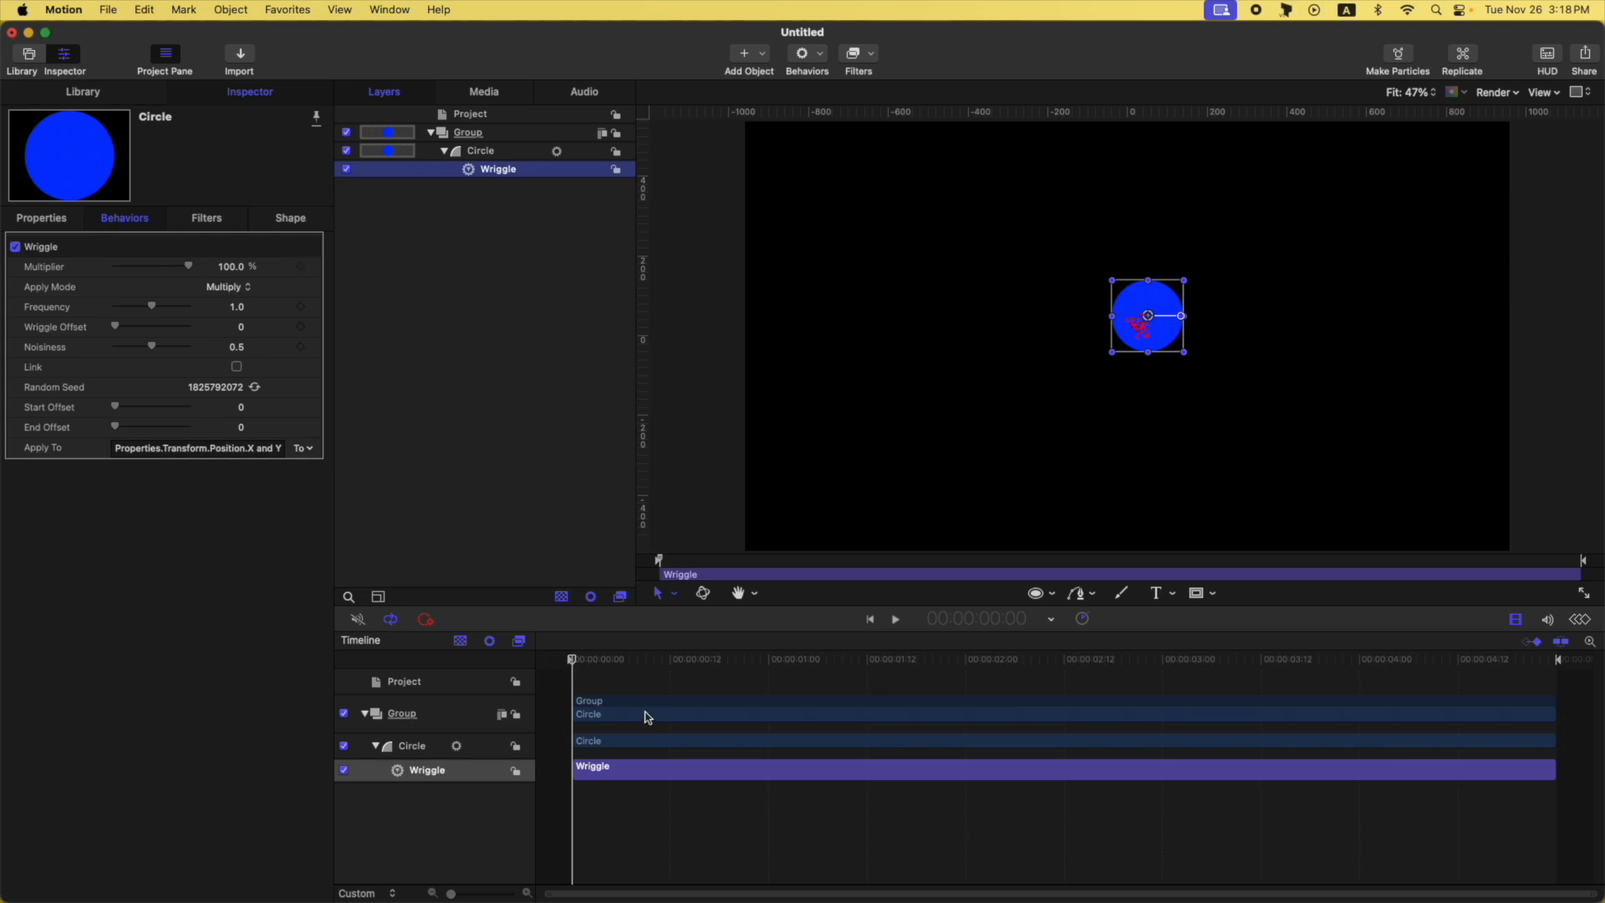
drag(610, 661, 809, 660)
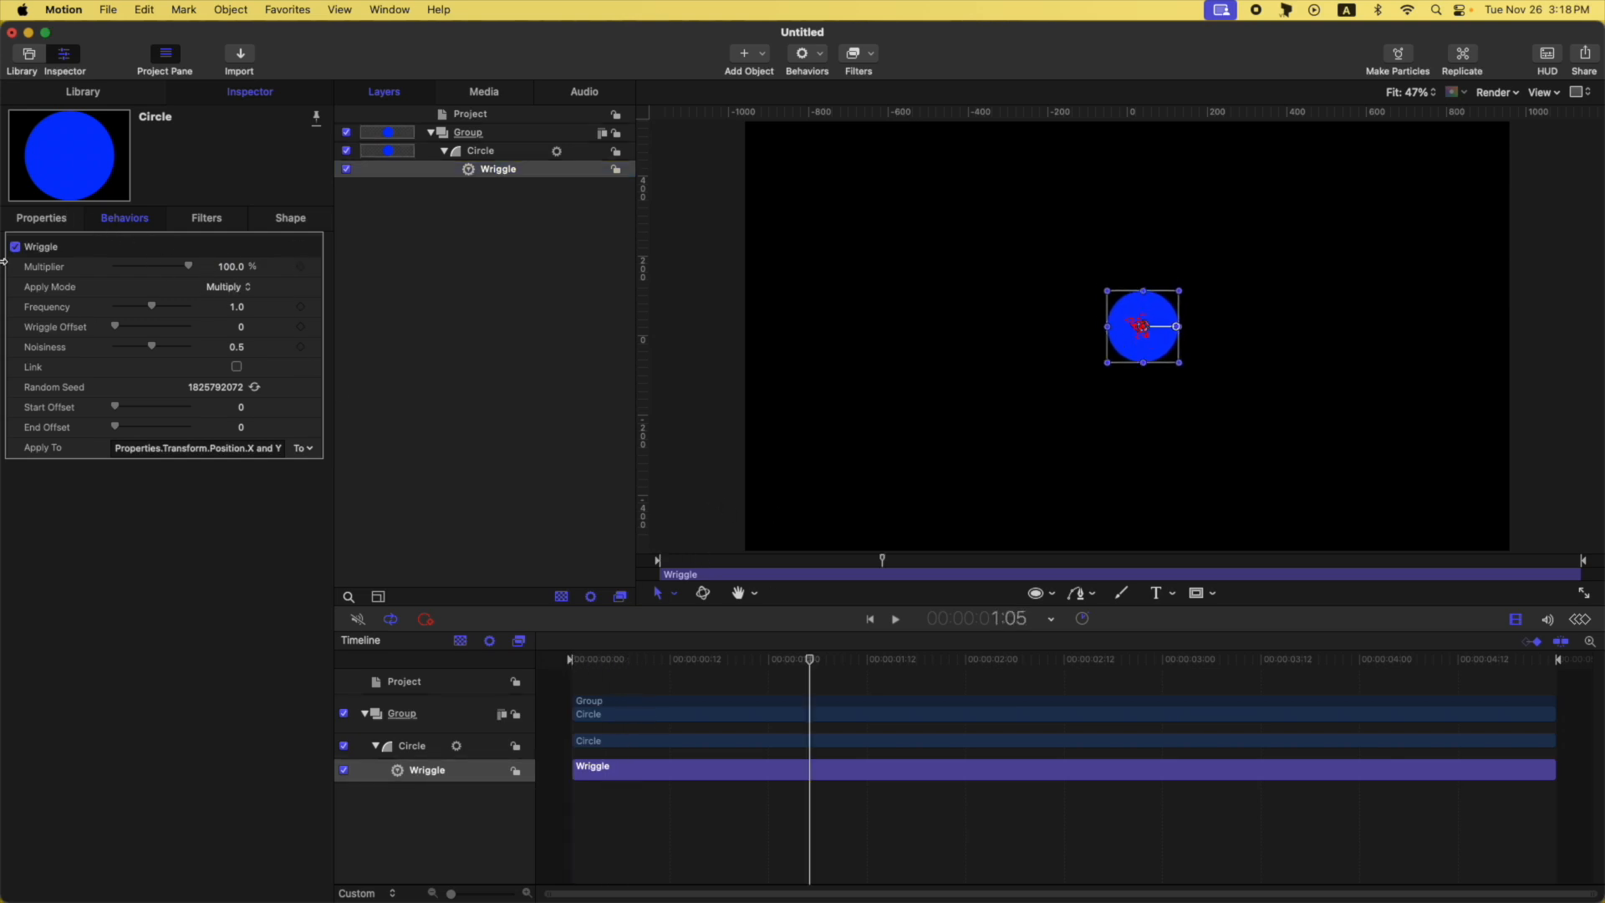
click(53, 220)
drag(827, 657, 1139, 709)
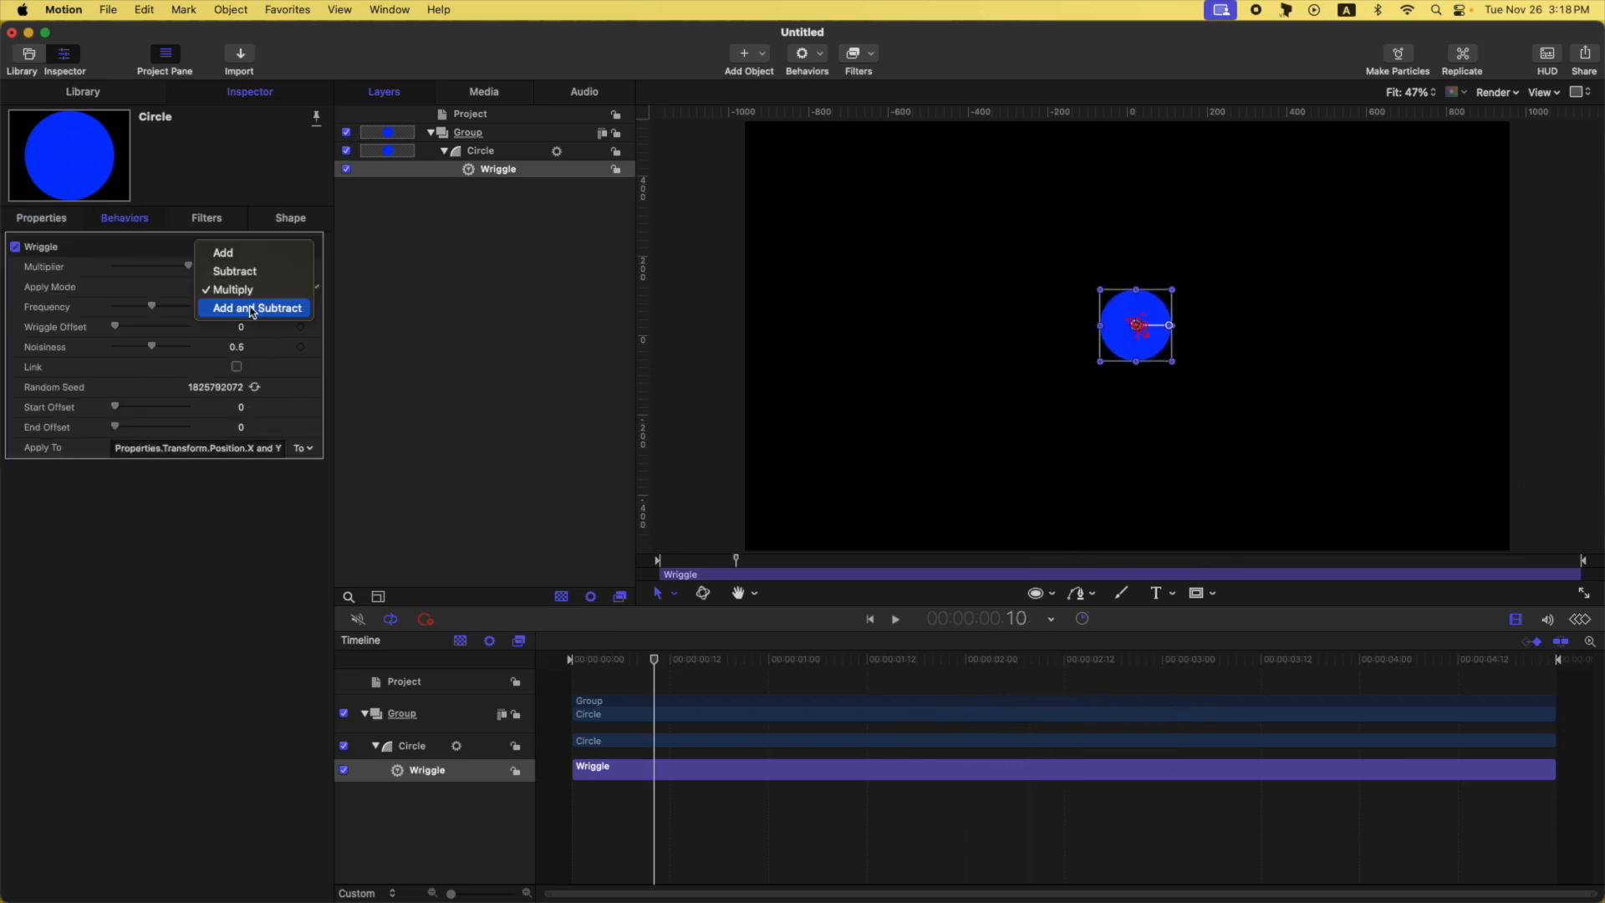
key(Escape)
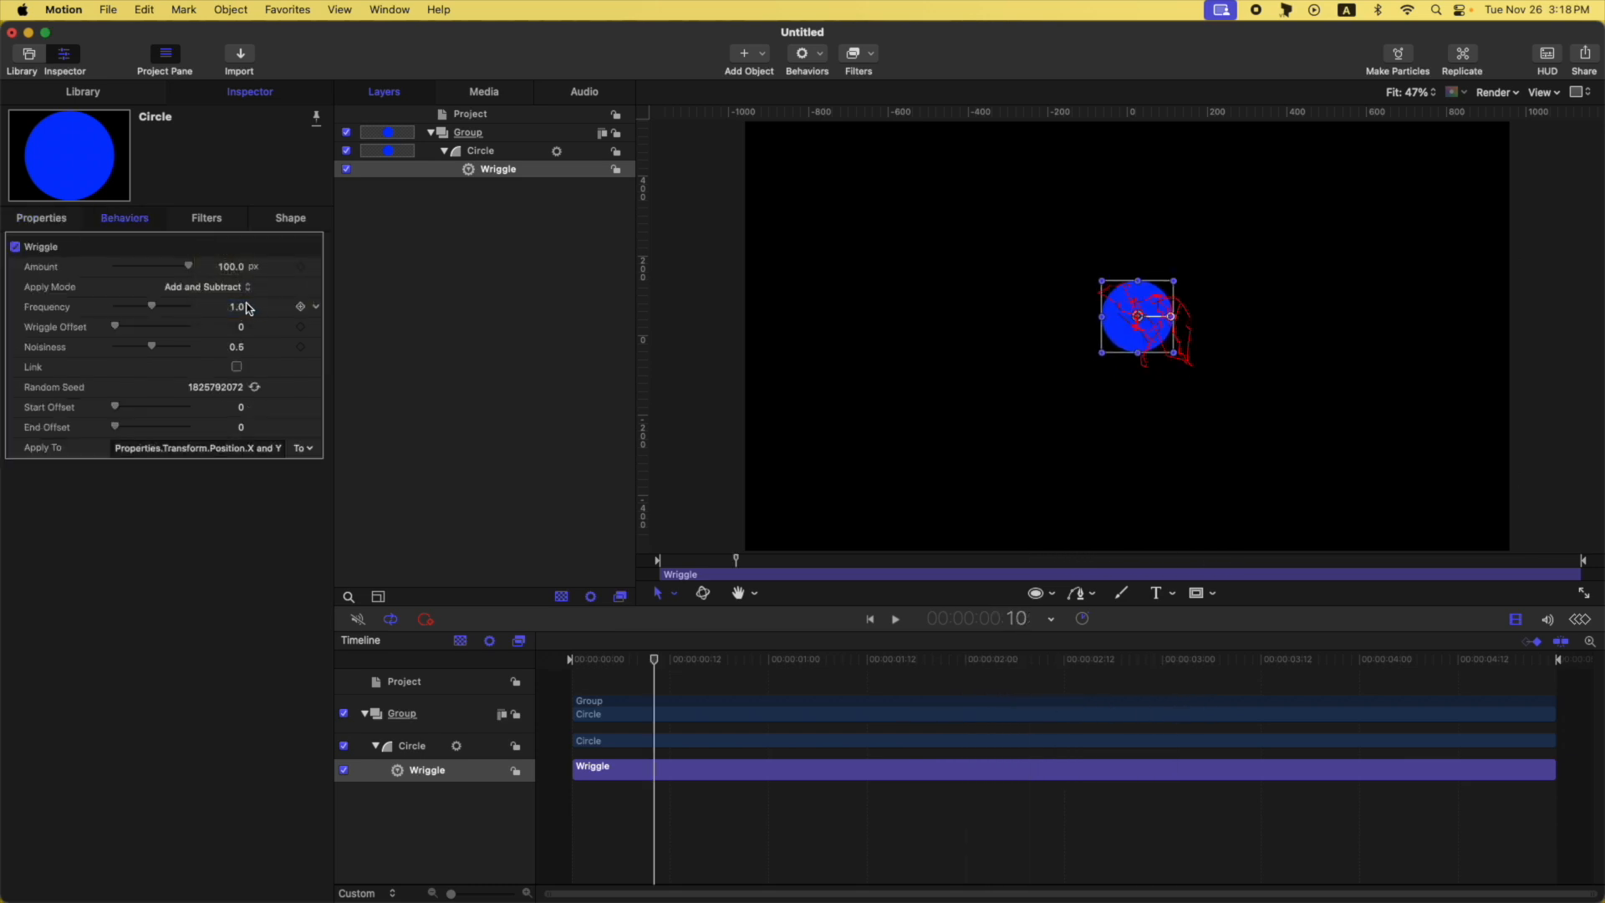
Disable the Wriggle behavior and check the circle's base Position values
click(349, 171)
click(346, 170)
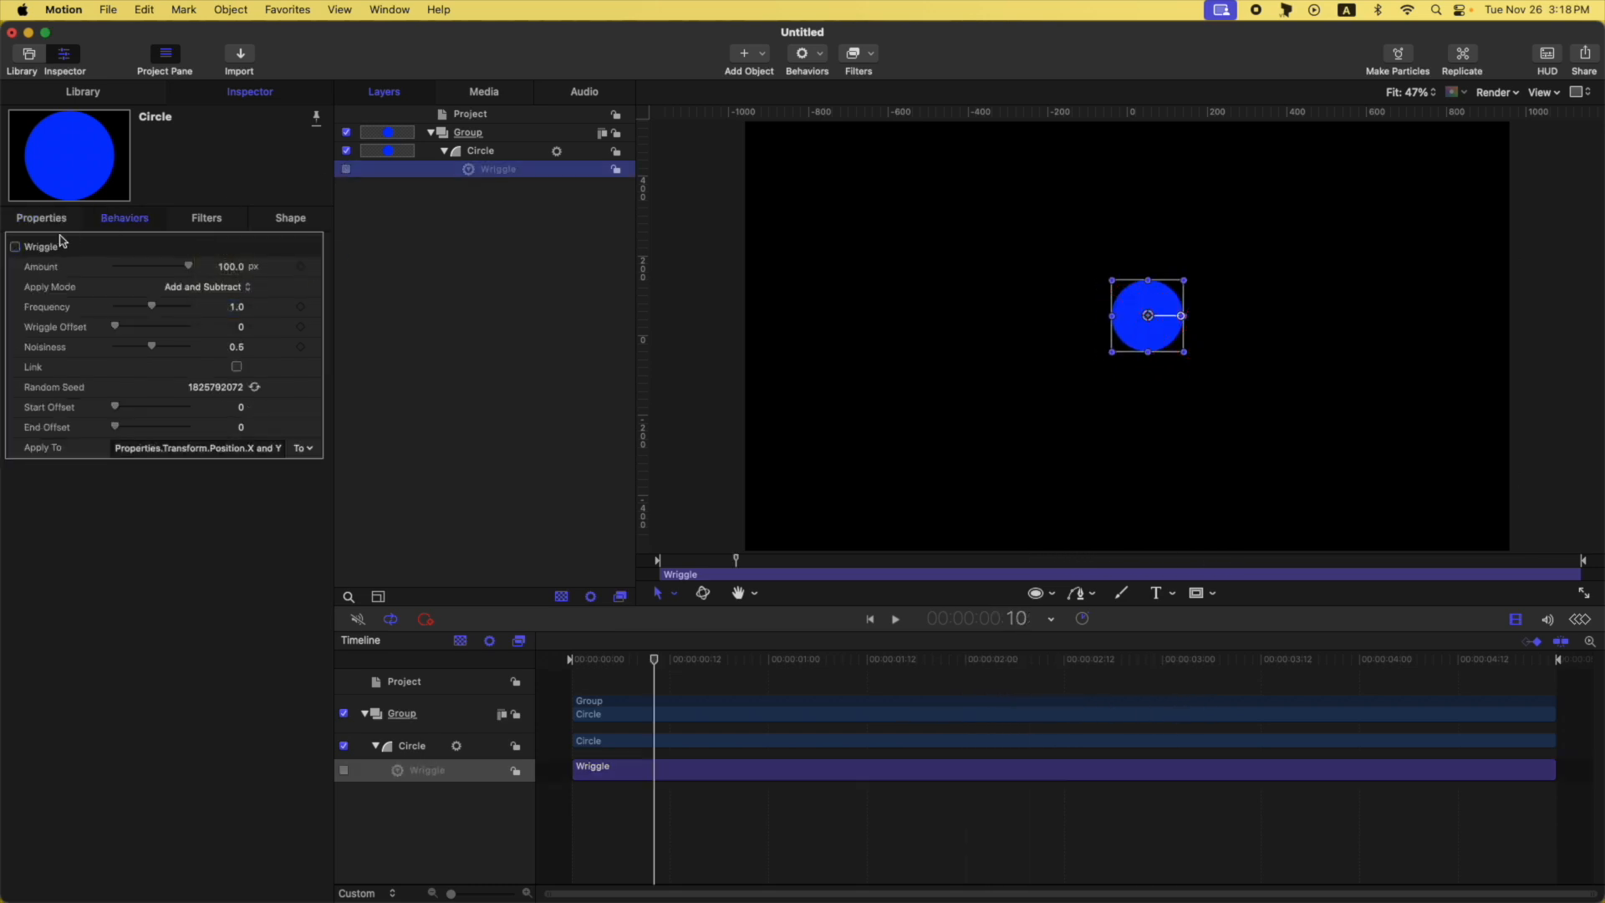
click(46, 219)
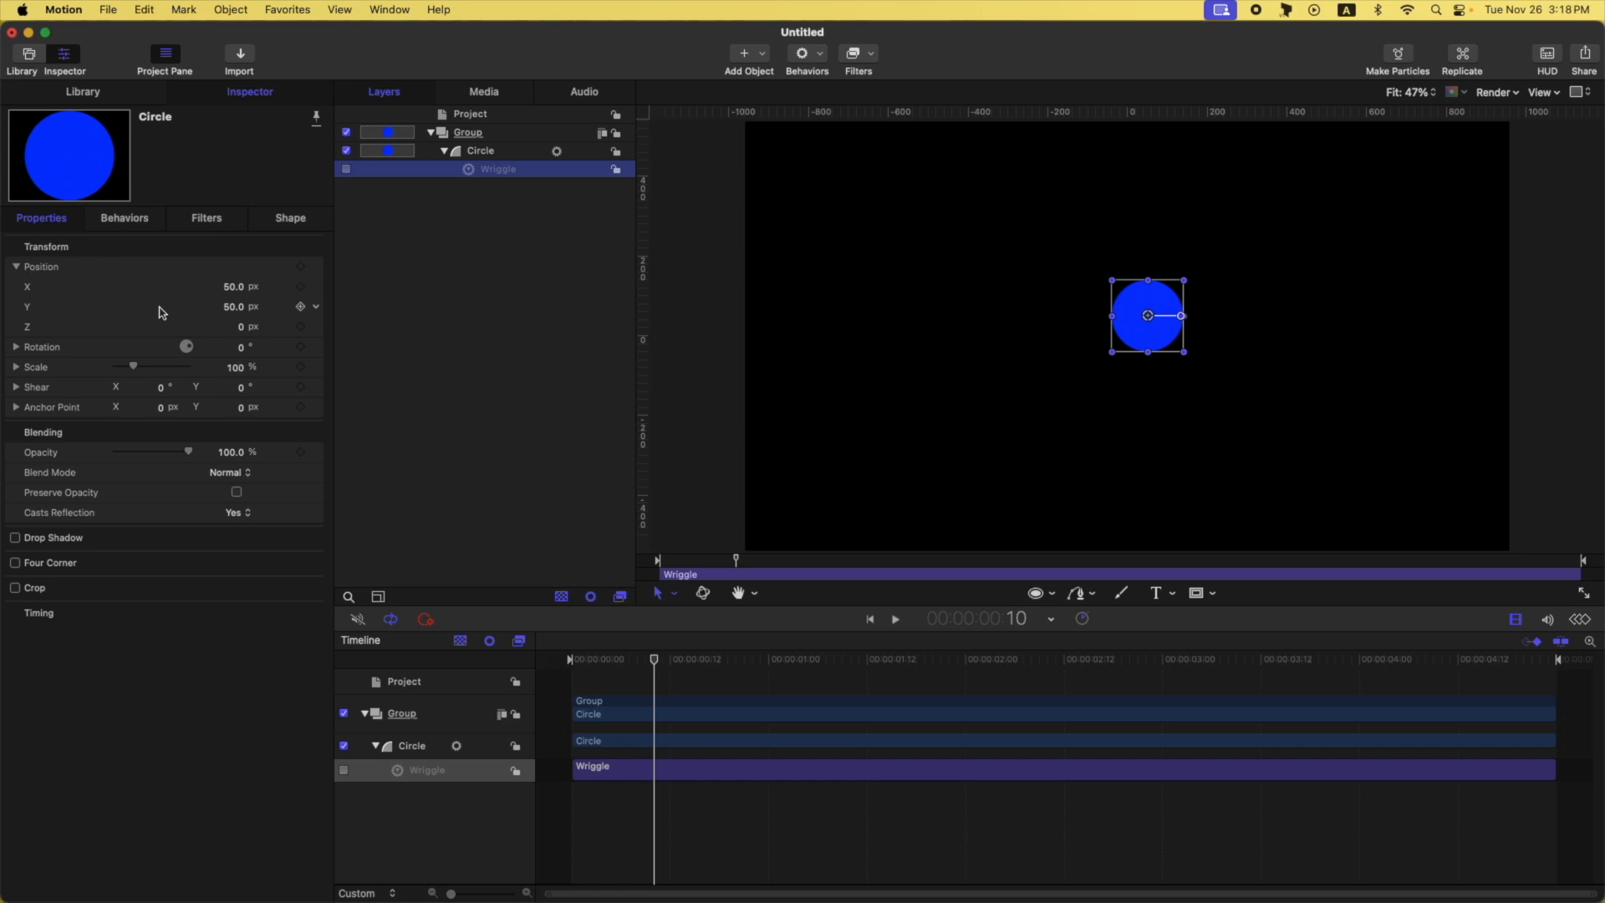
click(115, 235)
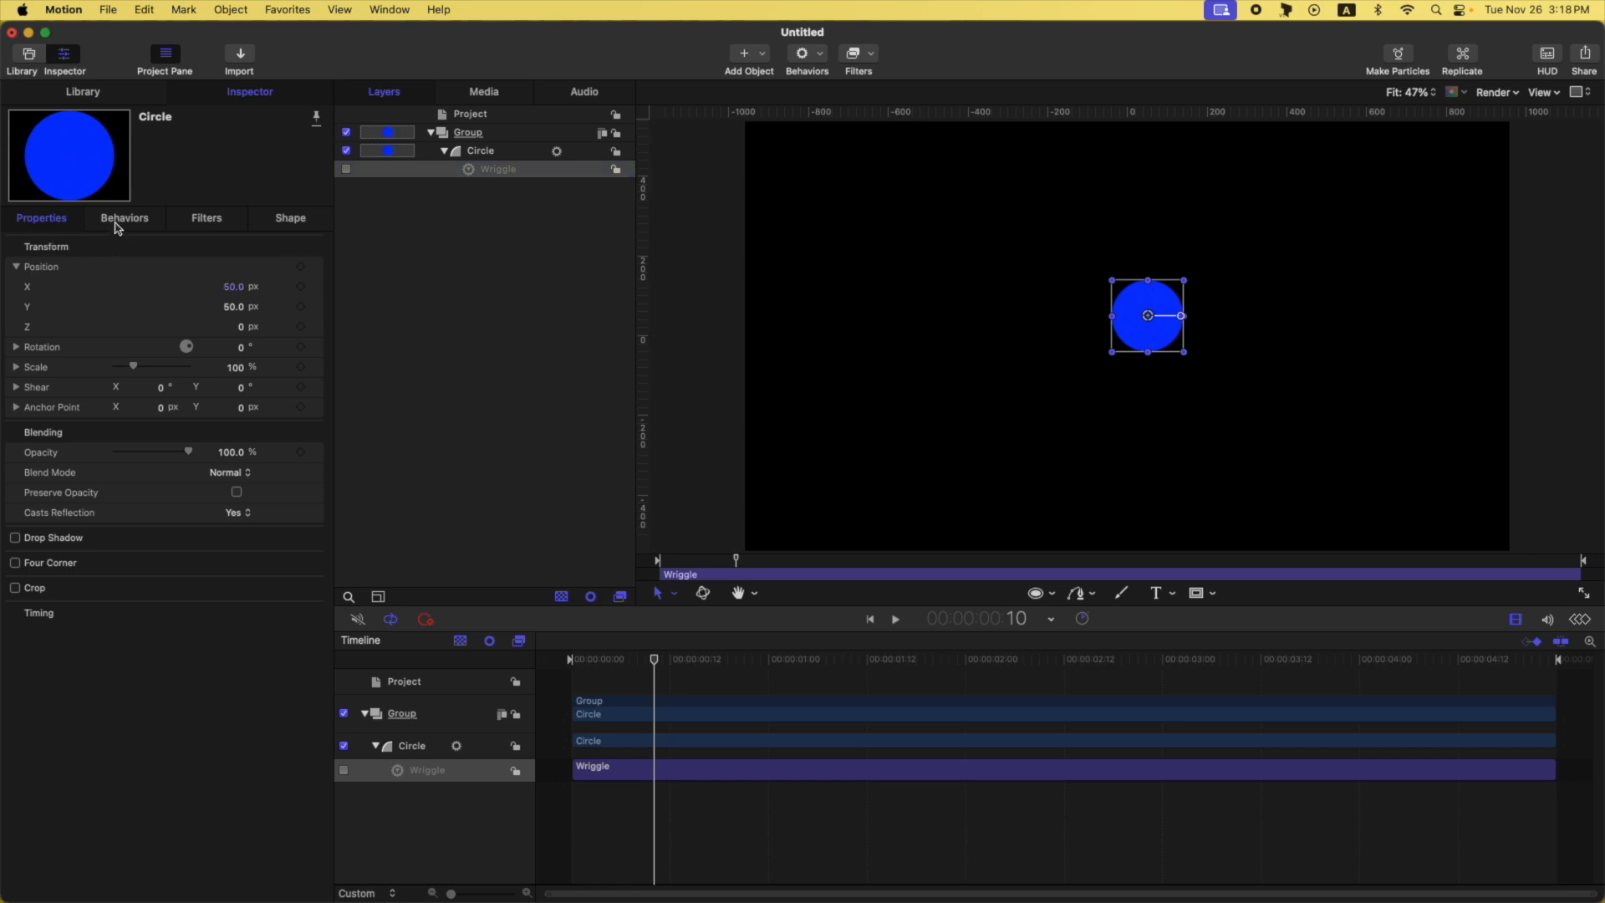
Re-enable the Wriggle behavior and check the circle's Position X and Y values
click(115, 221)
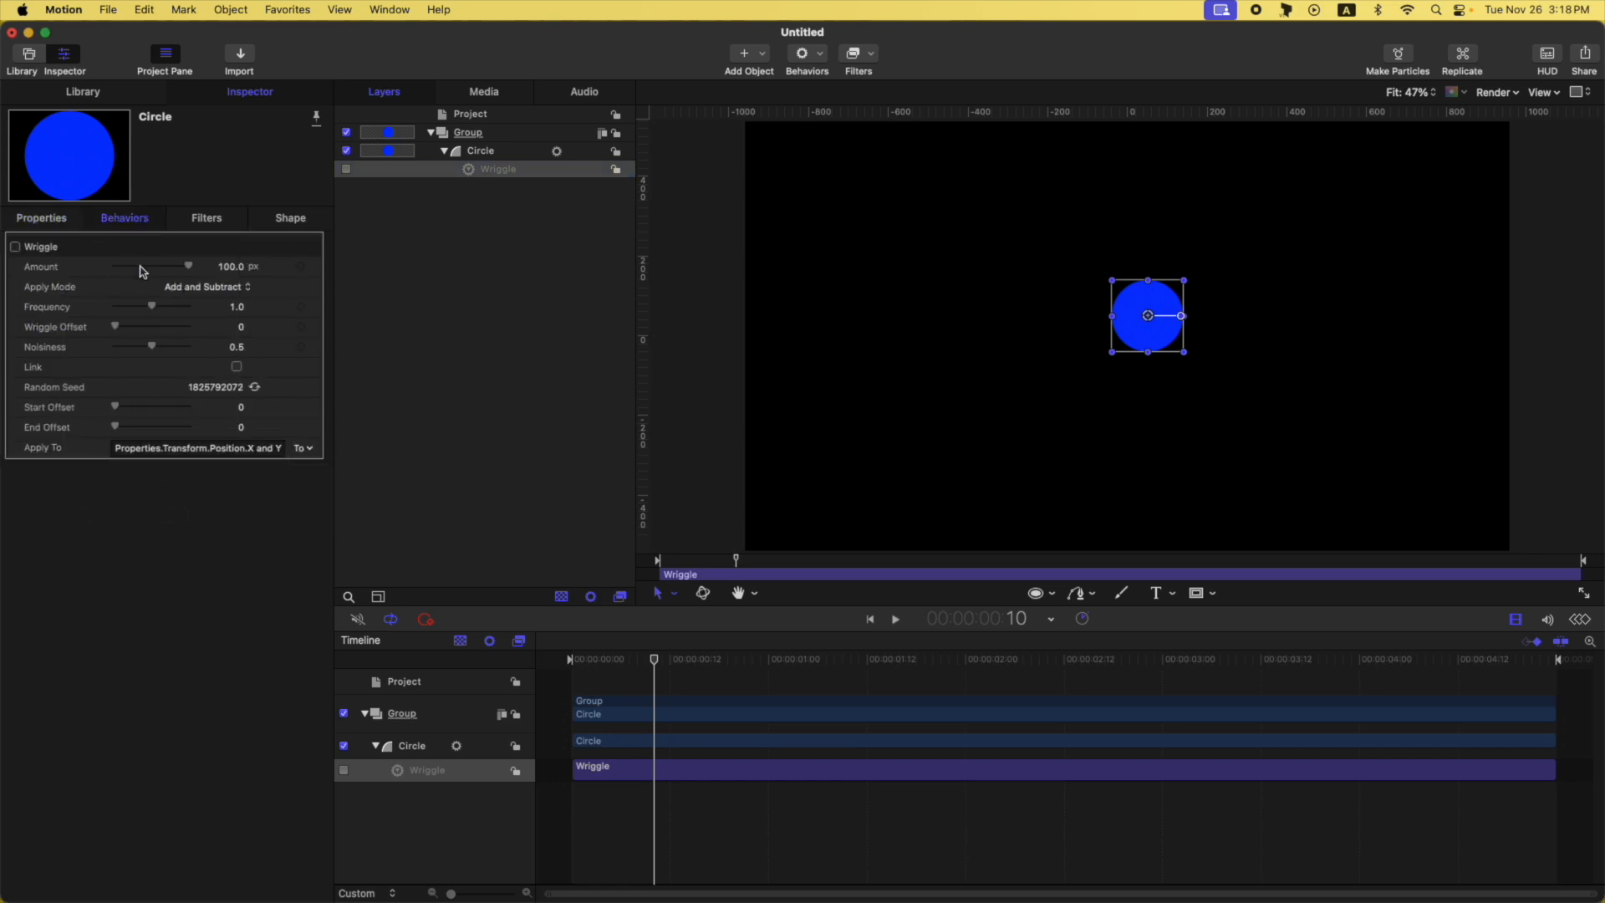
click(15, 246)
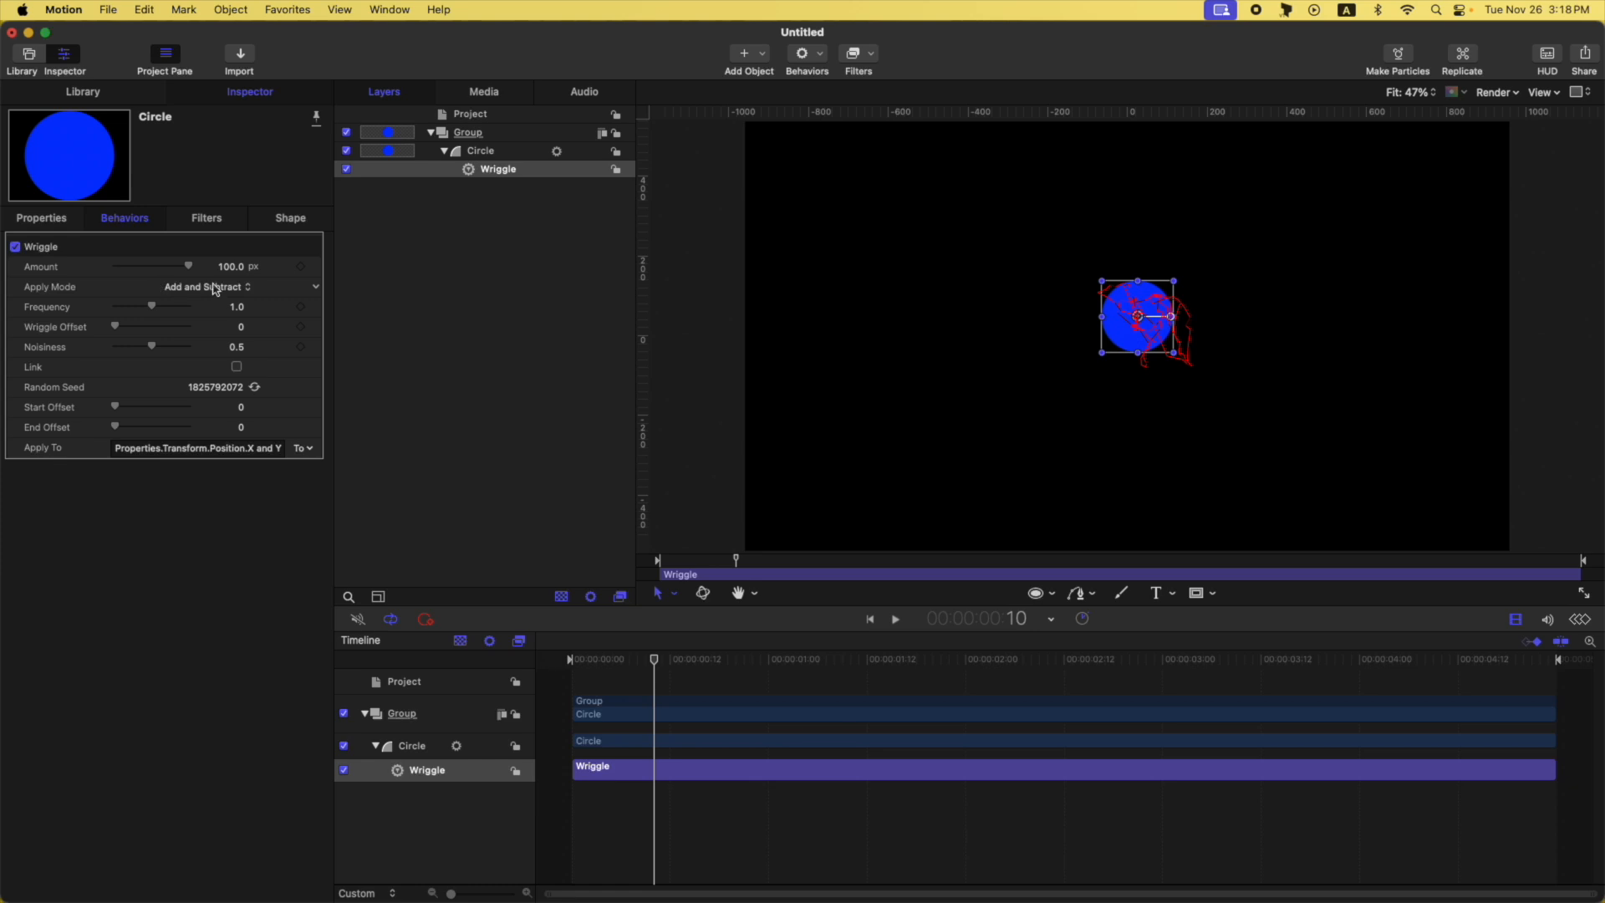
click(65, 221)
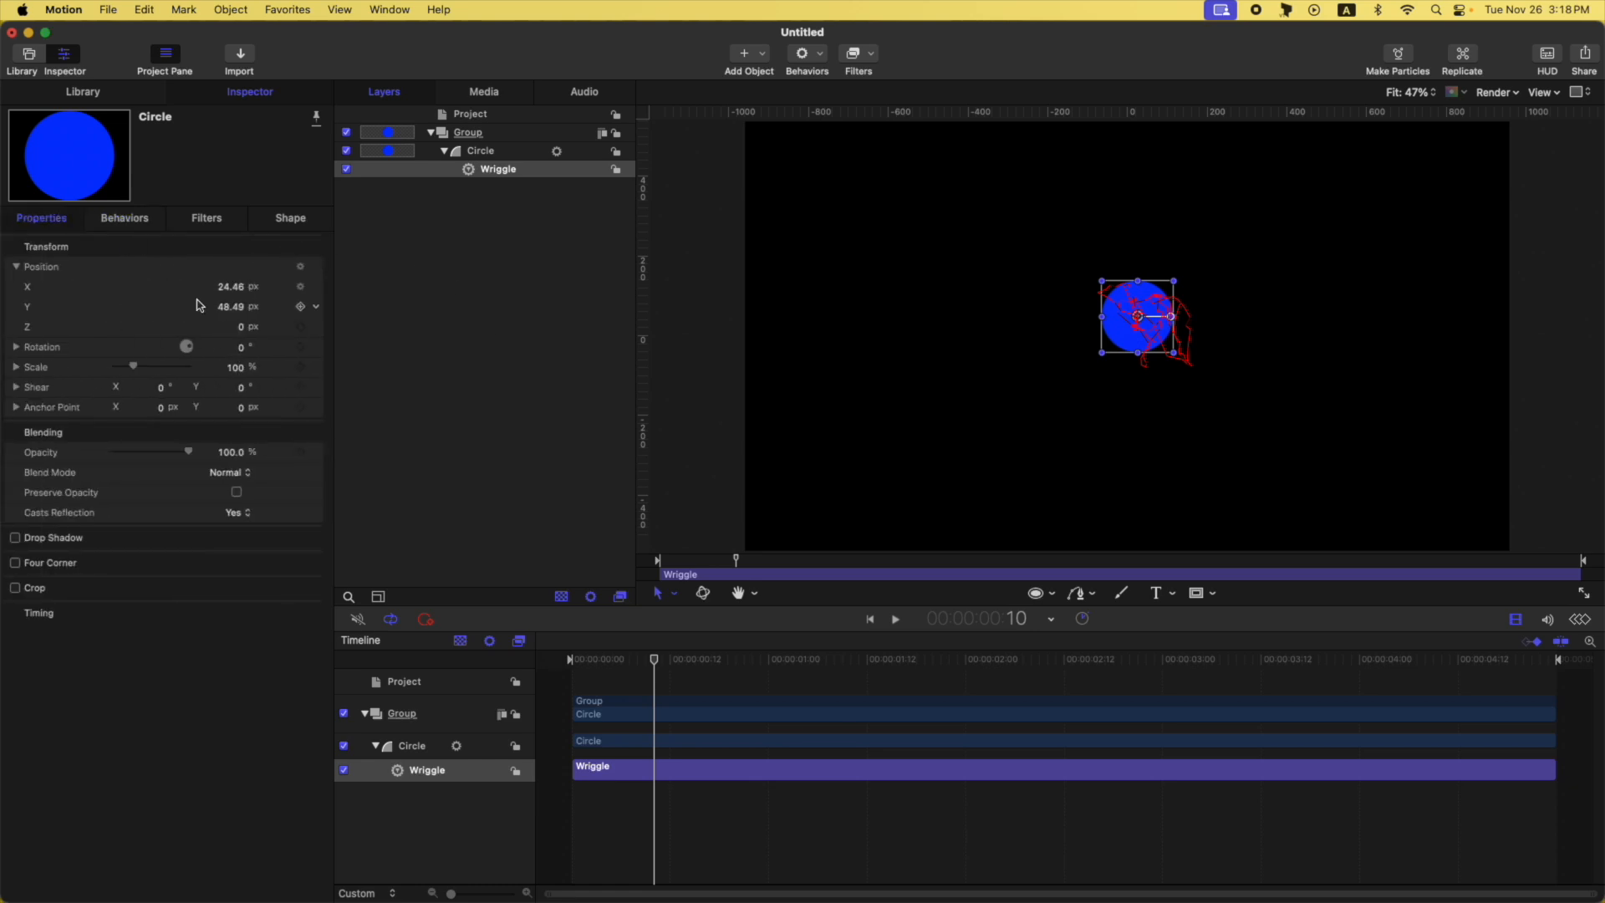
click(125, 219)
Move the playhead to frame 6, and show the Keyframe Editor in place of the Timeline
drag(706, 663, 620, 660)
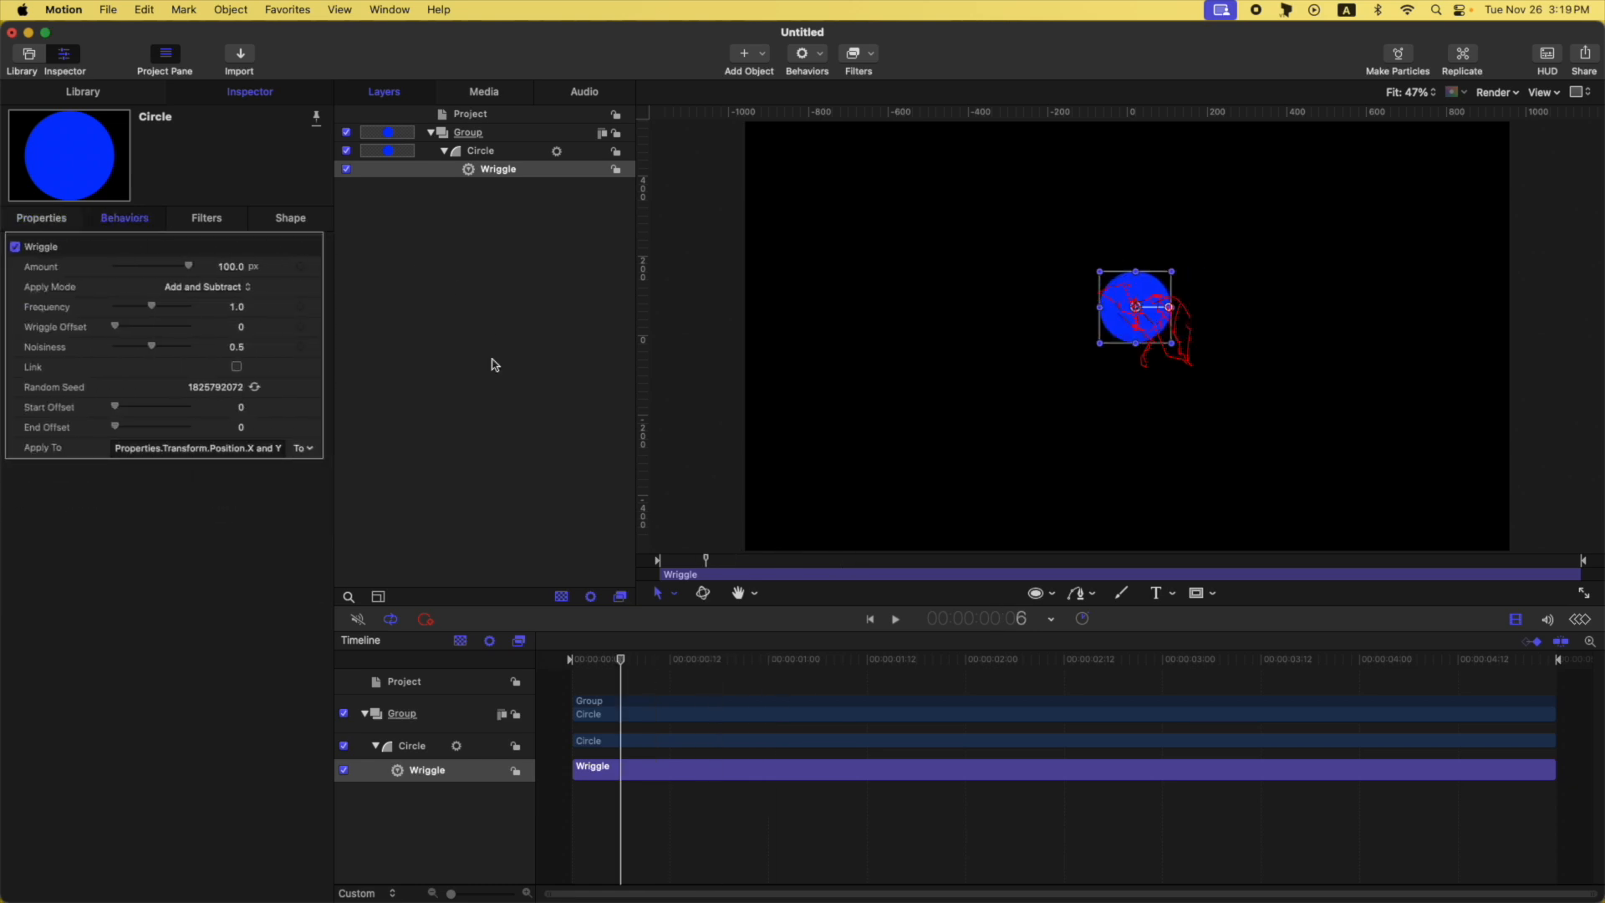
click(1581, 621)
click(1515, 620)
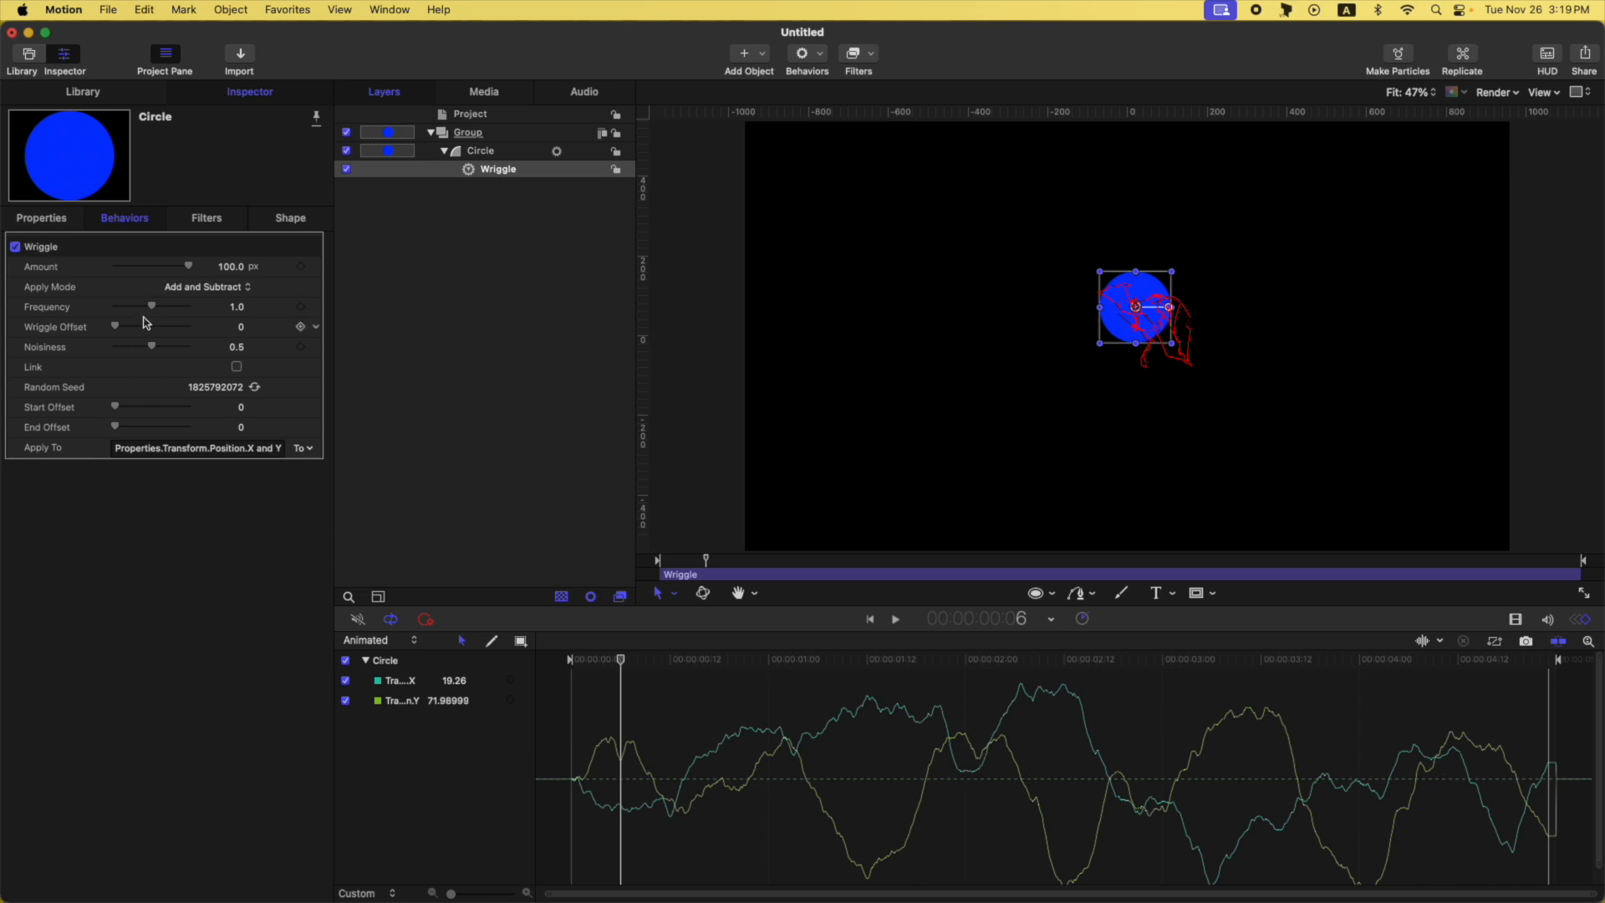
Lower the Wriggle's Frequency to 0.14, scrub through the motion, and return the playhead to the start
drag(152, 306, 119, 309)
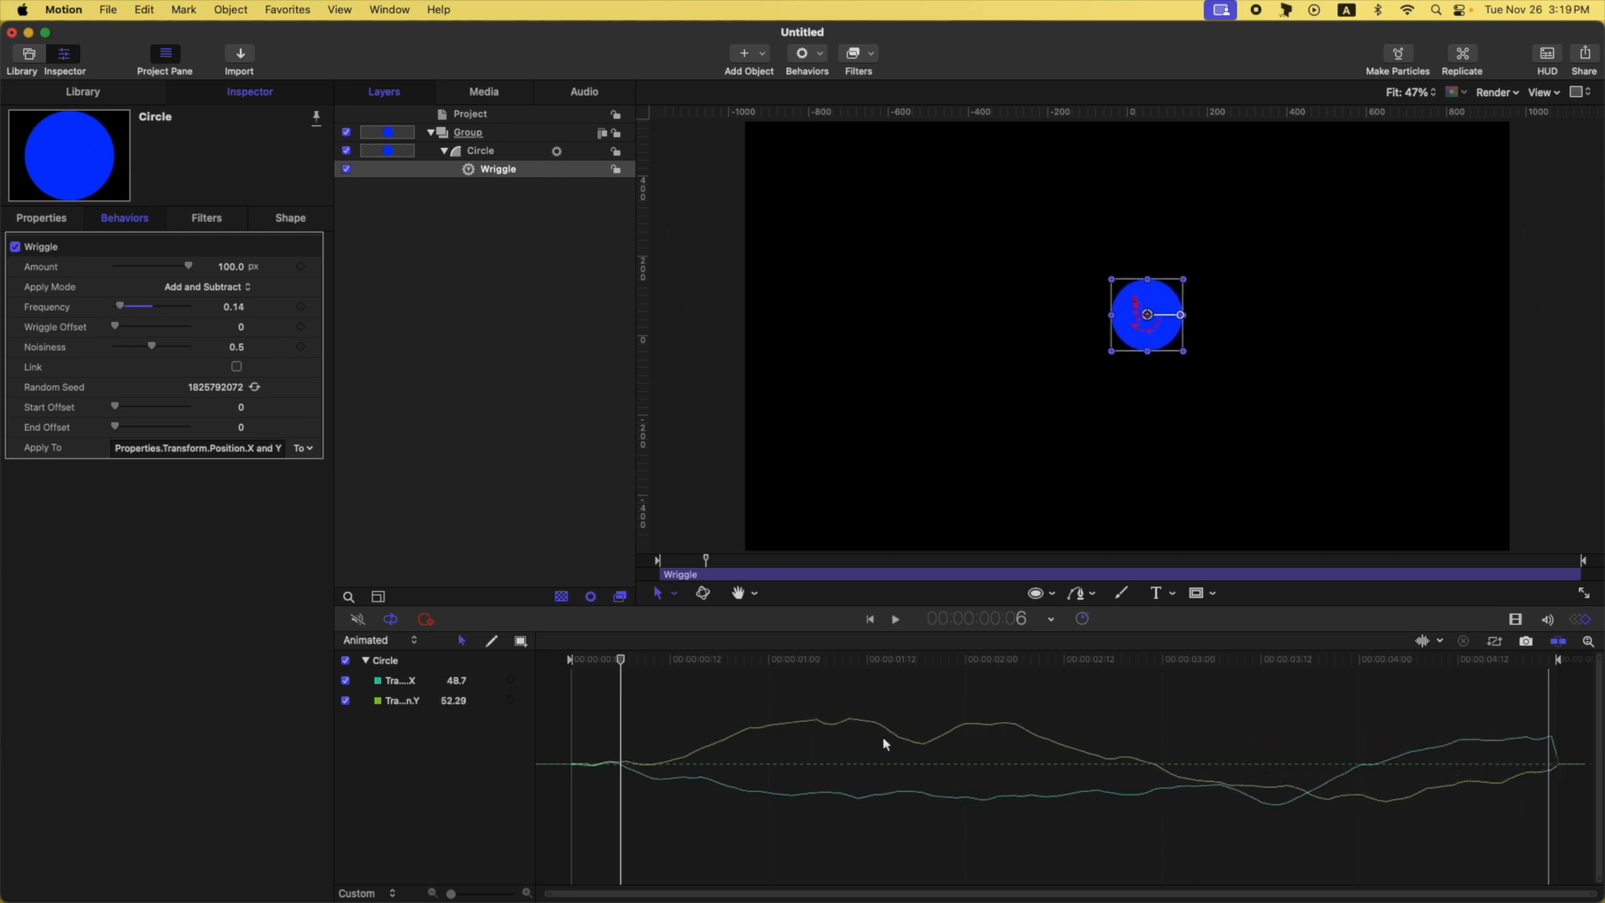
drag(621, 660, 1239, 681)
key(Home)
Try the Wriggle's Frequency at 2.0, preview the circle's motion, and reset the parameter to its default
drag(119, 309, 189, 310)
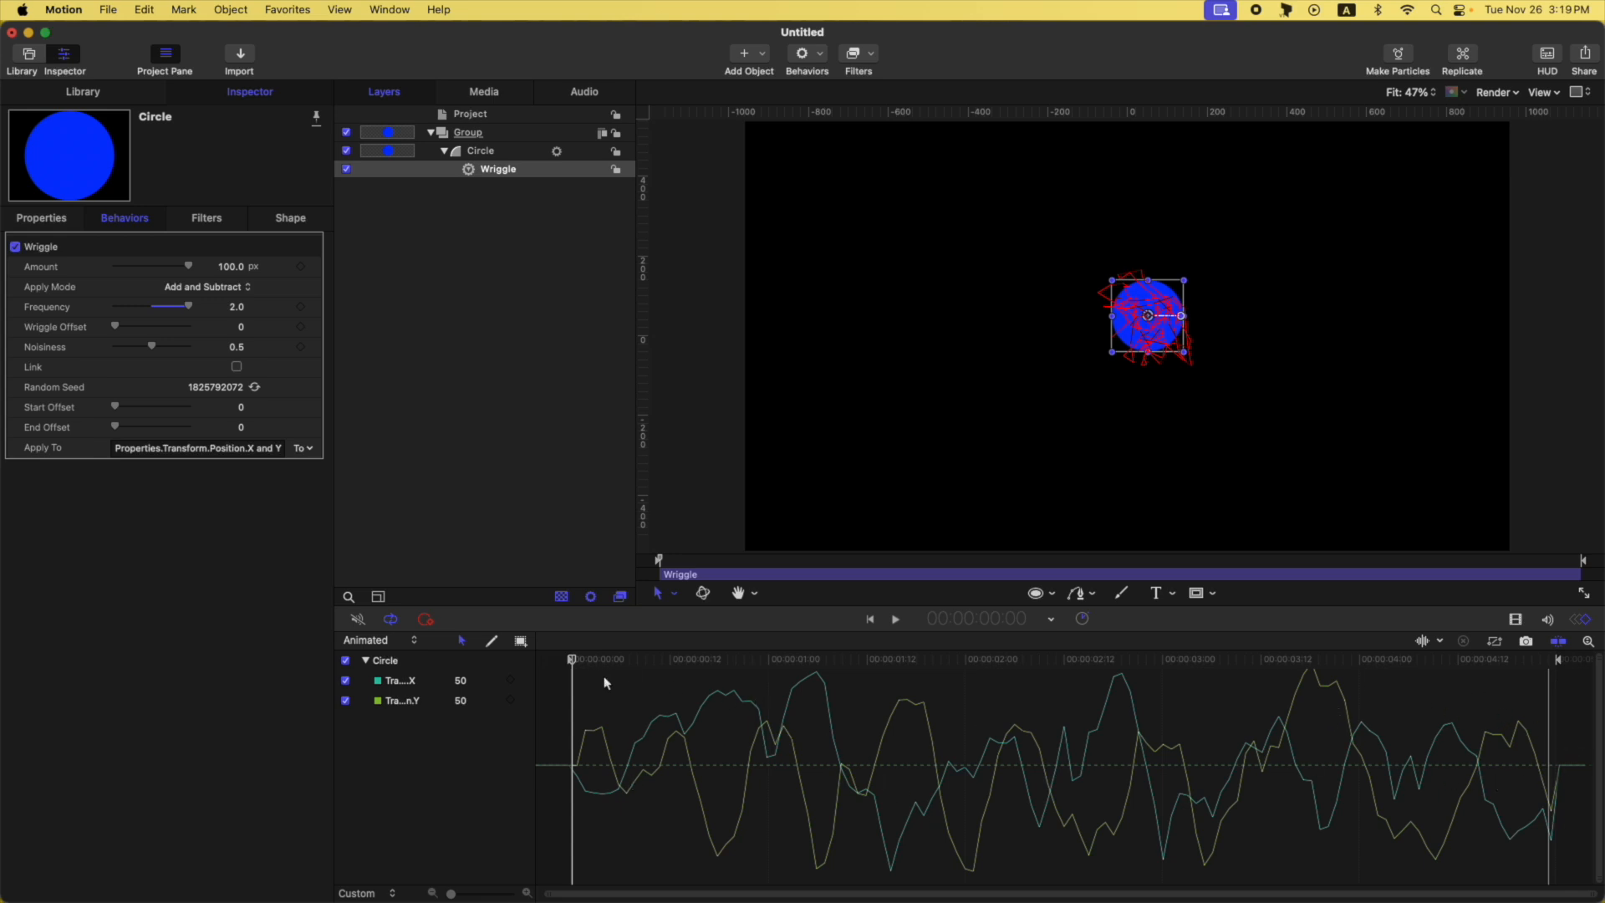
drag(588, 661, 1154, 661)
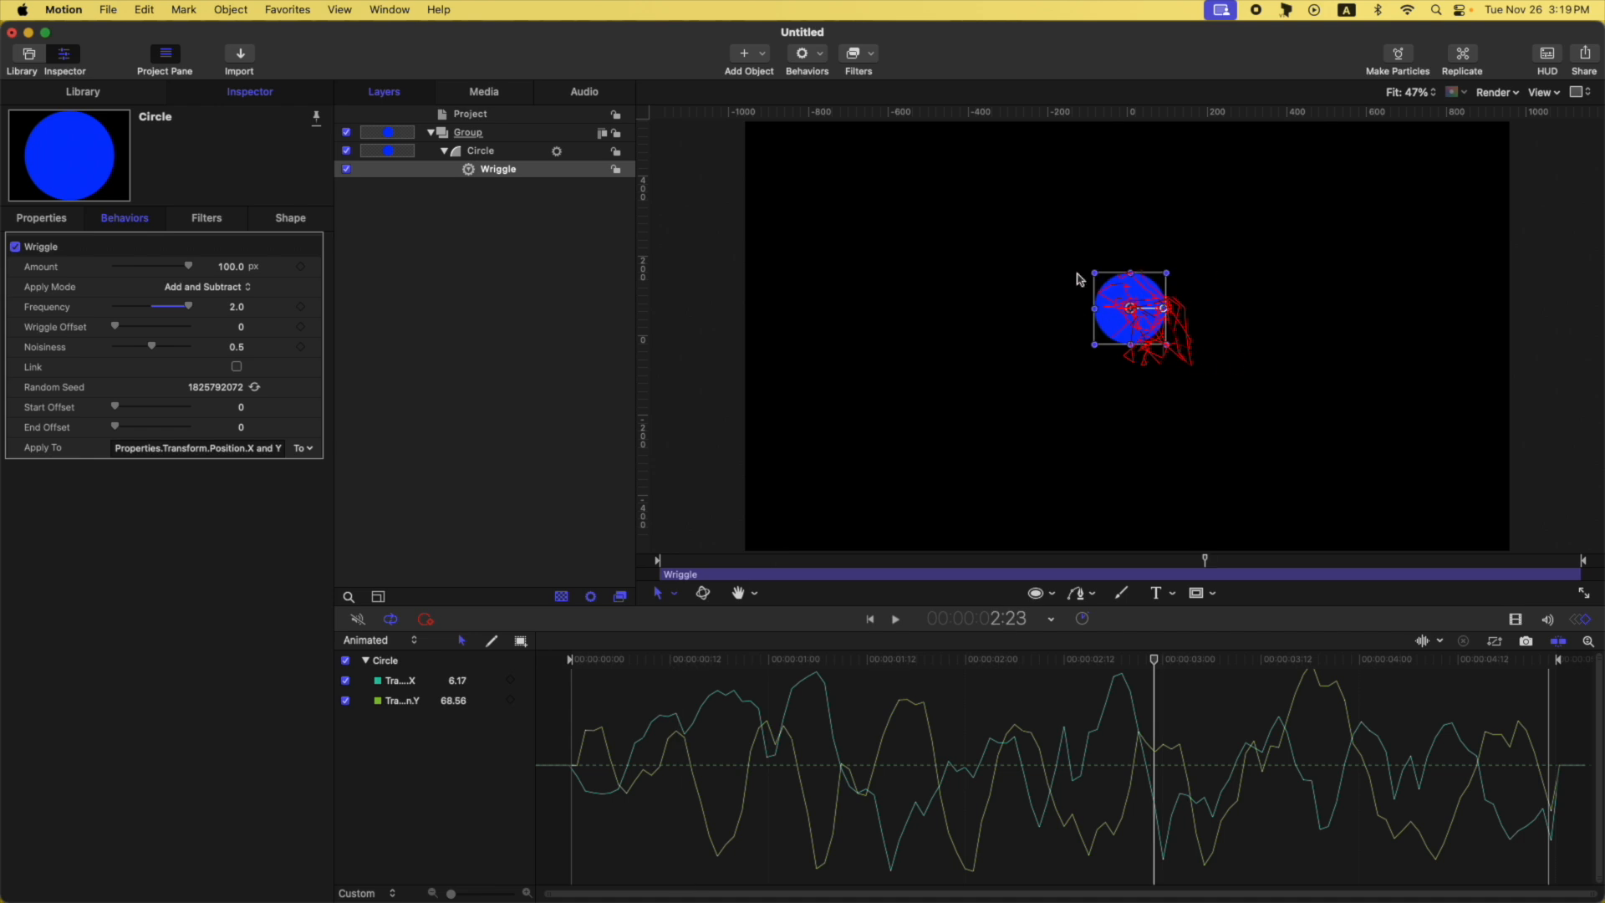
key(space)
right_click(317, 307)
click(349, 316)
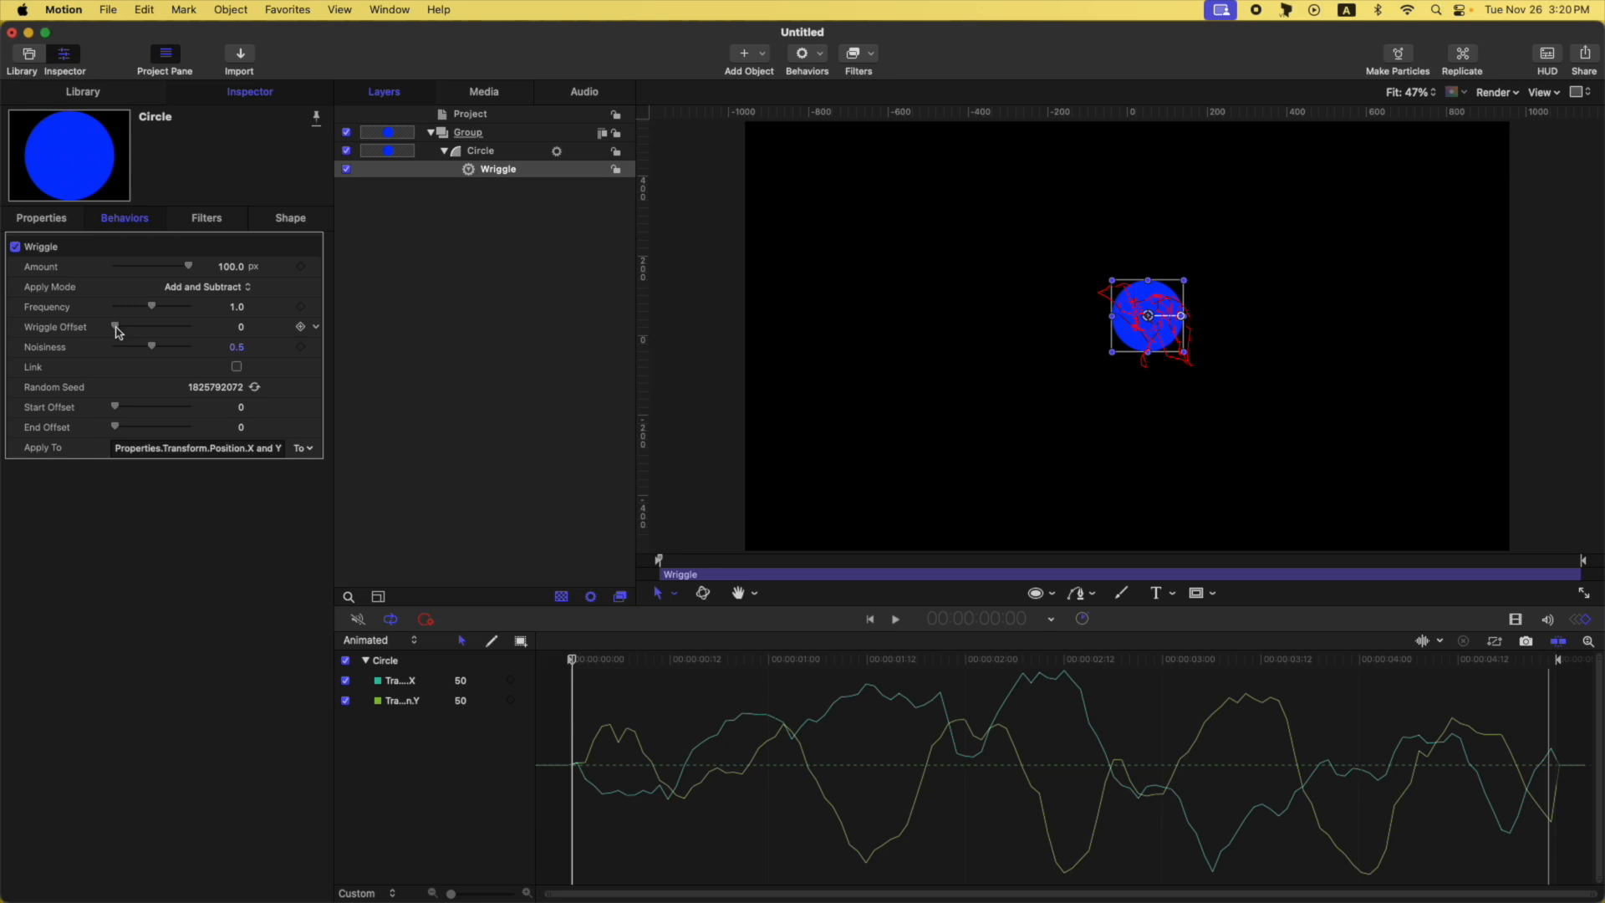
Try Wriggle Offset values of 14 and 18, and reset the parameter to its default
drag(118, 332, 126, 331)
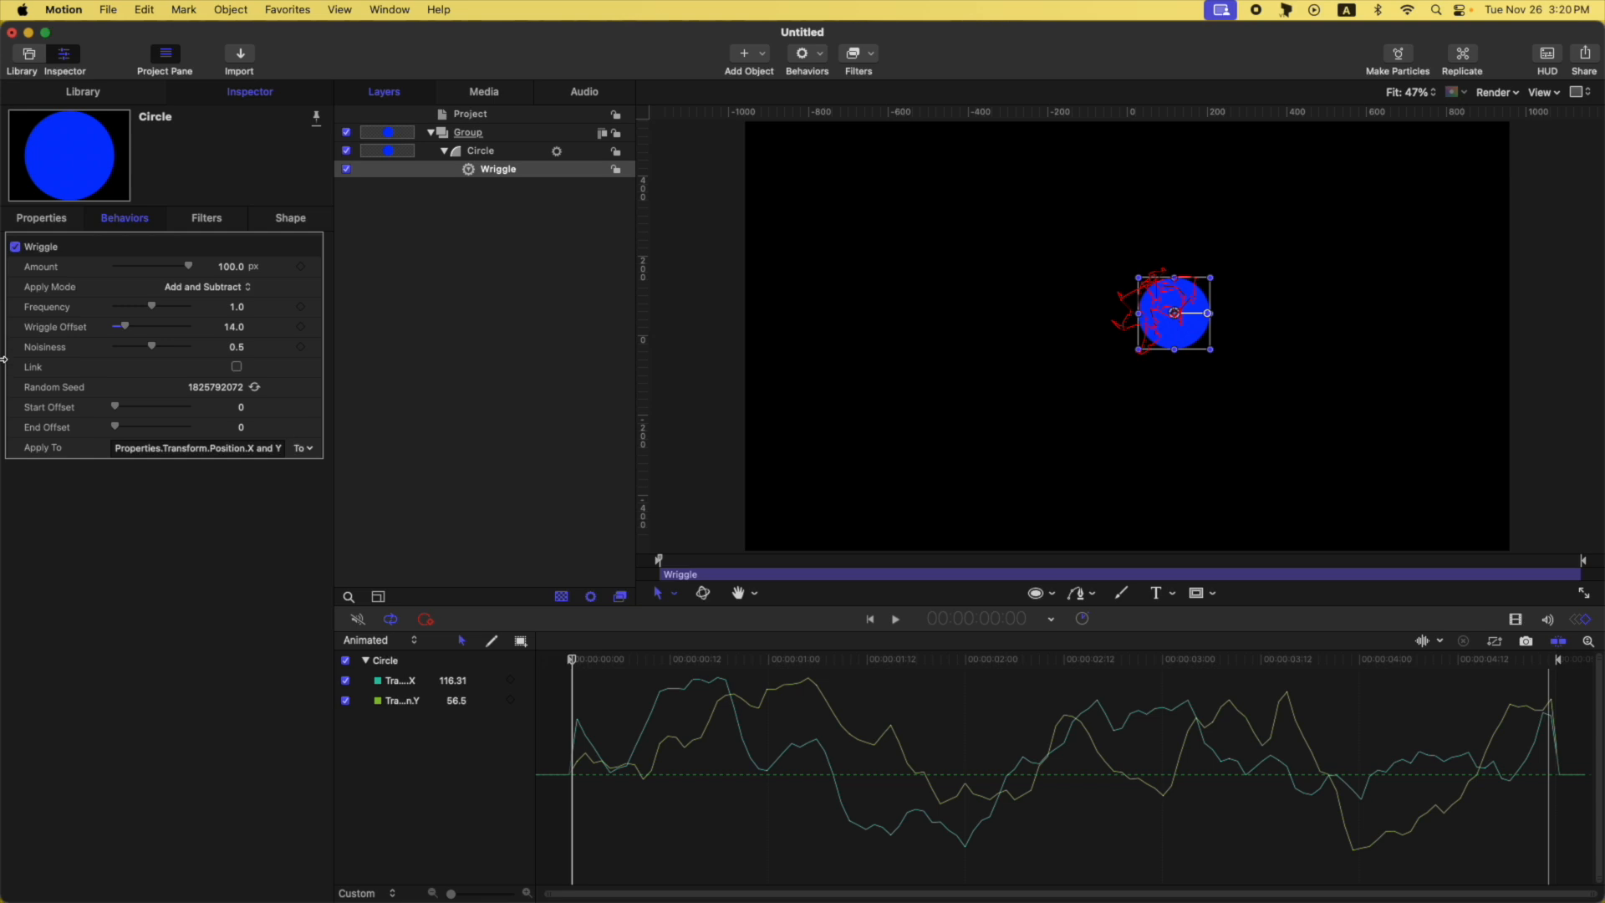
drag(125, 333, 124, 333)
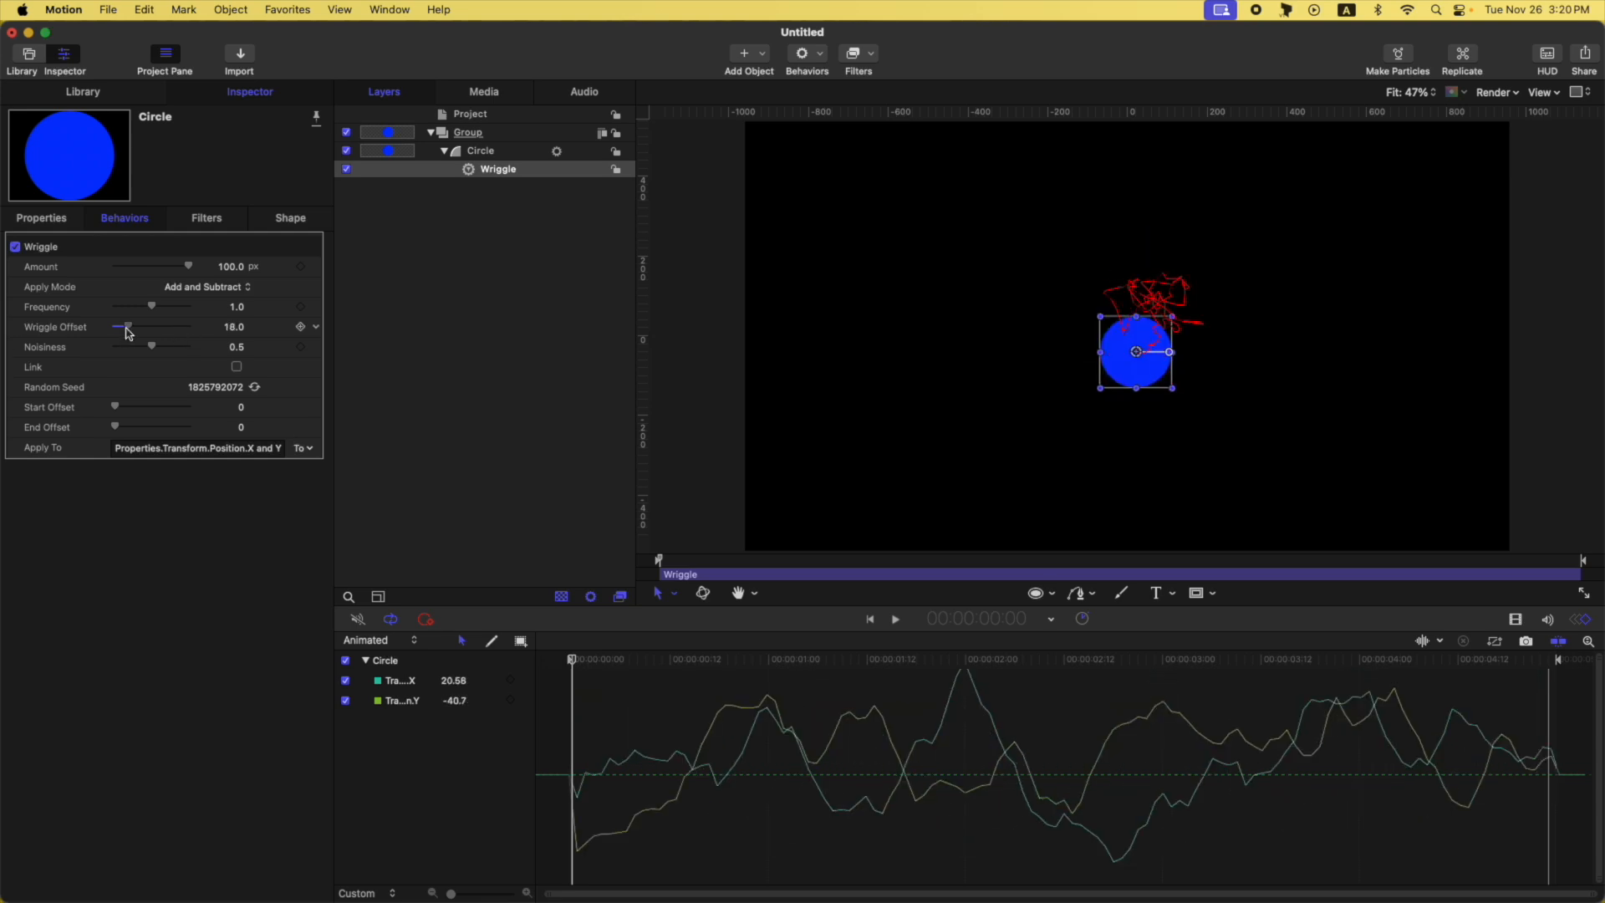
click(316, 327)
click(336, 336)
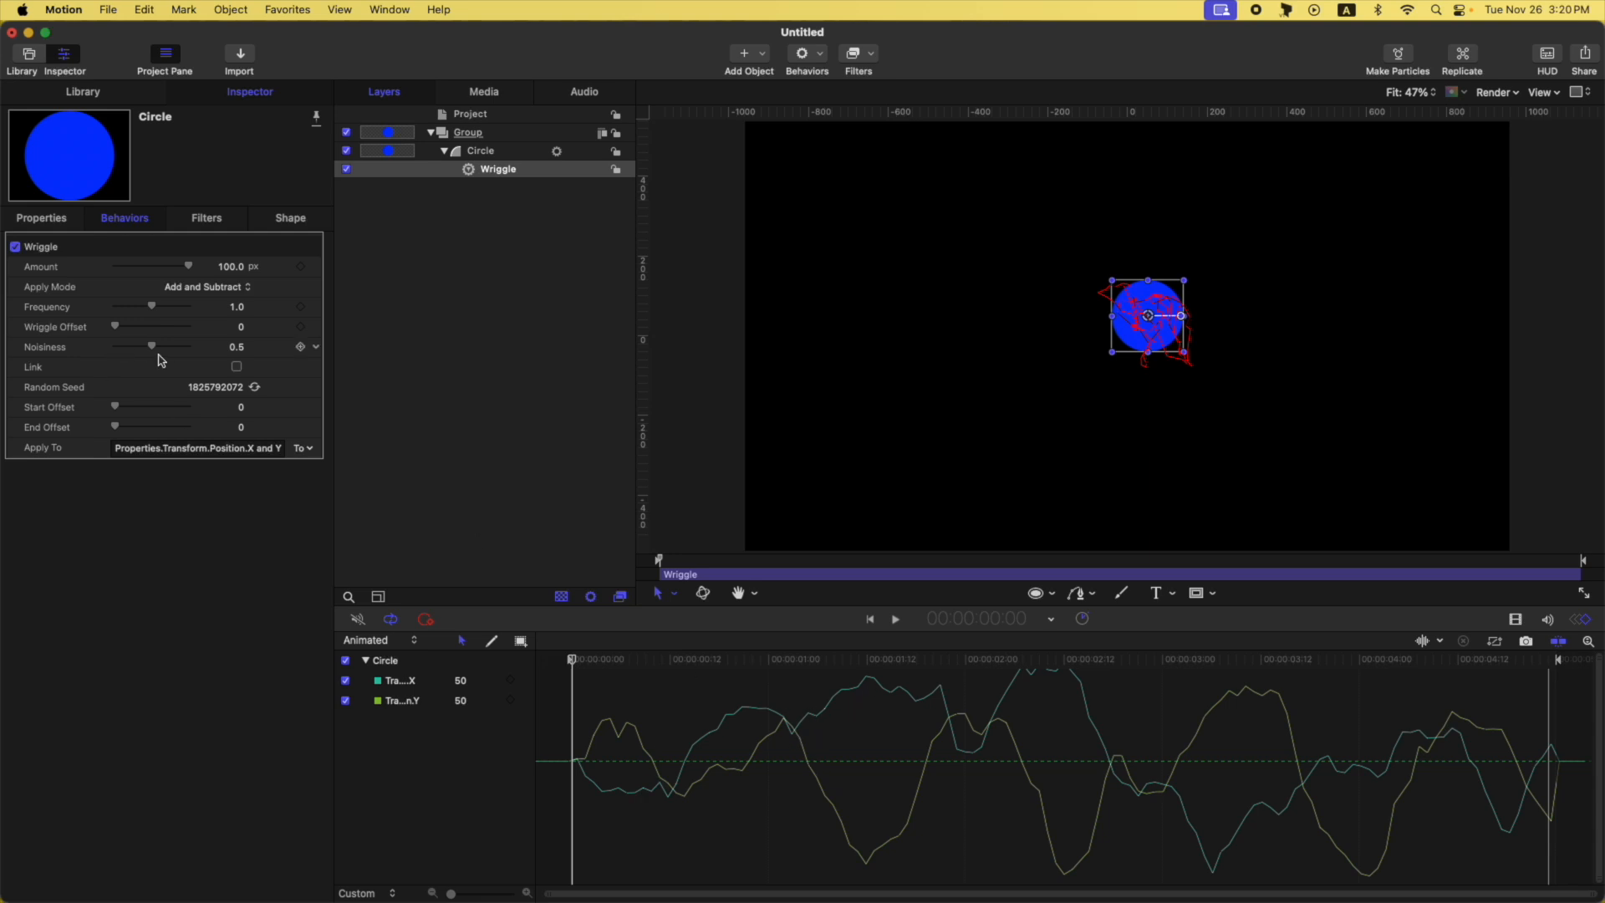
Try the Wriggle's Noisiness at 0 and 1.0, preview the motion each time, and reset the parameter
drag(151, 351, 110, 350)
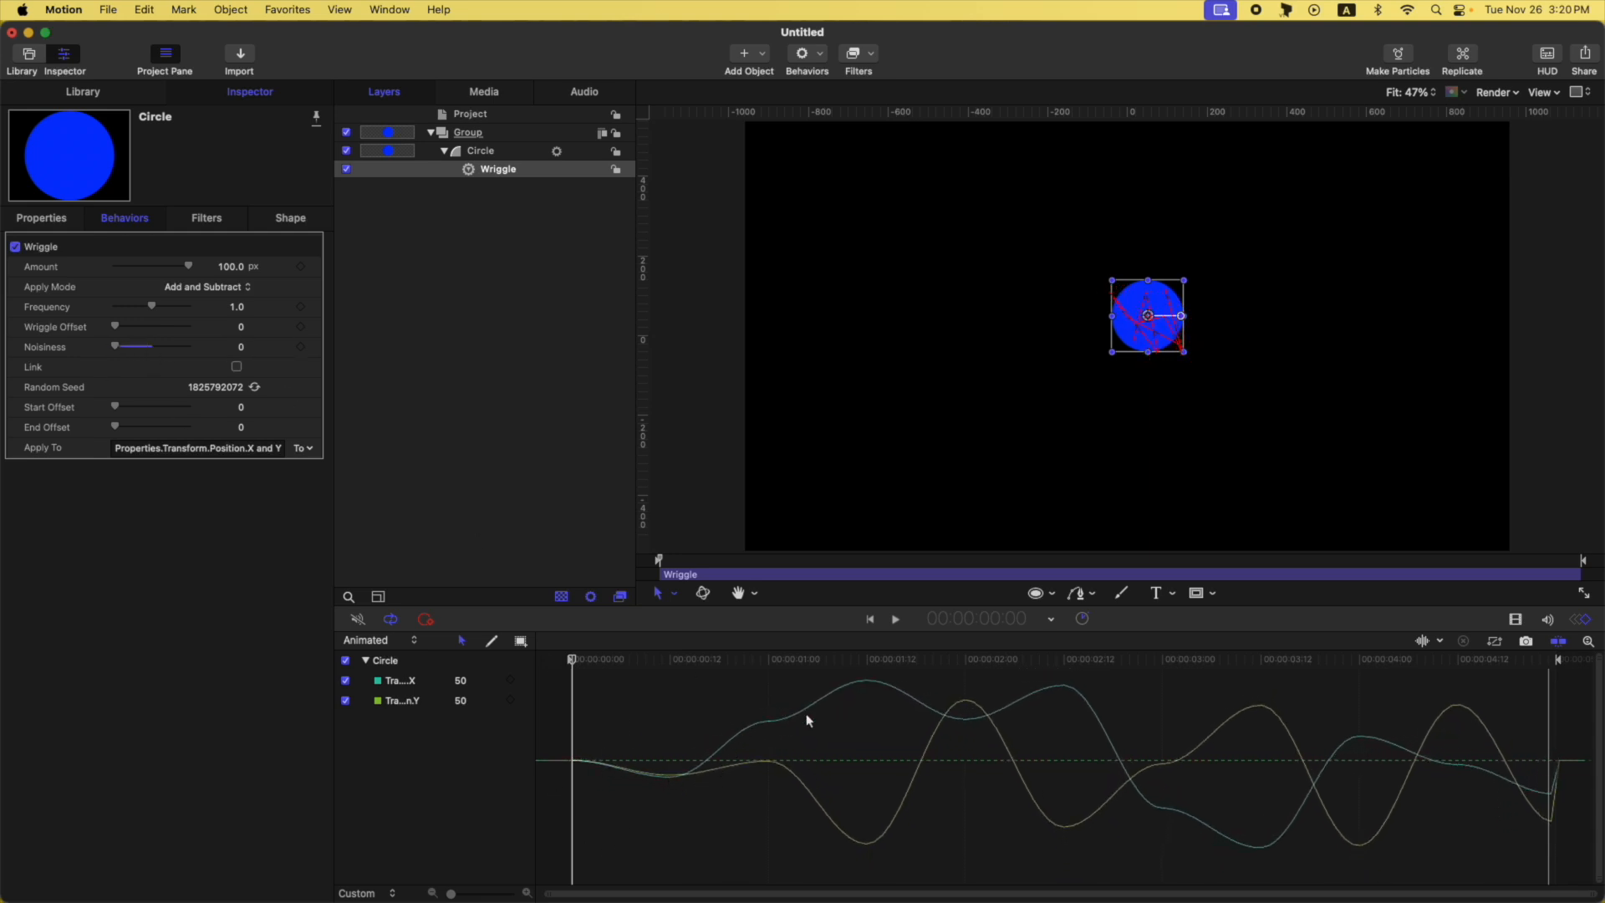
drag(574, 661, 1112, 660)
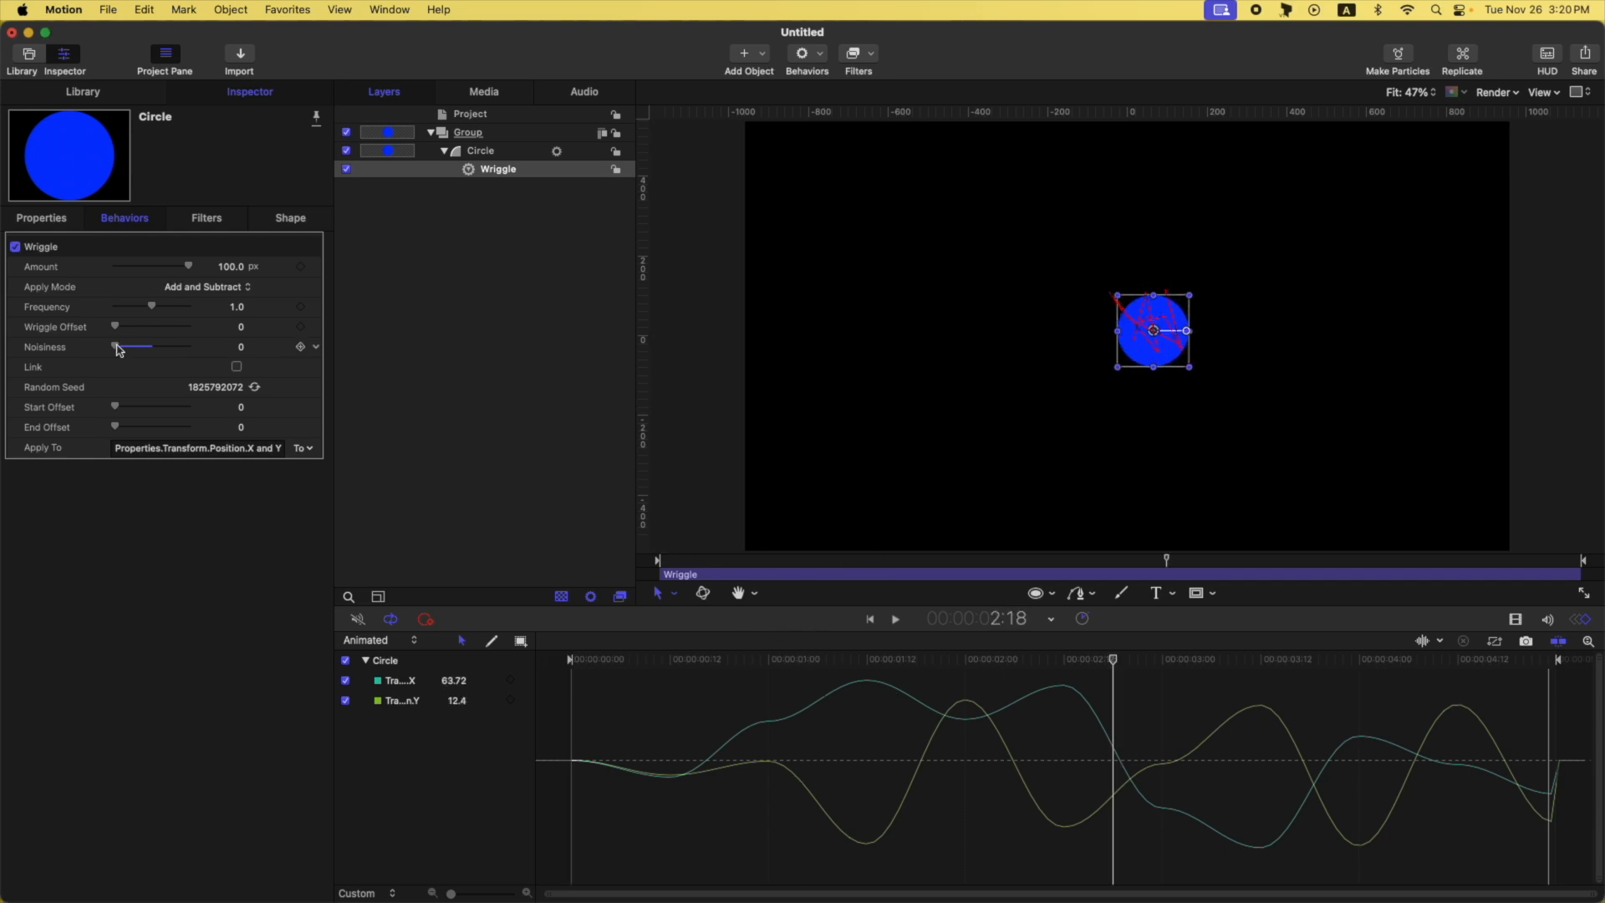
drag(117, 349, 878, 362)
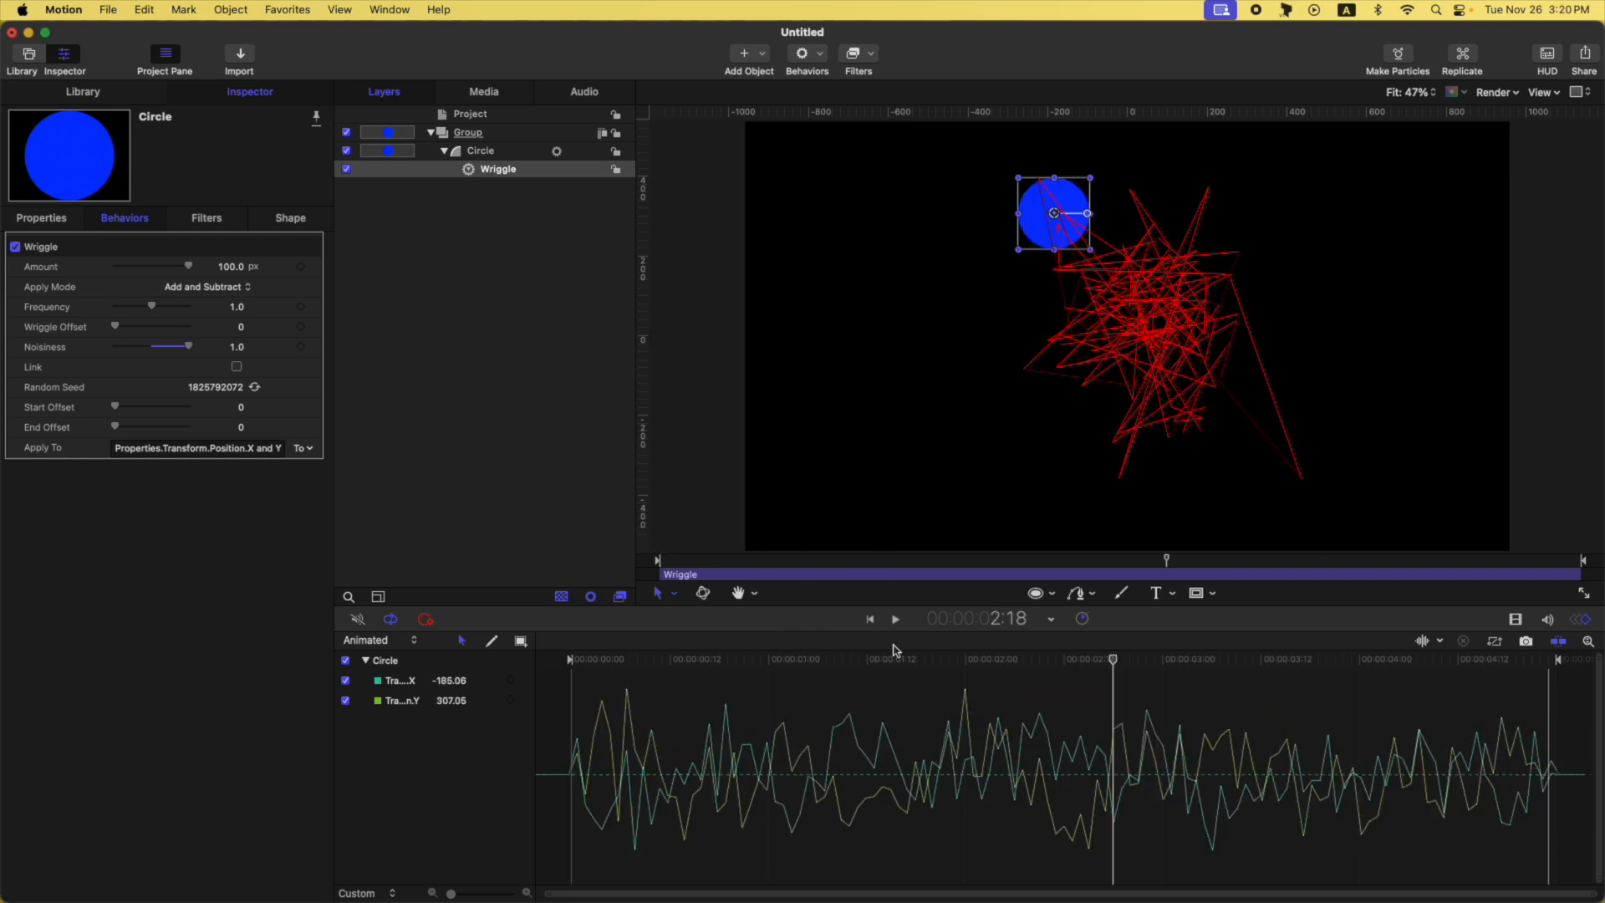
drag(657, 661, 506, 660)
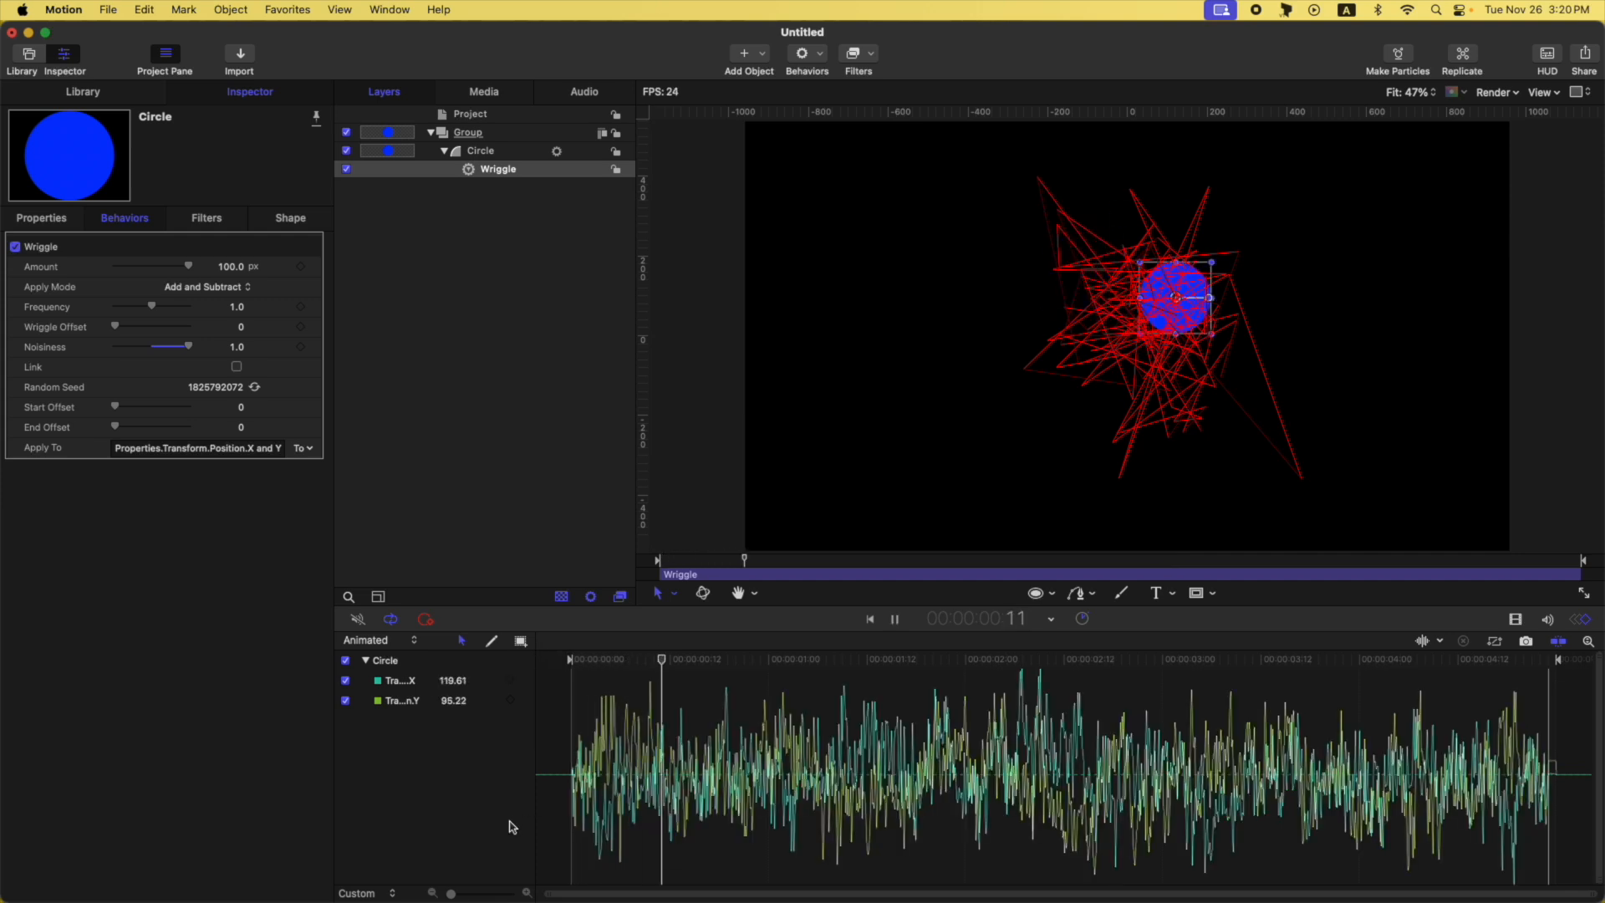
click(316, 347)
click(360, 355)
Set the Wriggle's Frequency to 0.16 and Noisiness to 0.05, and play the animation from the start
drag(151, 346, 120, 315)
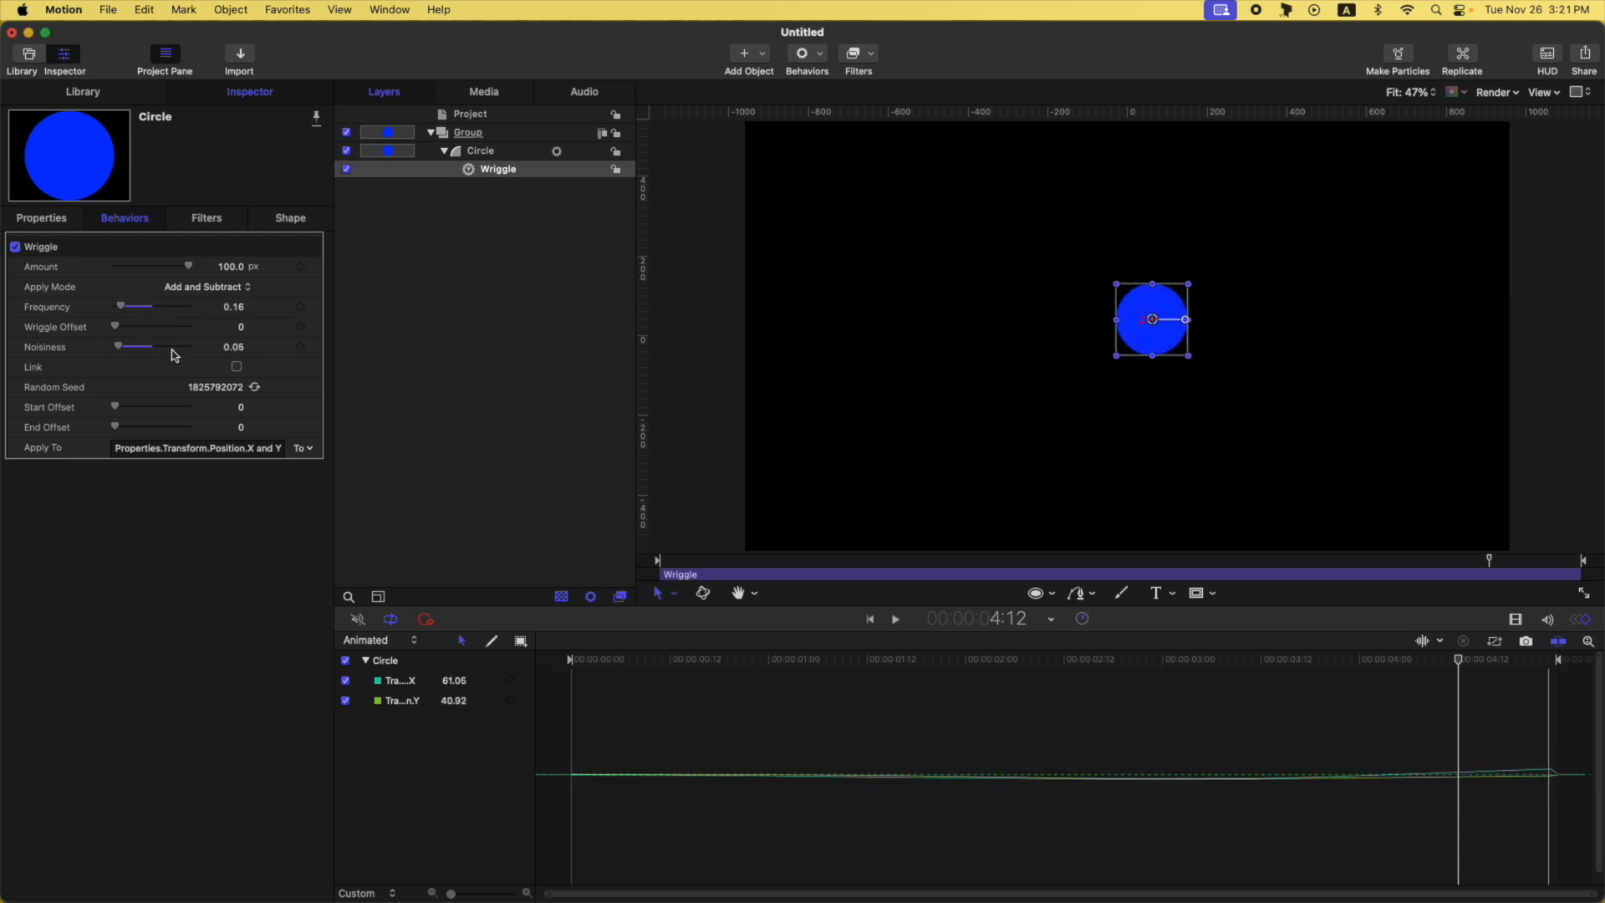
drag(604, 660, 570, 661)
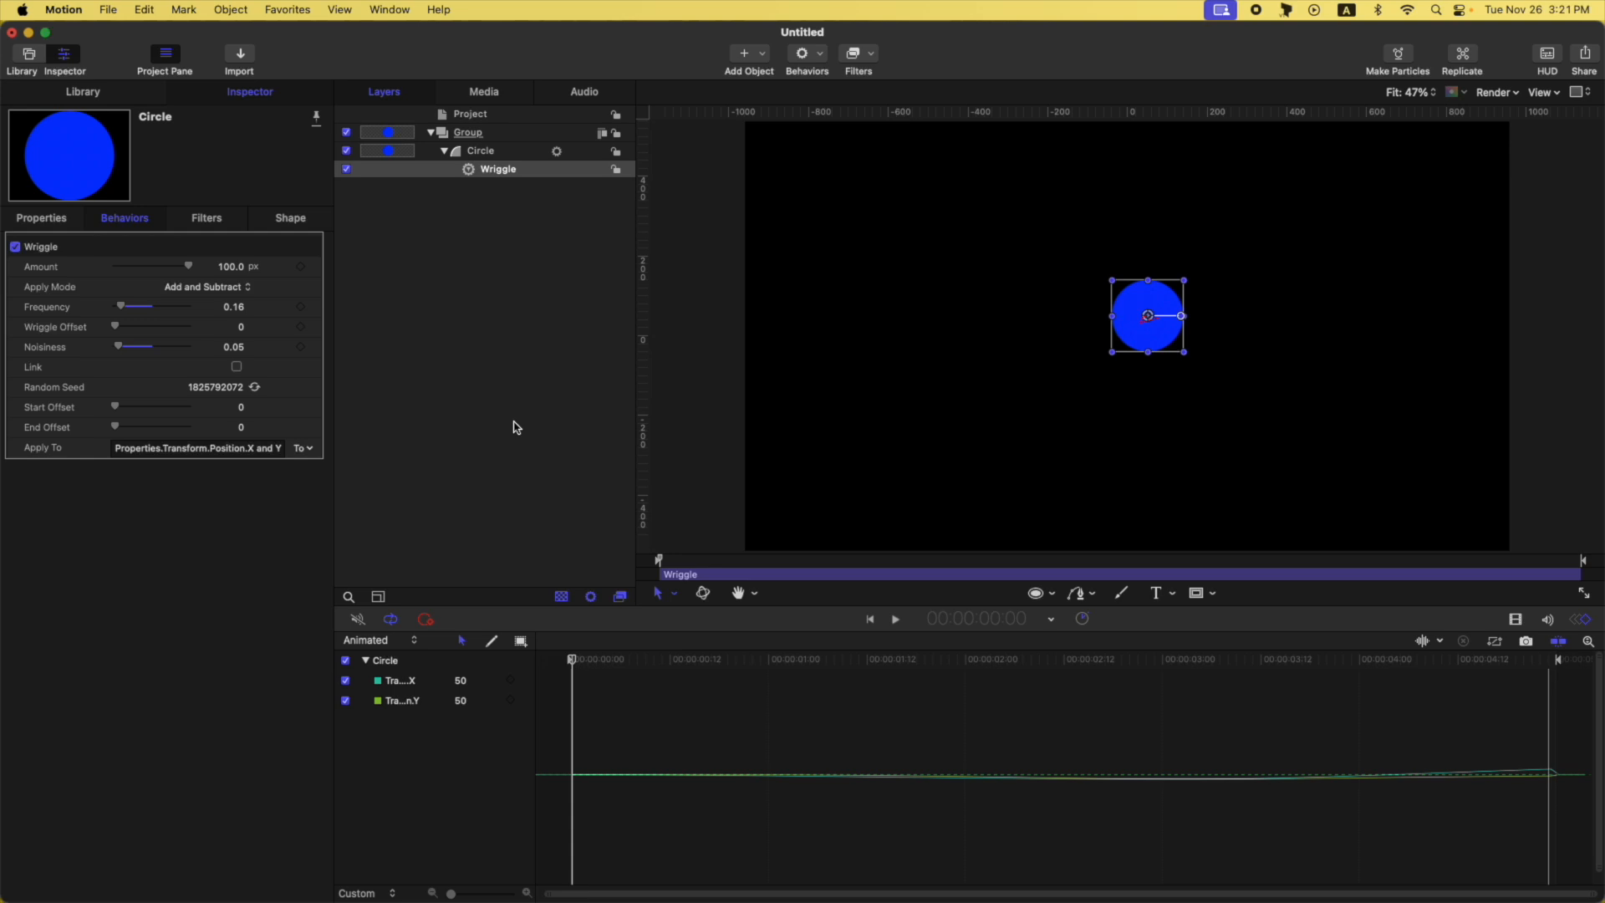
key(space)
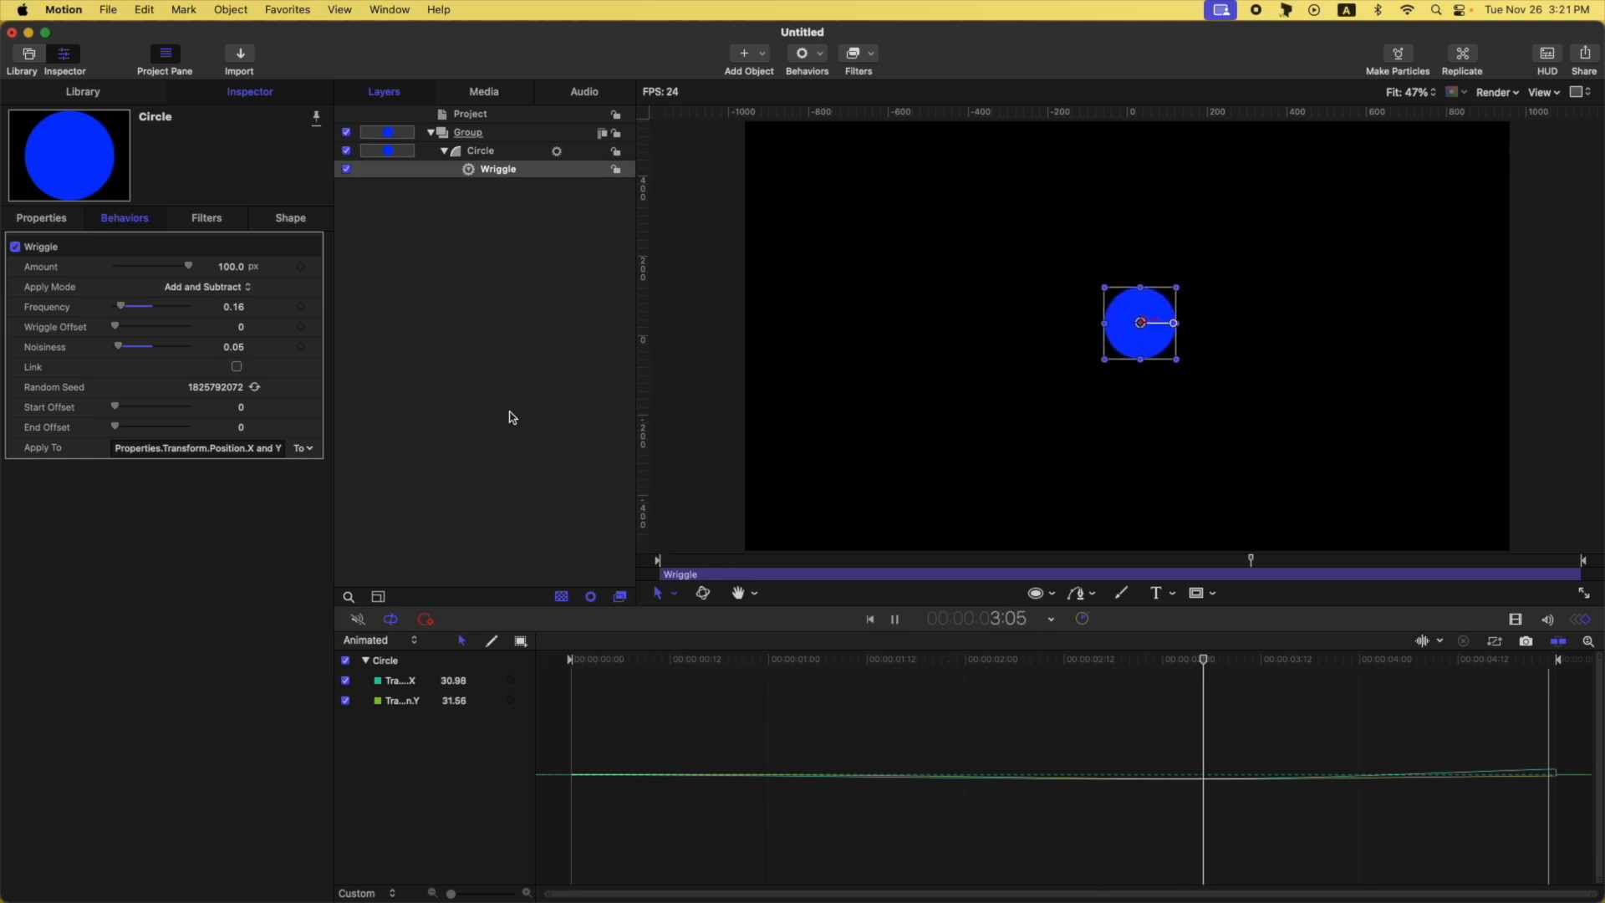
key(space)
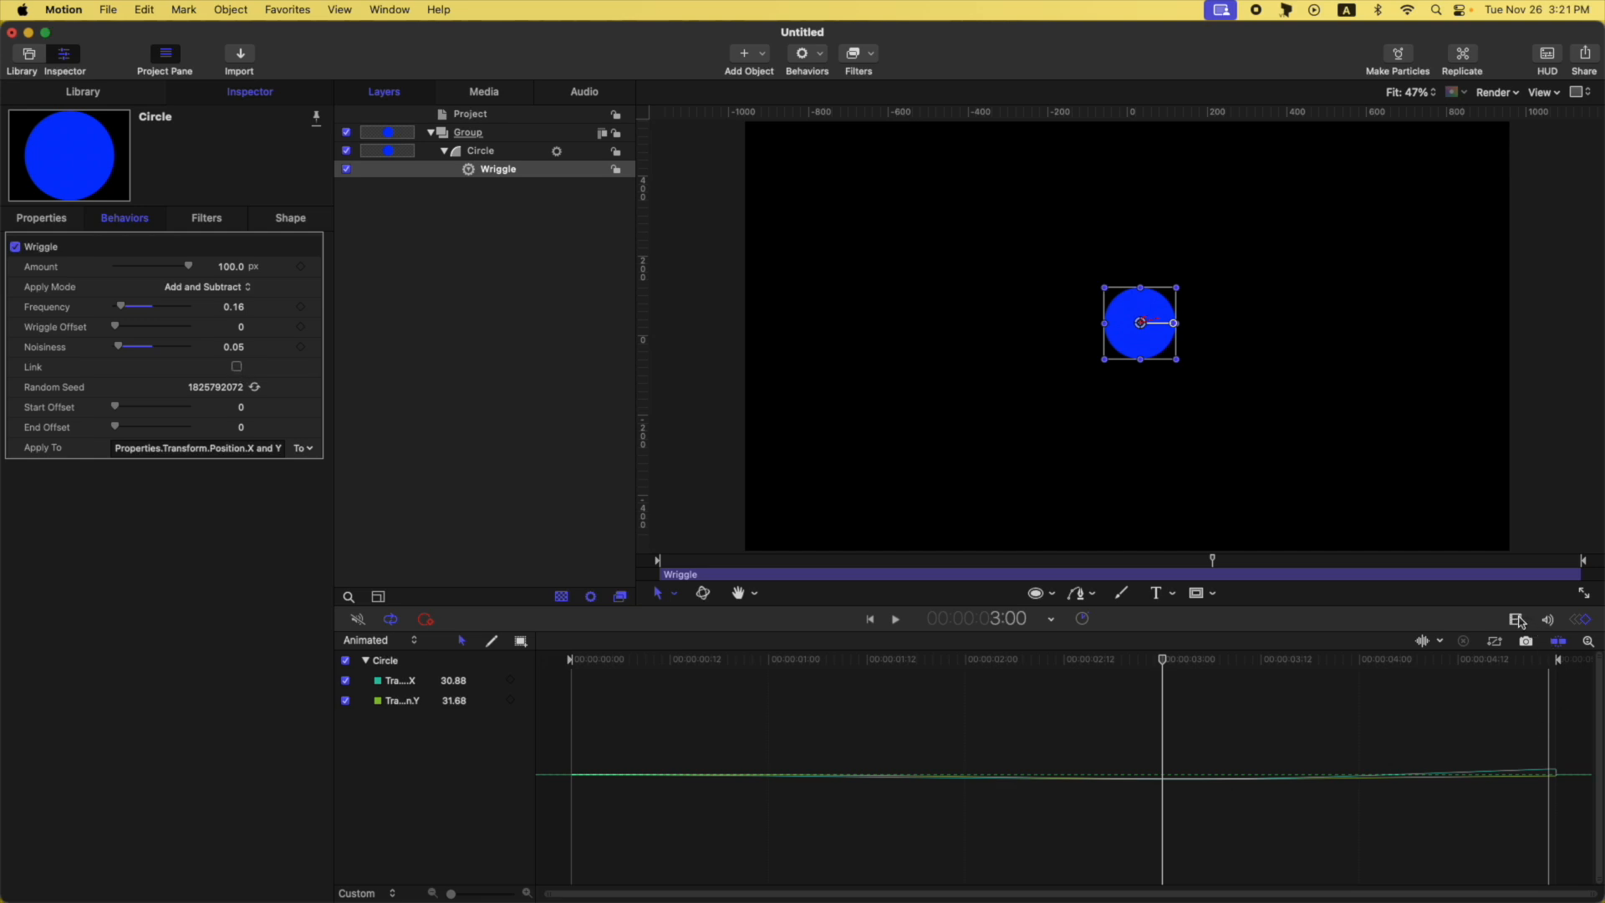
Set the Wriggle's Noisiness to 0.36 and Frequency to 0.69, and check the circle's Position values
drag(118, 347, 141, 347)
drag(121, 307, 141, 306)
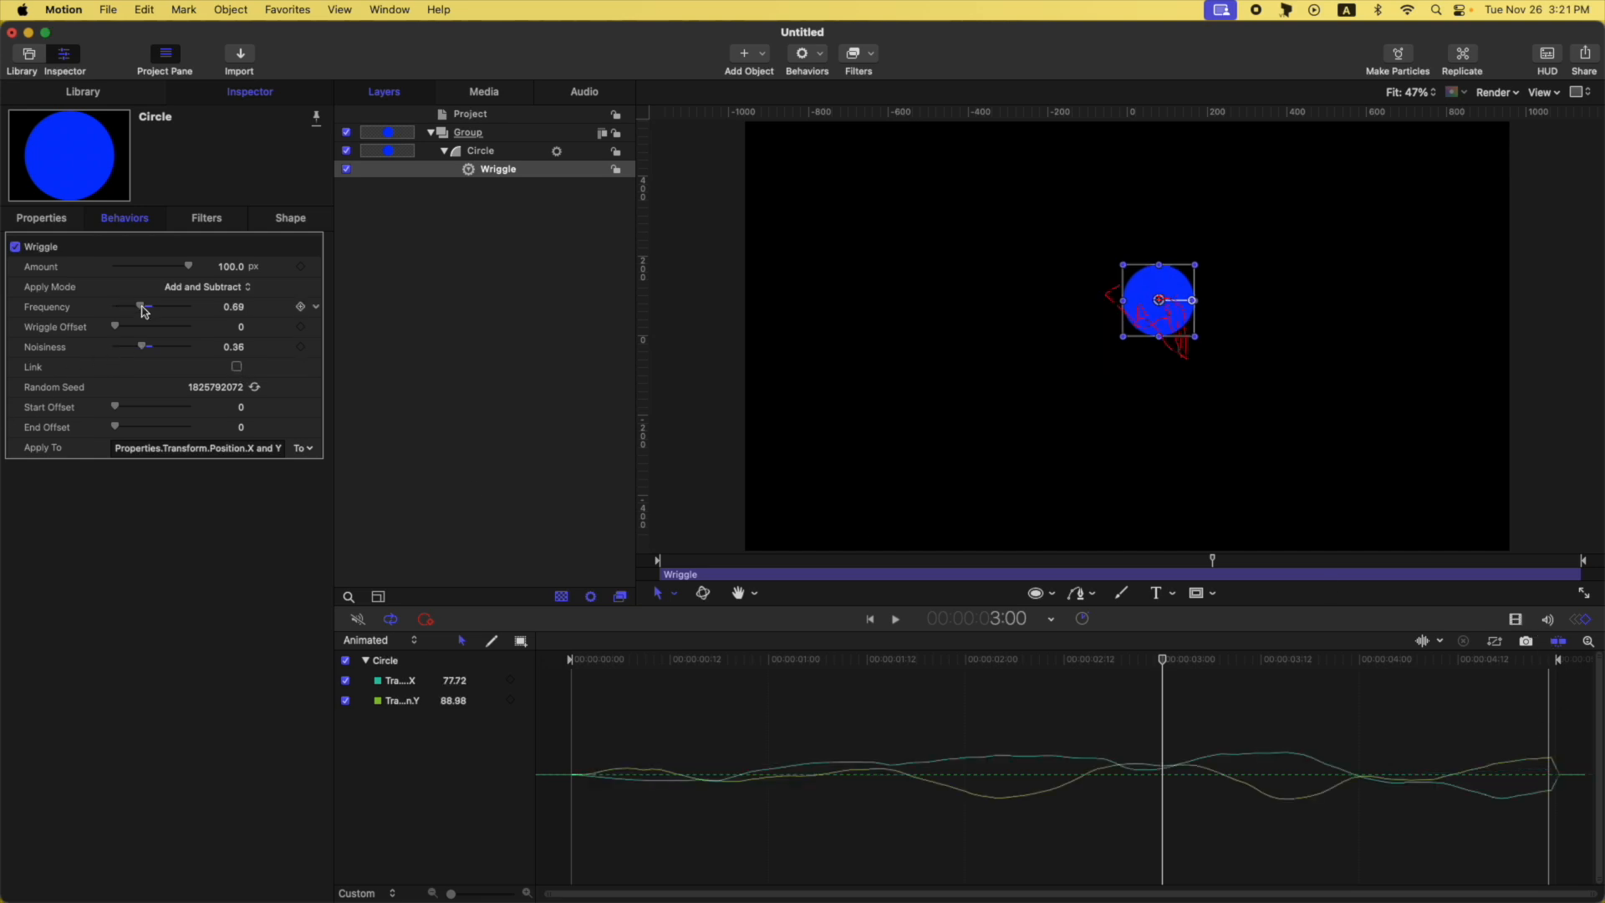
click(56, 224)
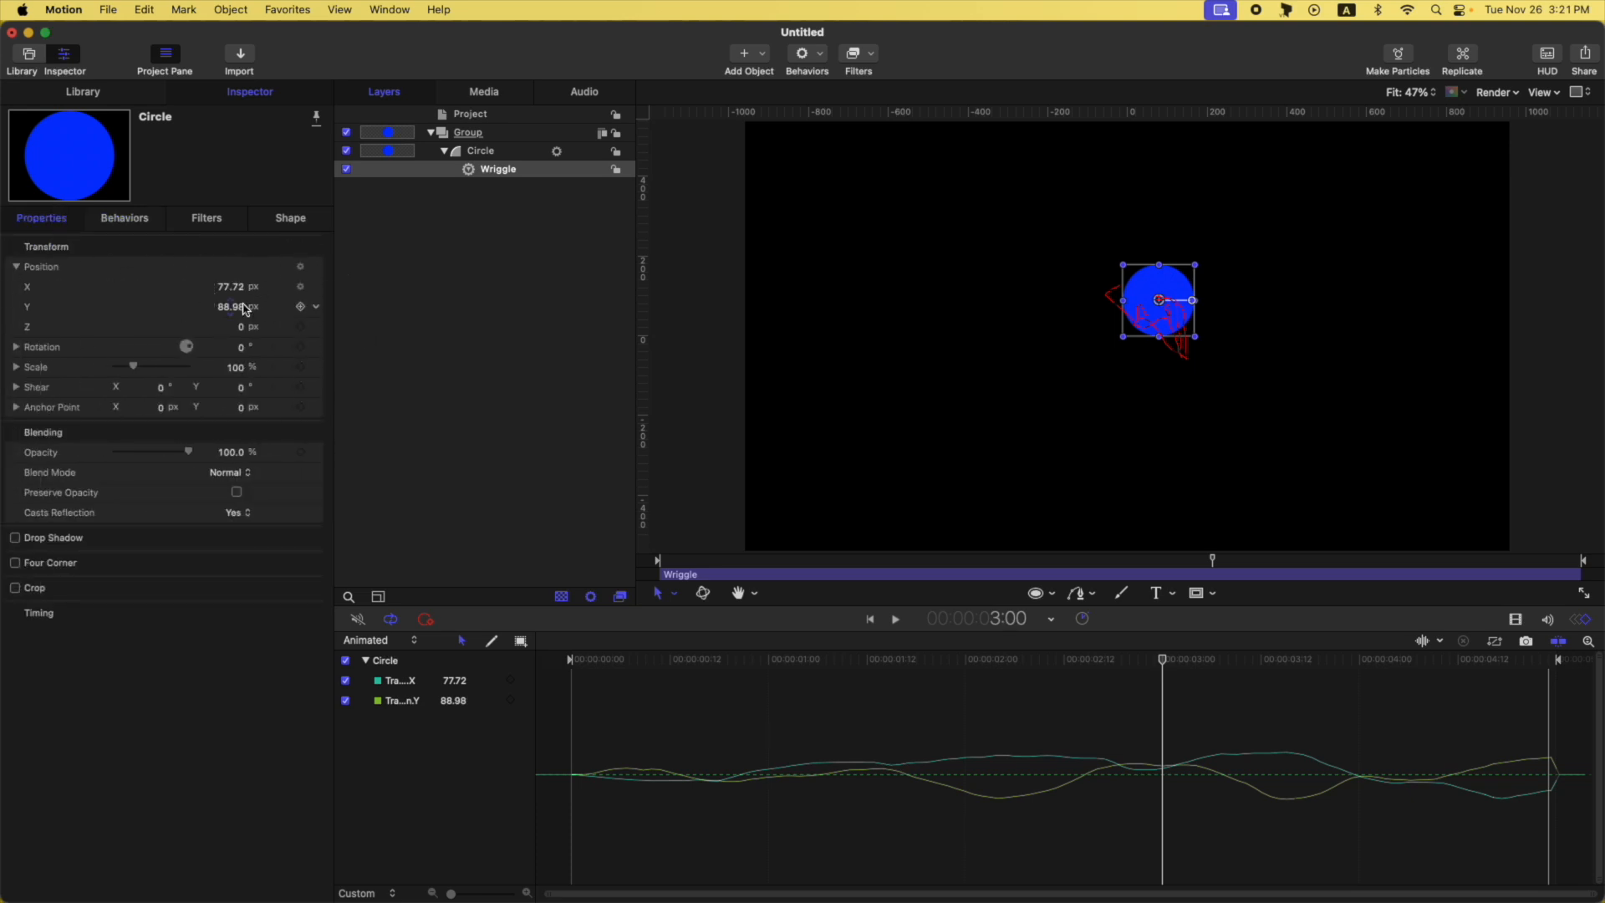
click(146, 224)
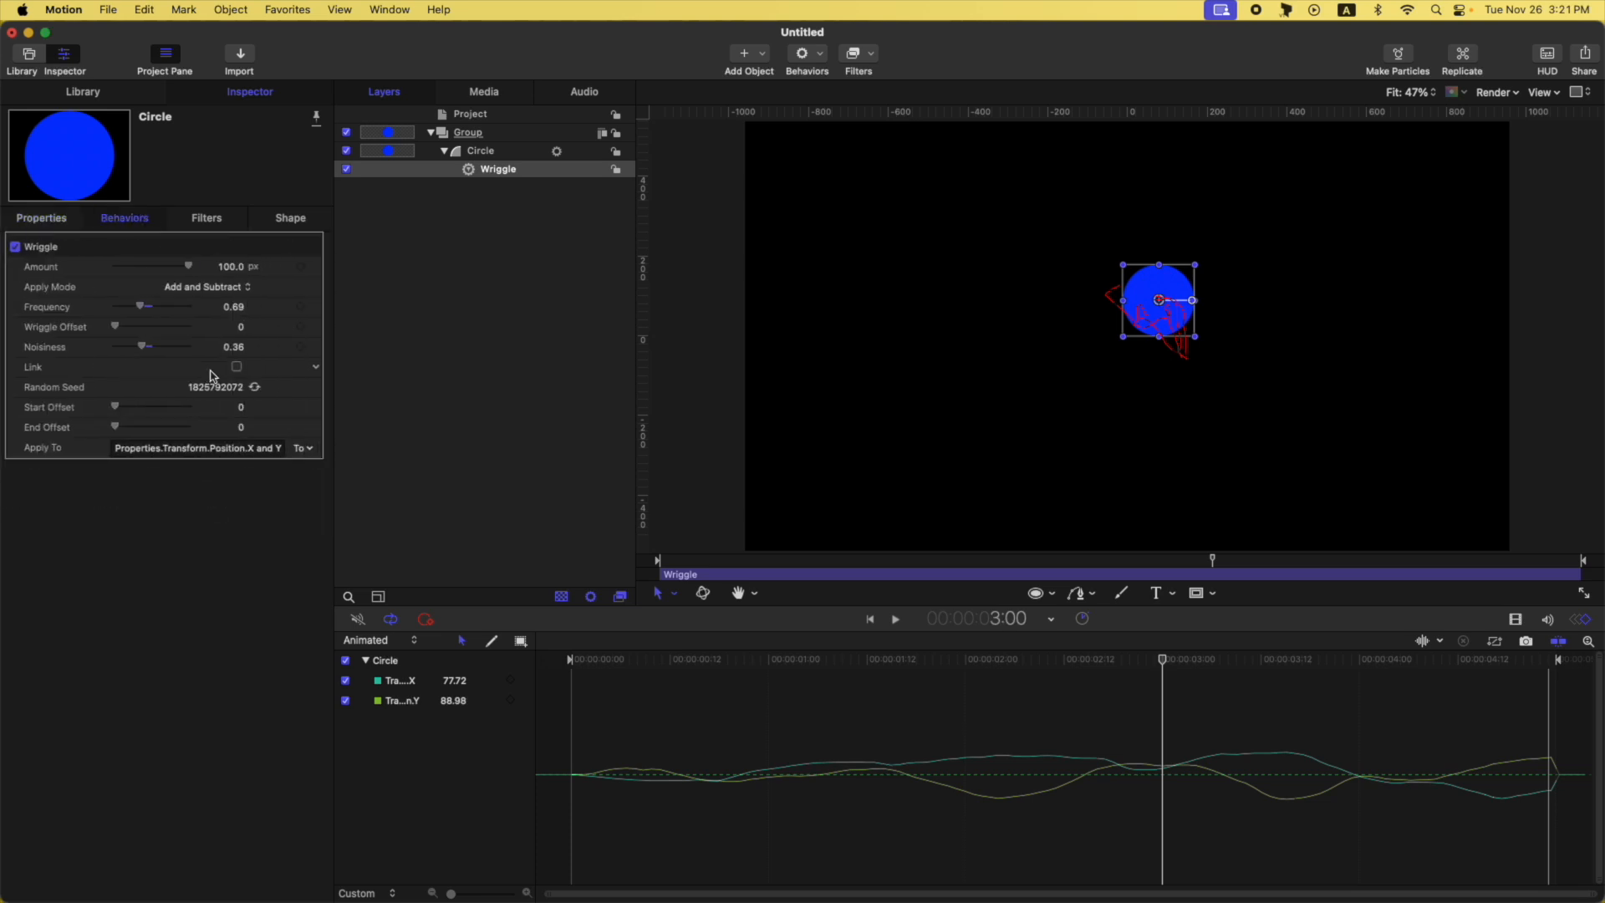
Enable Link on the Wriggle behavior and compare the circle's Position X and Y values
click(238, 368)
click(38, 224)
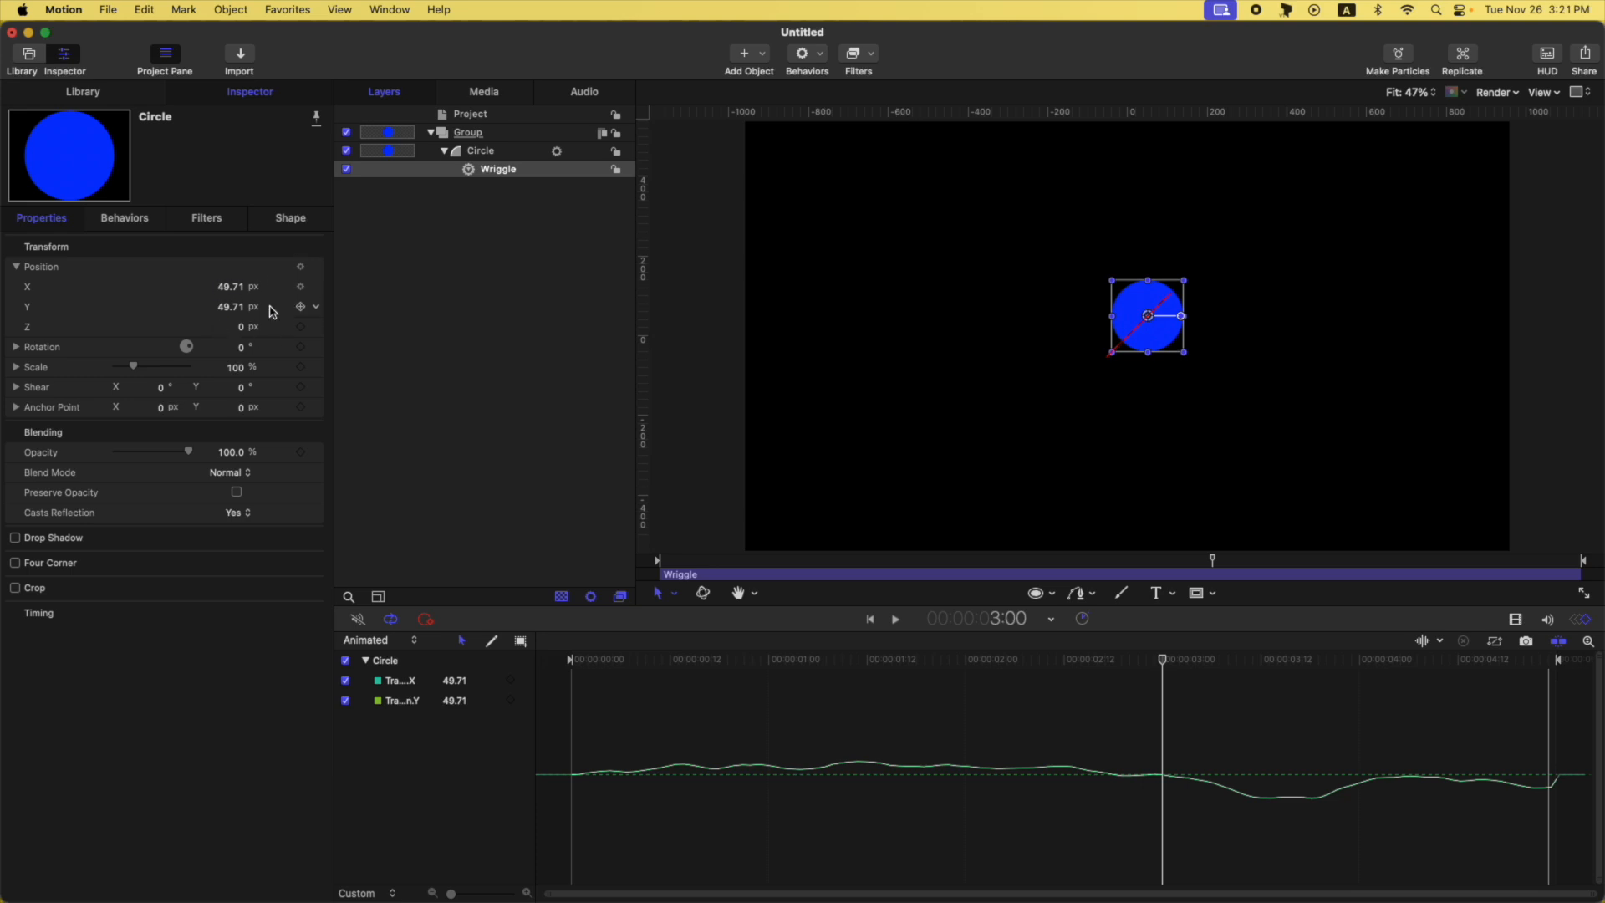
click(136, 224)
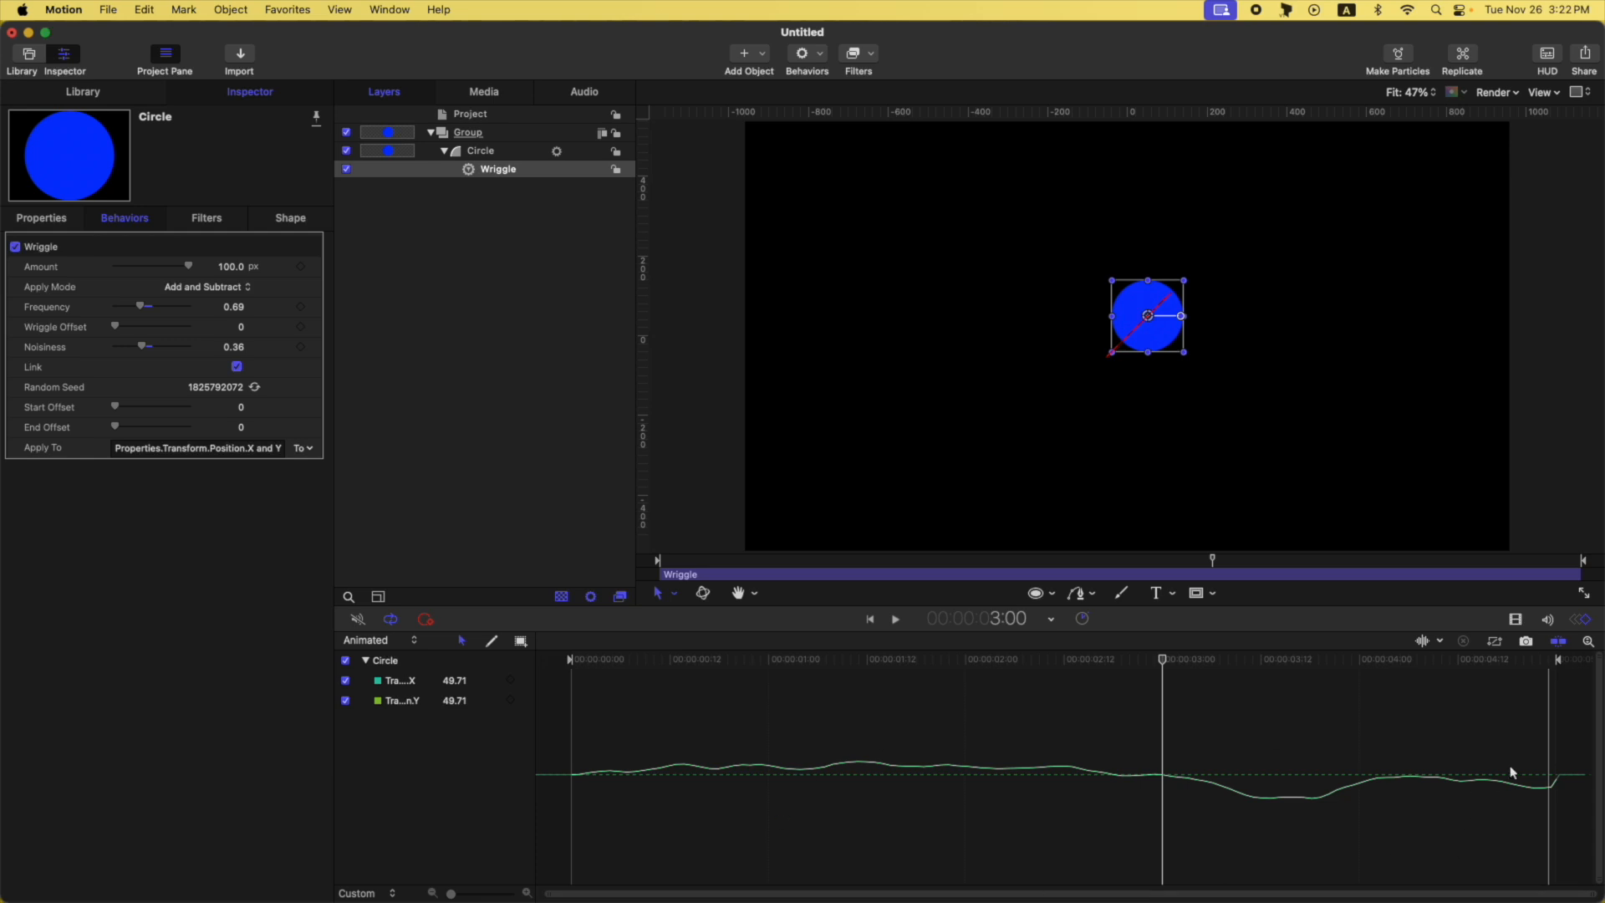
Generate a new Random Seed for the Wriggle several times, and return the playhead to the start
click(255, 388)
click(255, 387)
click(255, 388)
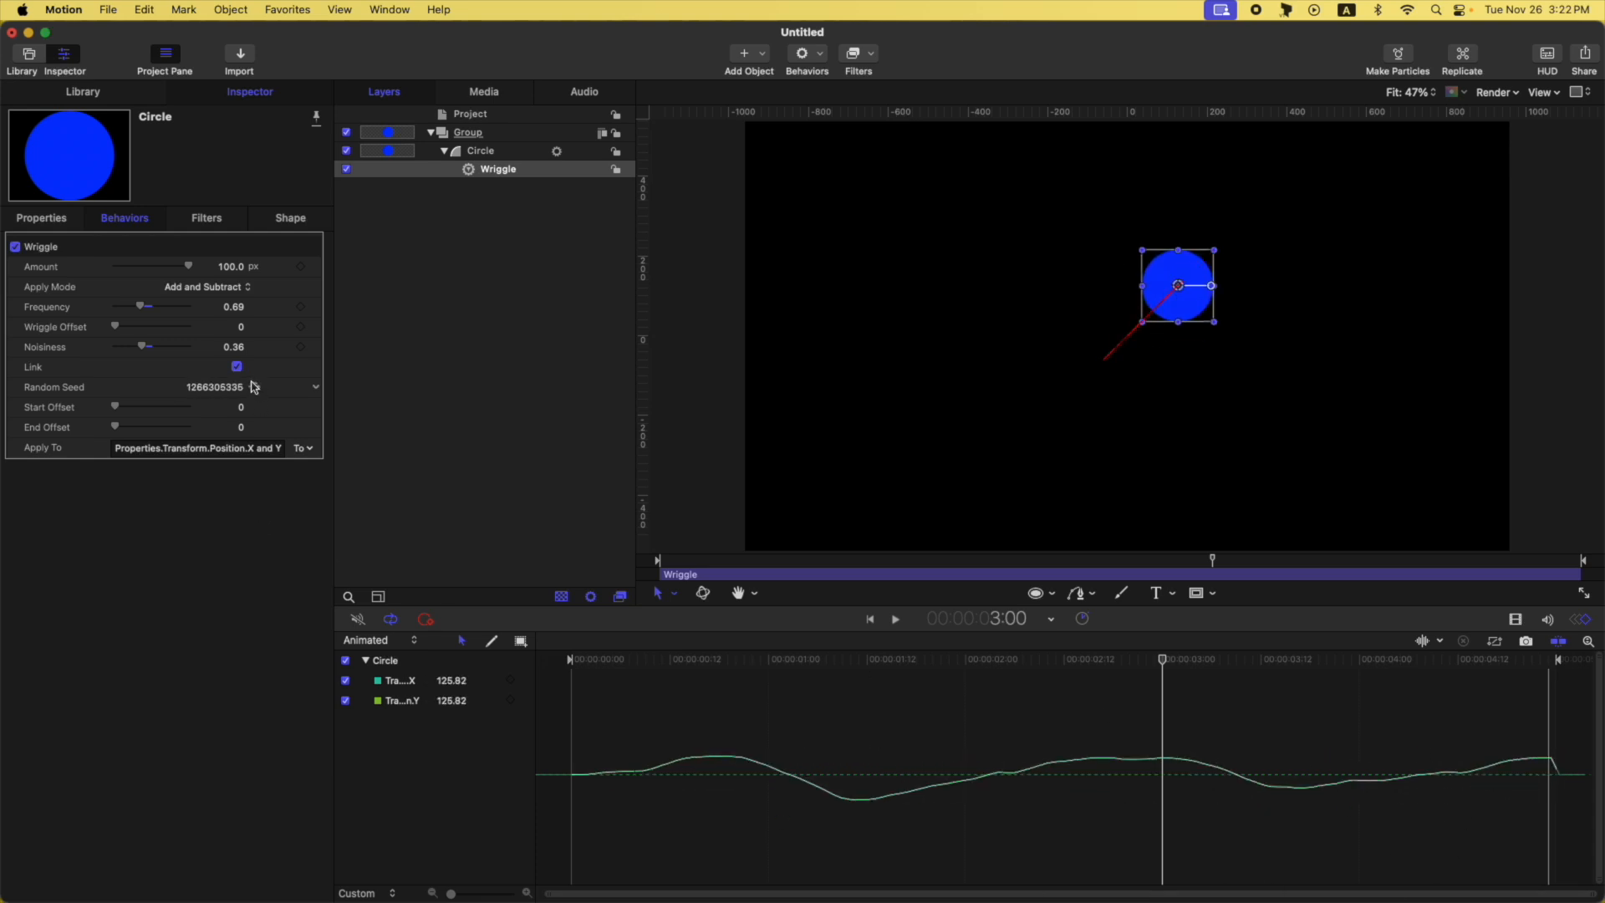
click(255, 388)
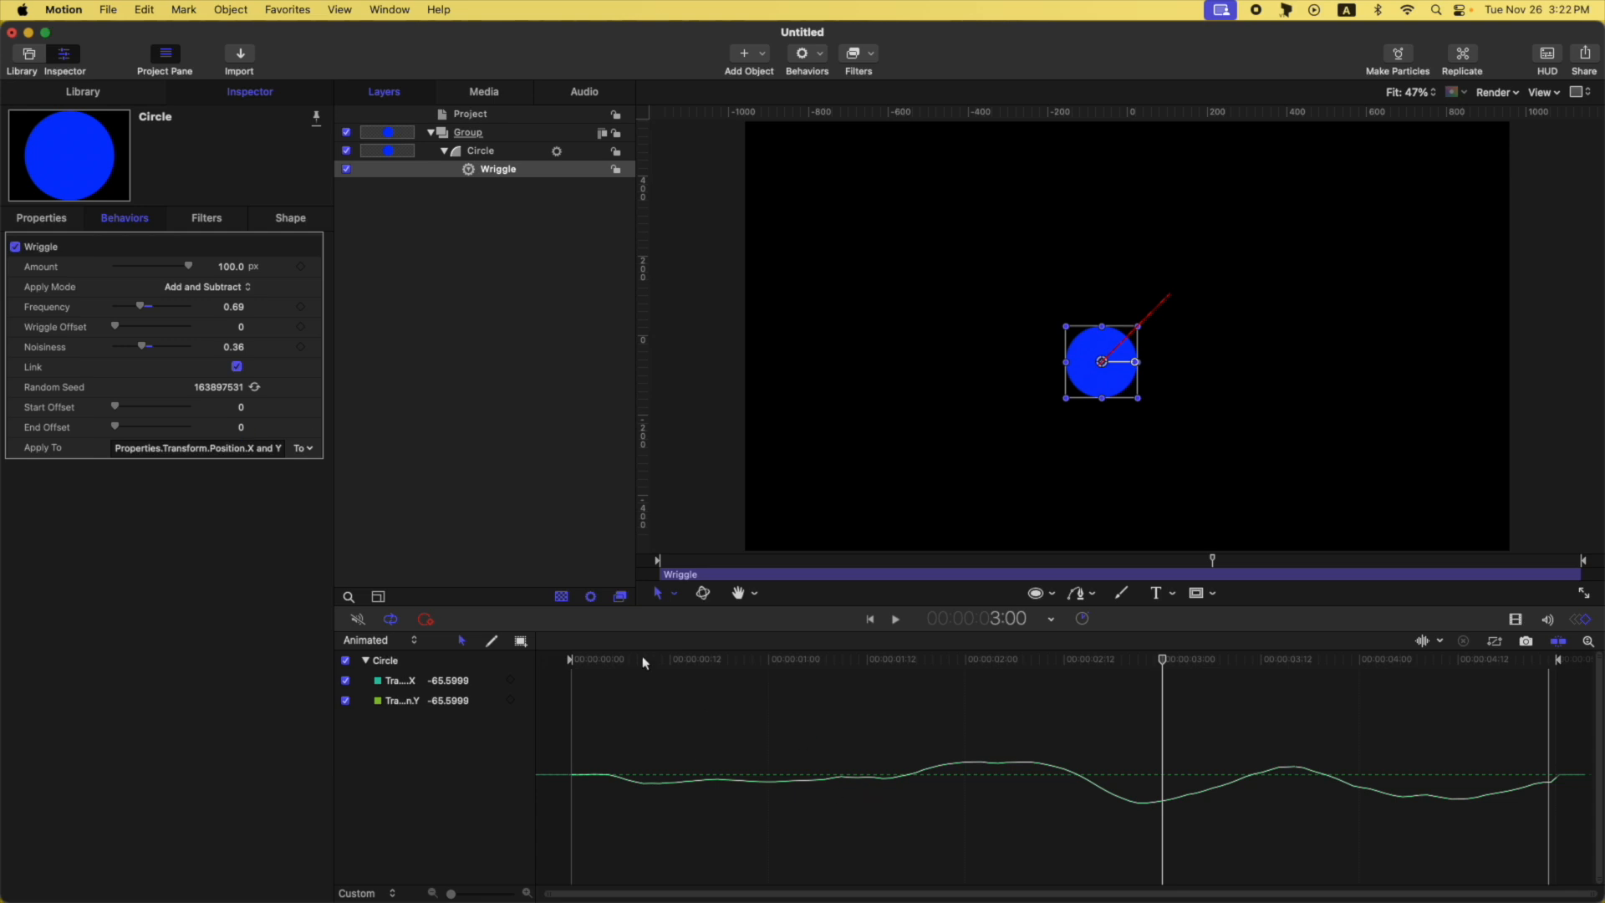
key(Home)
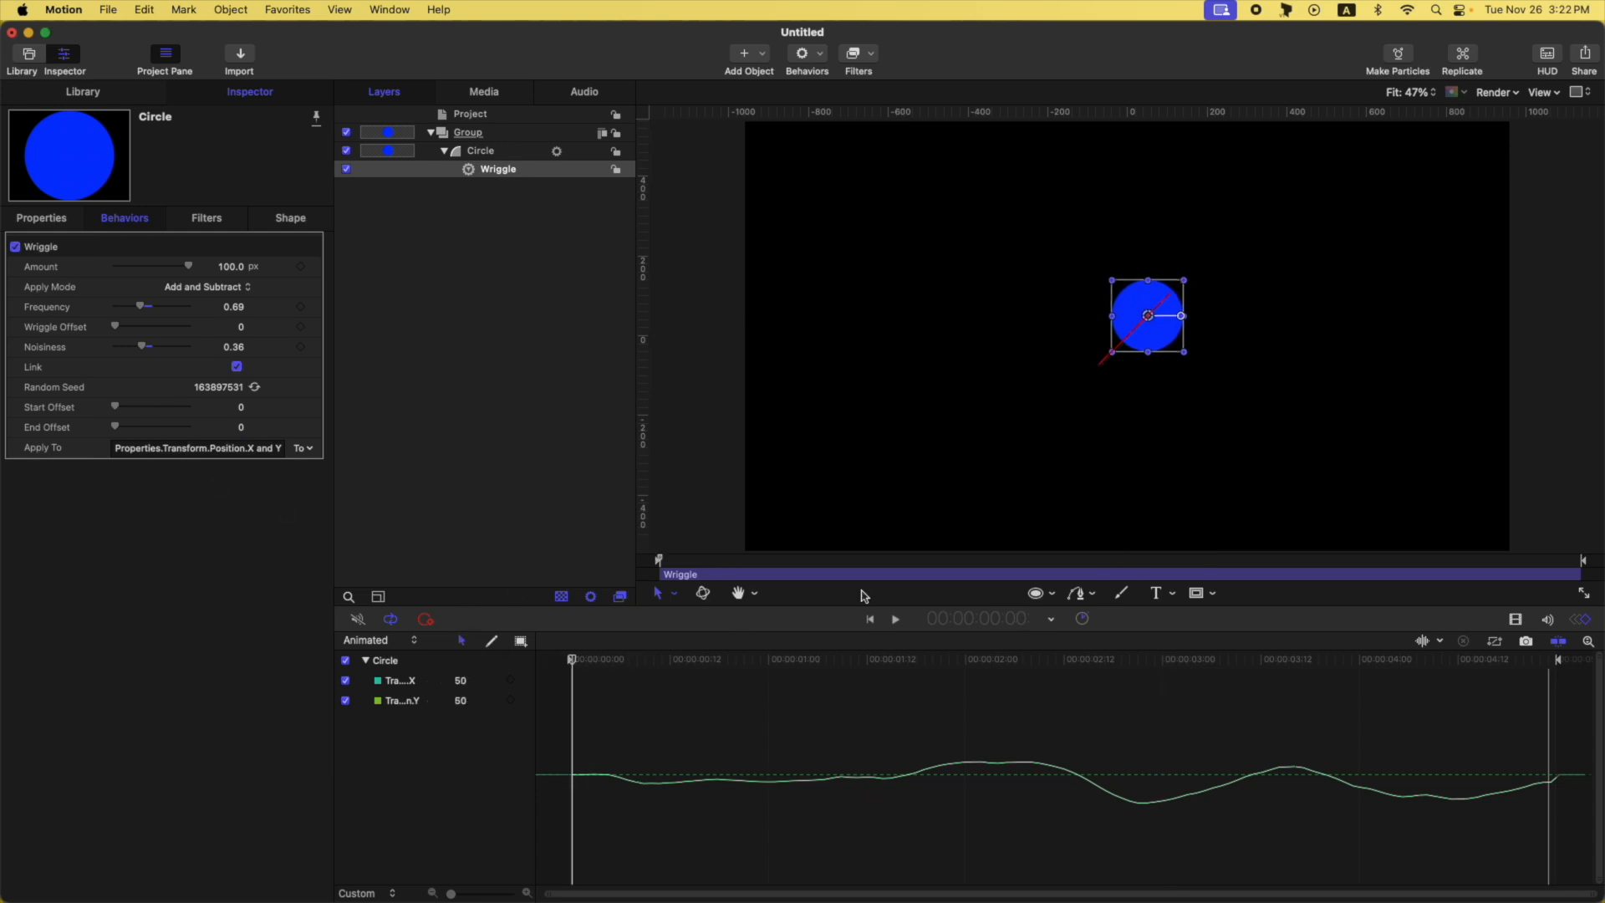
Set the Wriggle's Start Offset to 30 frames and advance the playhead to 1:06 to check the delay
drag(115, 411, 162, 409)
click(239, 411)
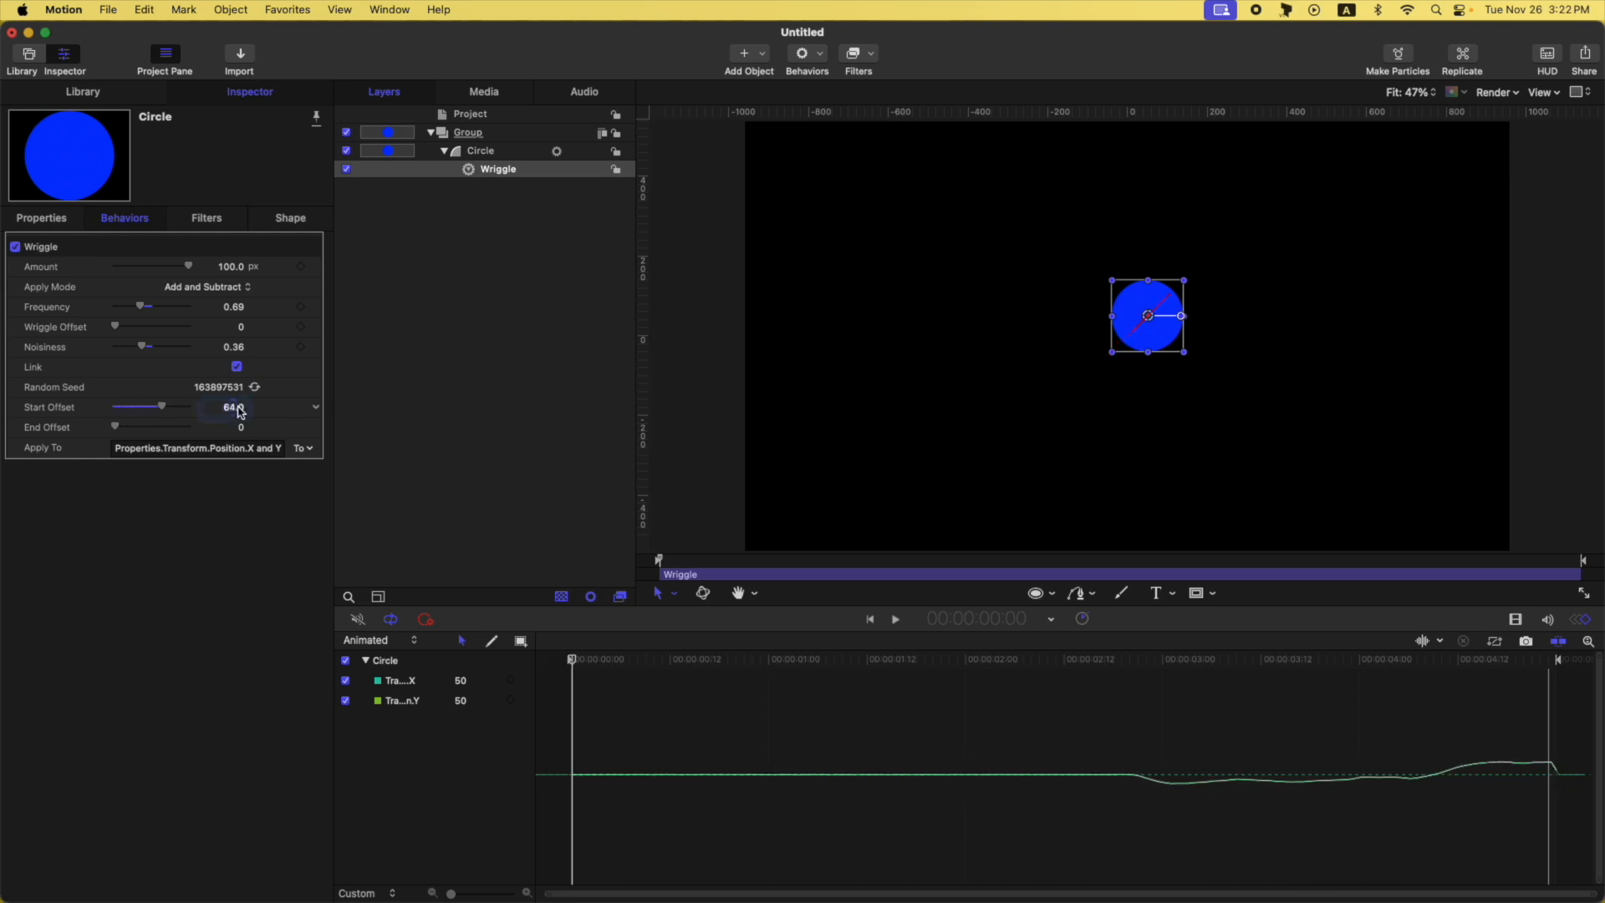
text(30)
key(Return)
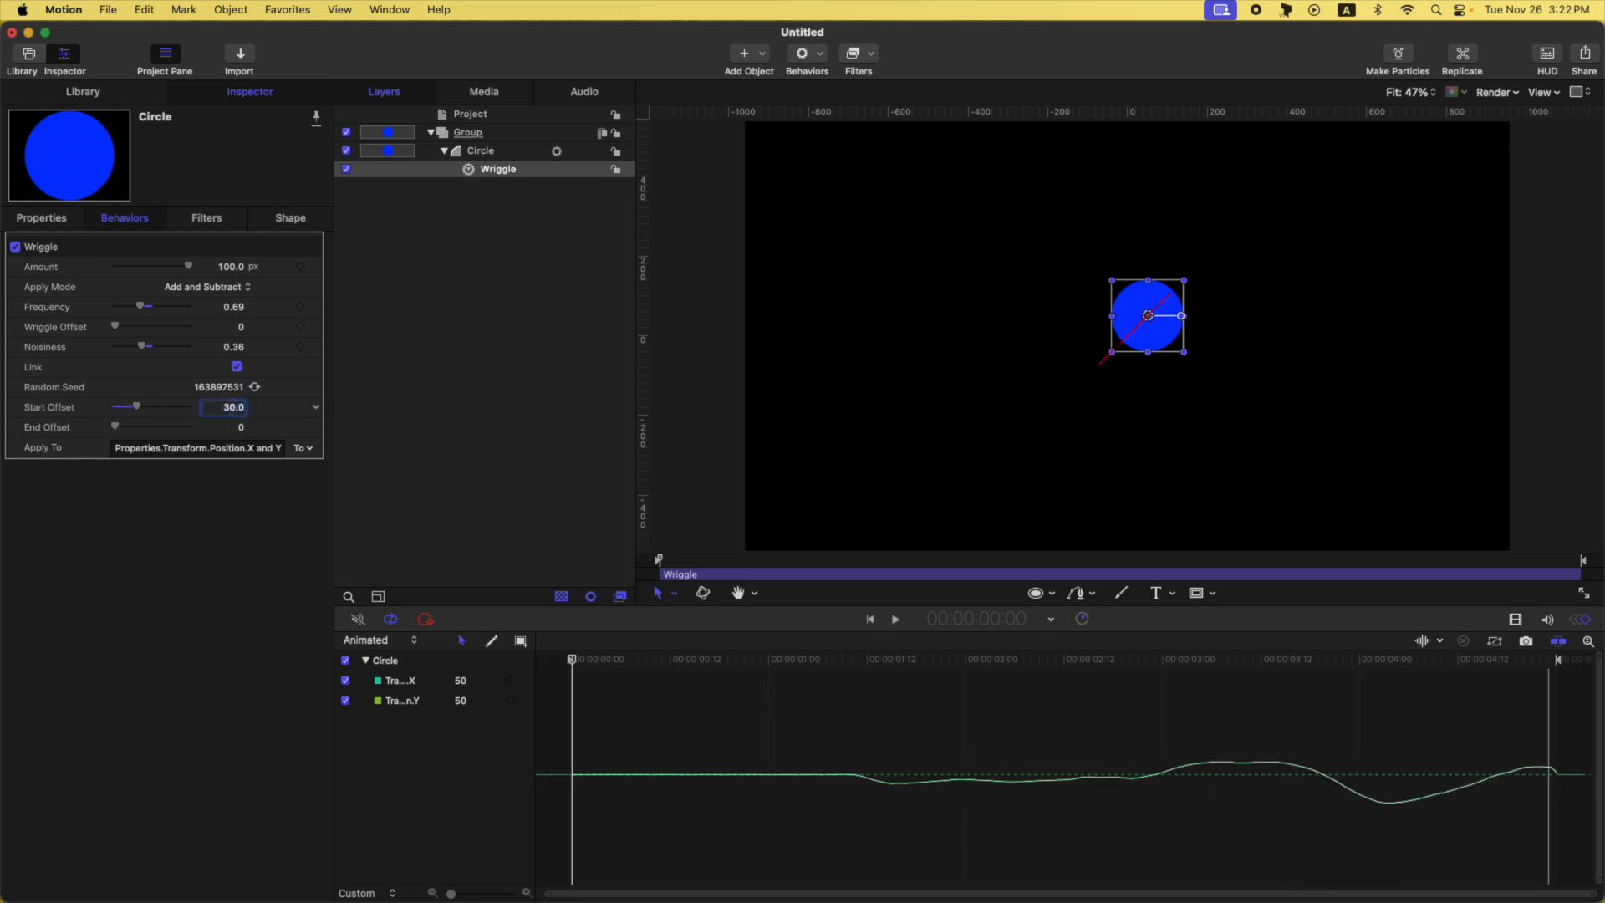
key(shift+Right)
key(shift+Right)
key(shift+Right)
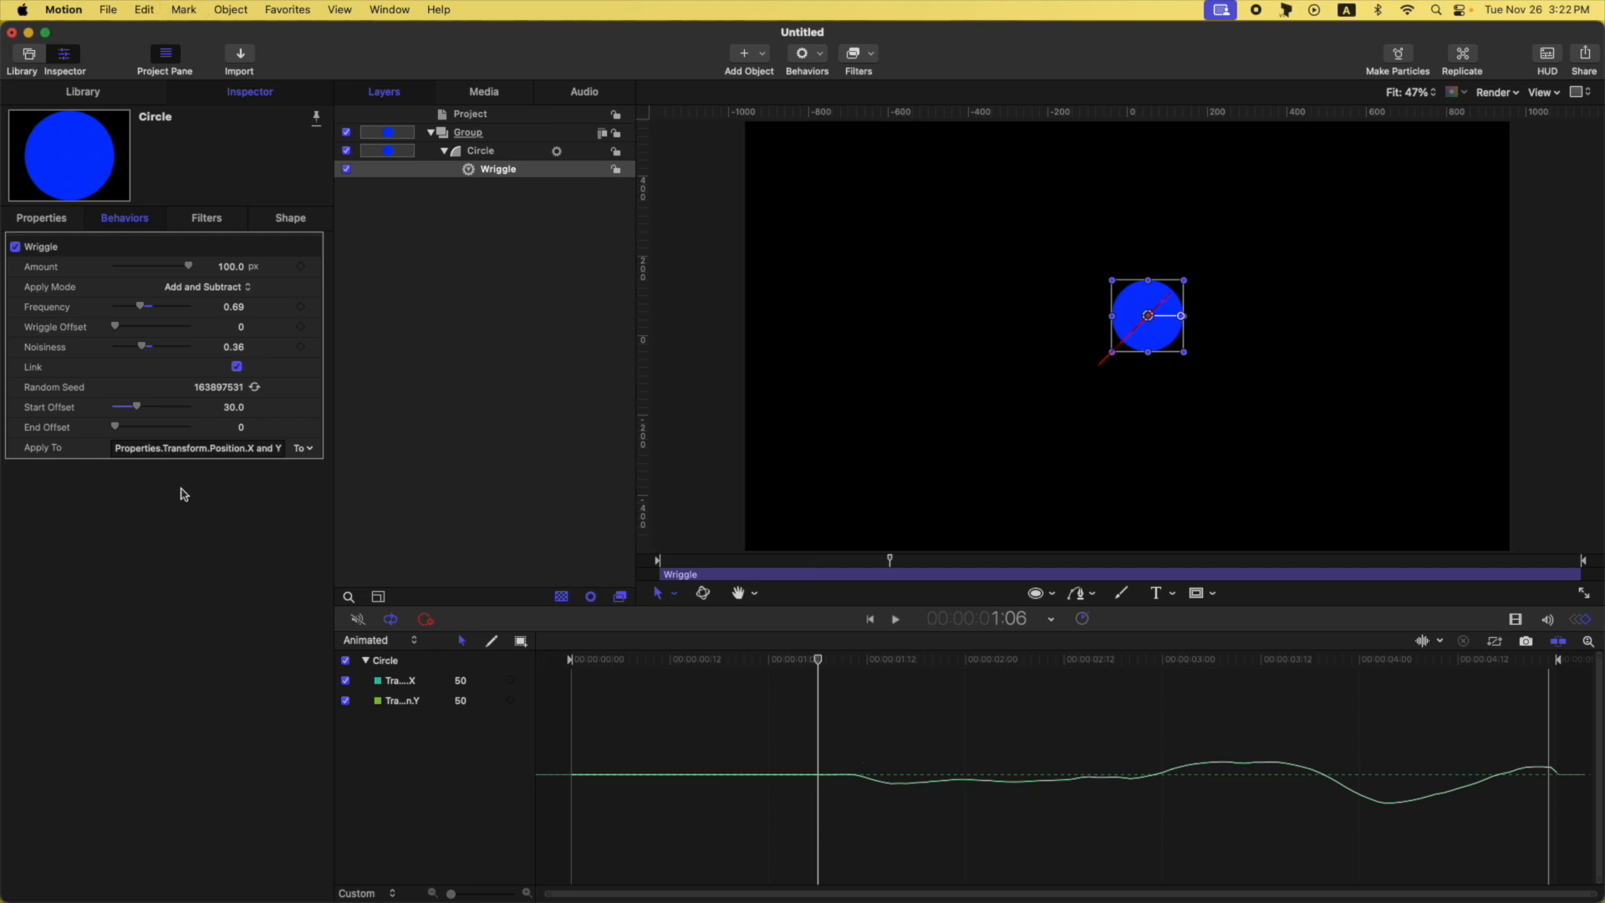
Set the Wriggle's End Offset to 30 frames with the playhead at the end, and play from the start
key(End)
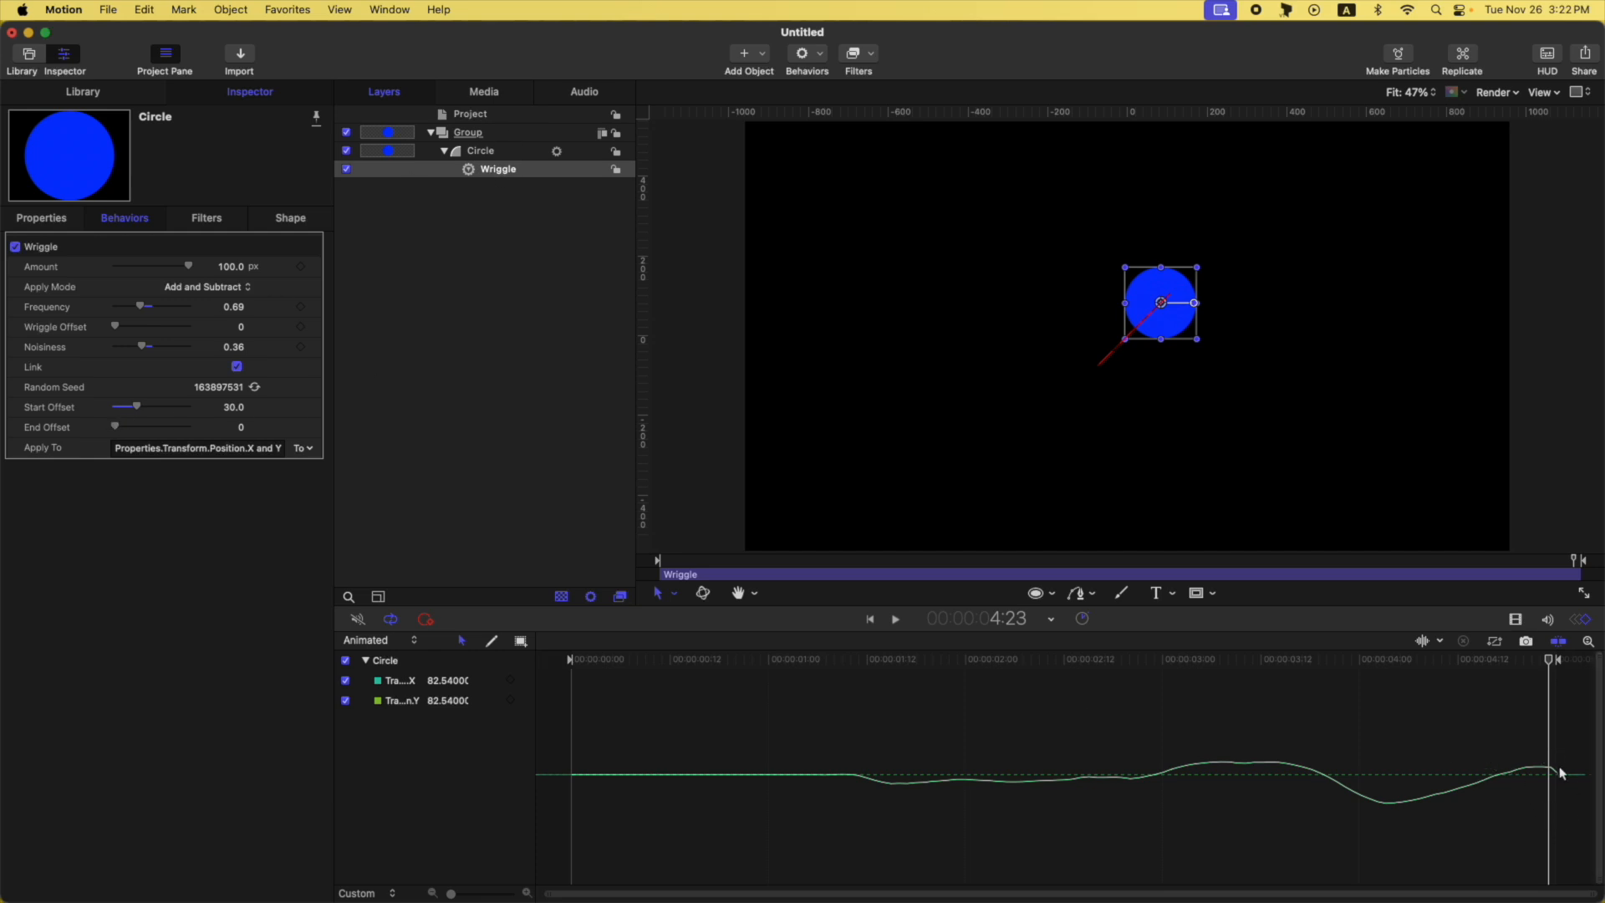
drag(120, 427, 141, 428)
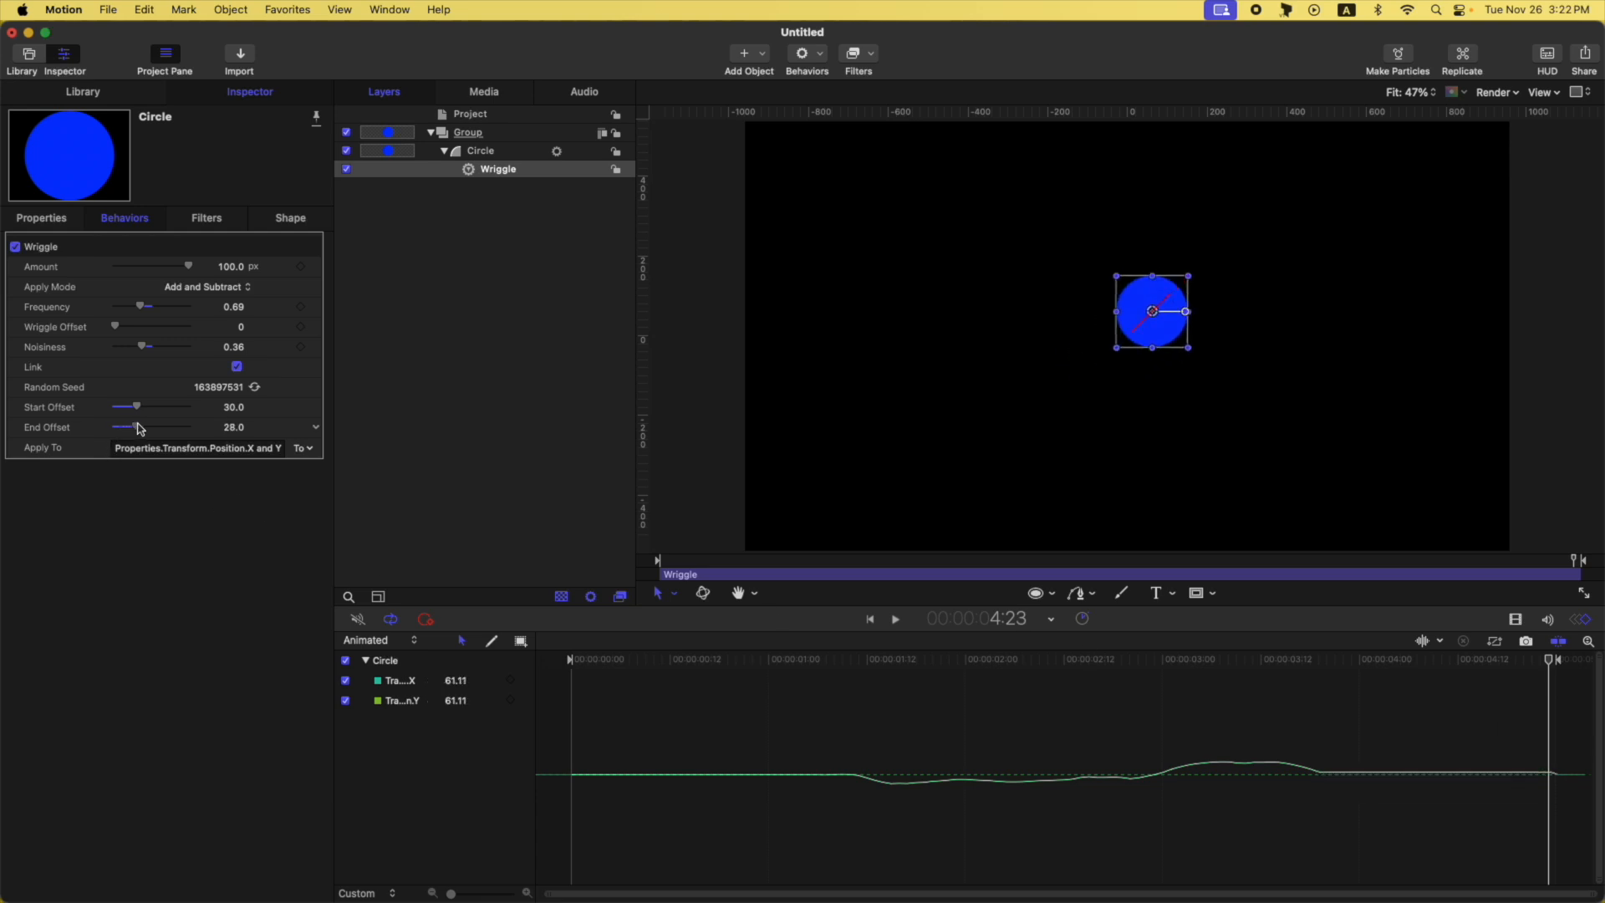
click(236, 429)
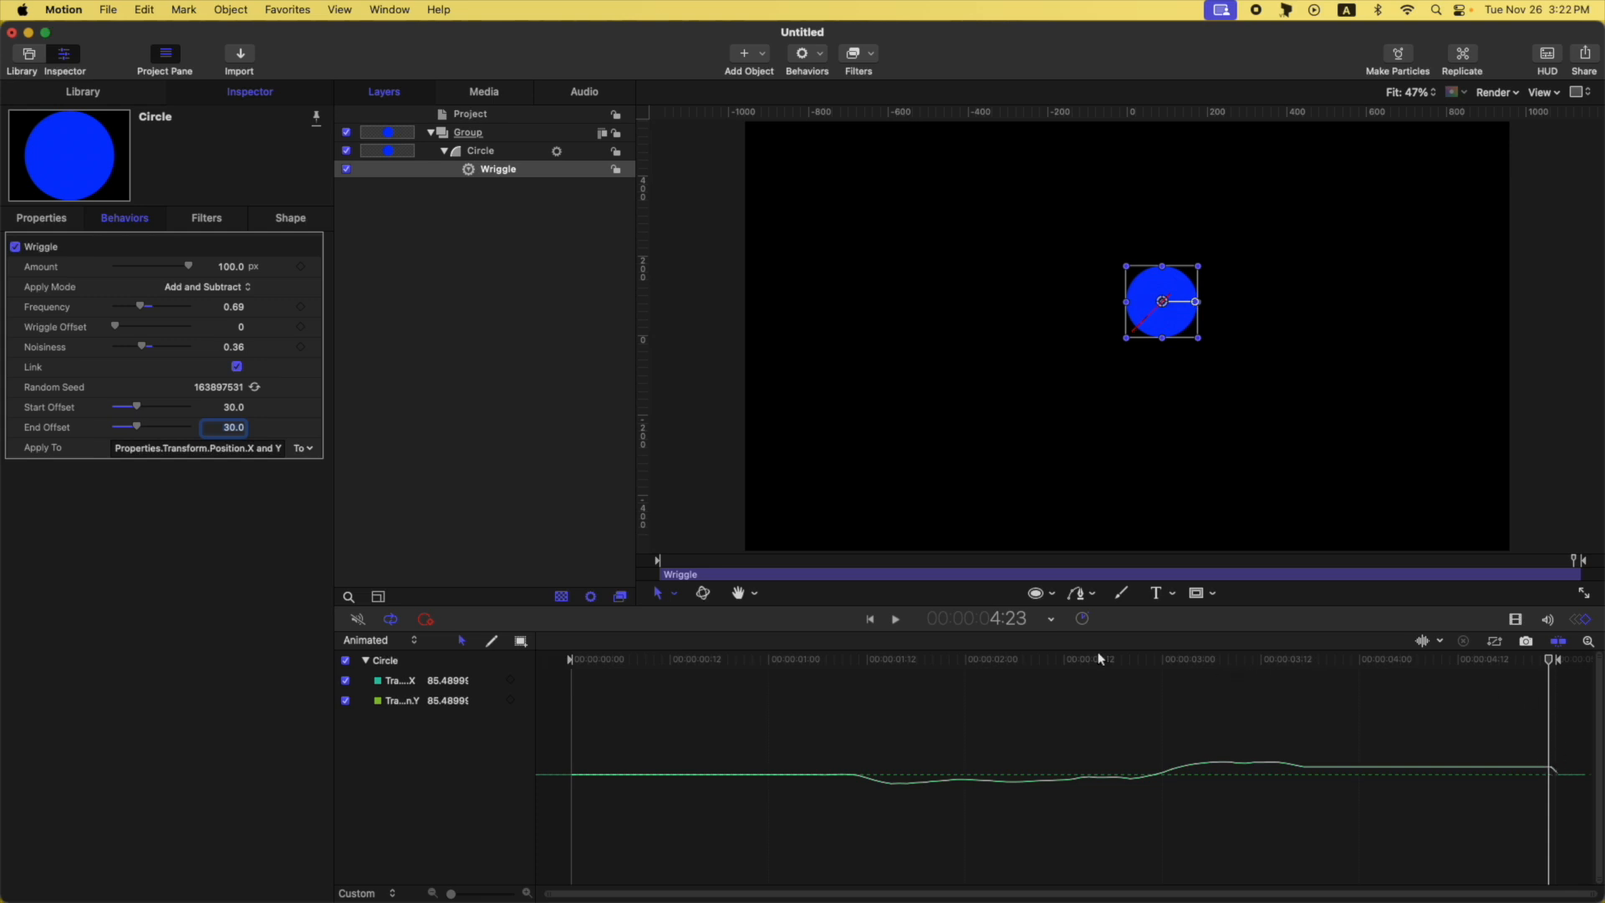
drag(880, 656, 530, 677)
mouse_move(518, 681)
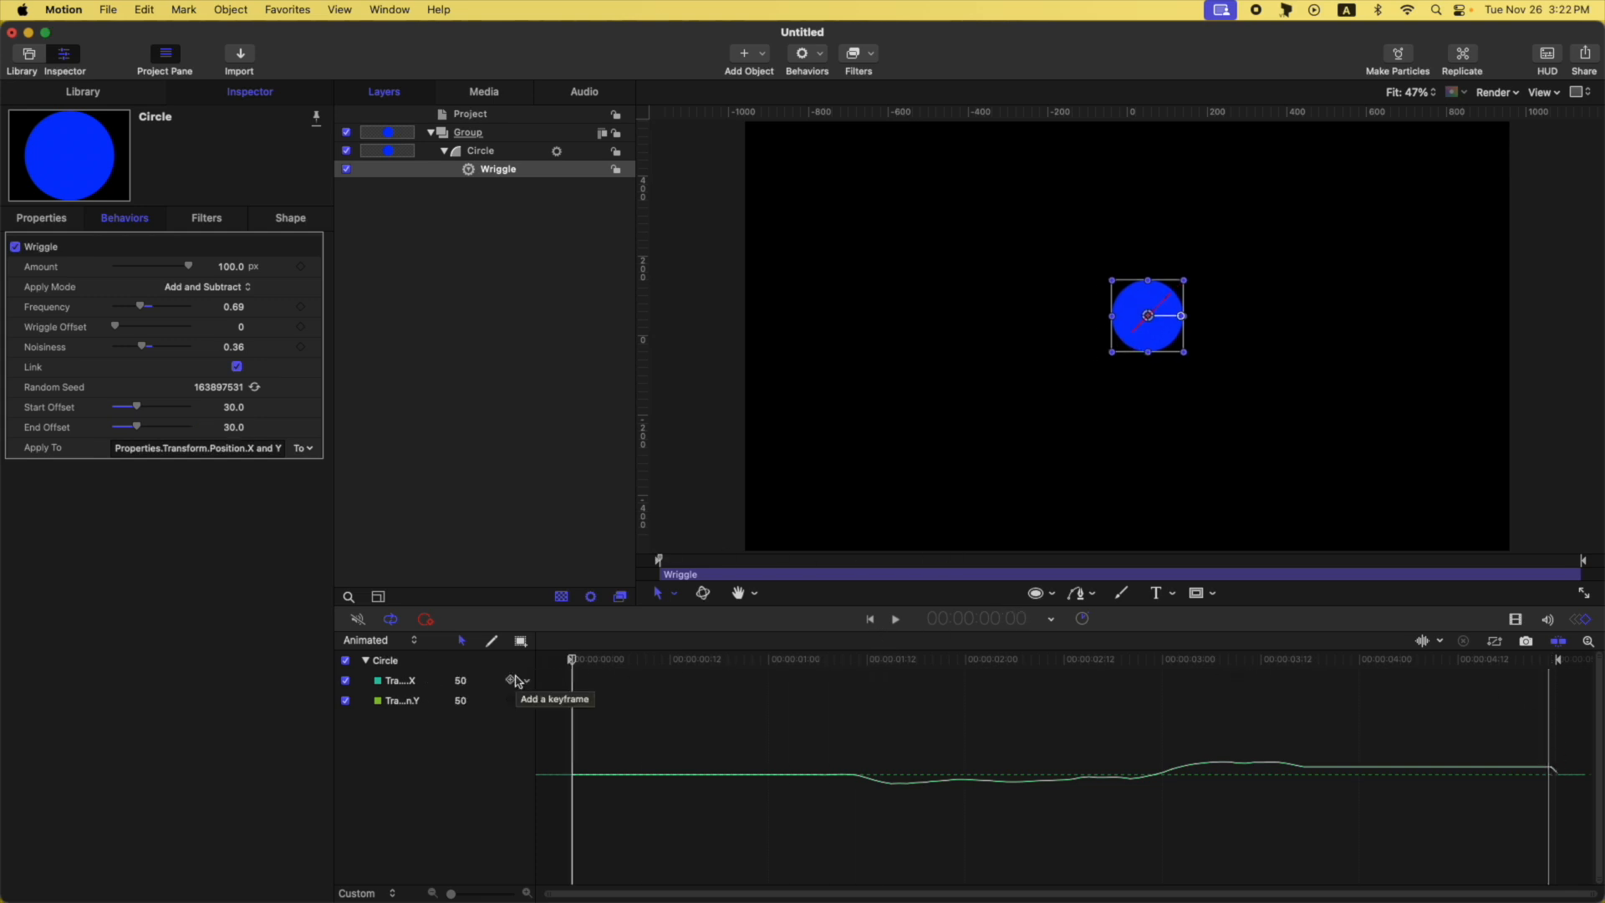
key(space)
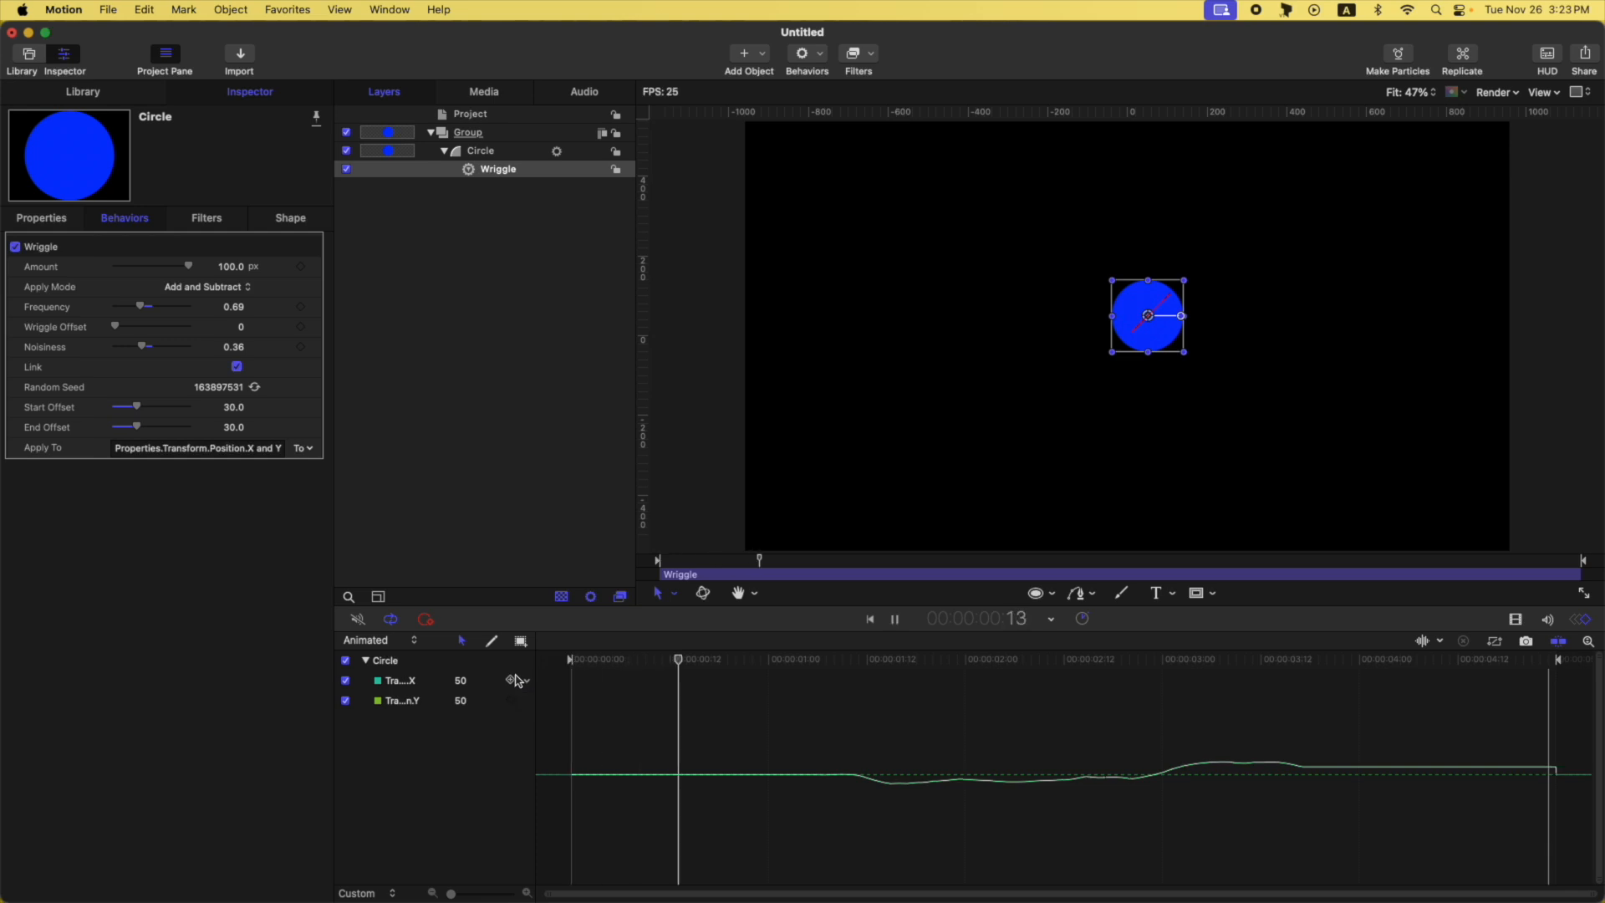